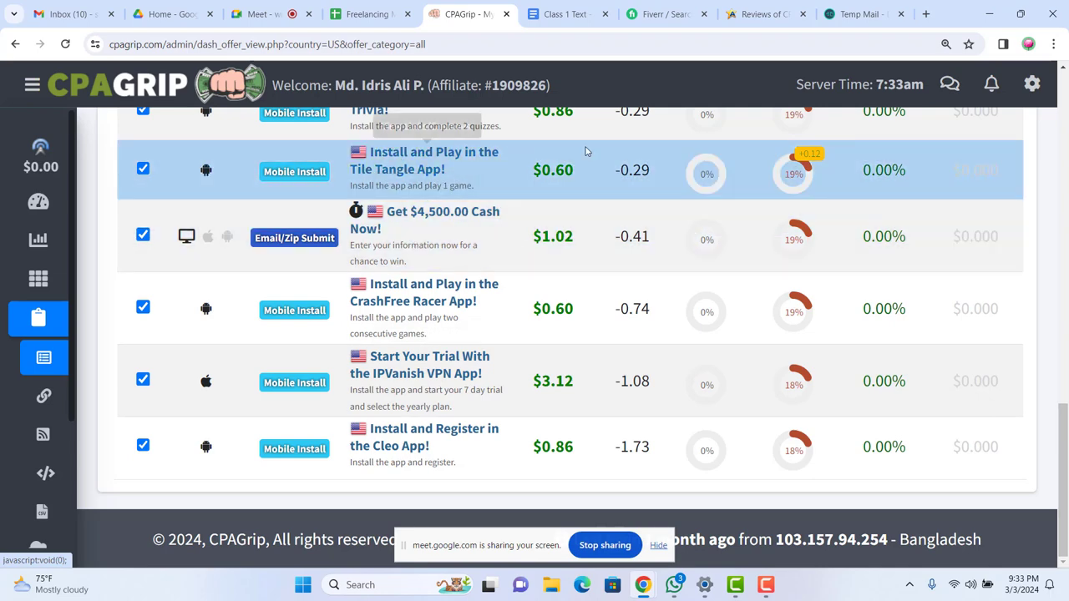
Review the CPA outline in the Class 1 Text document and browse the Premium Networks list on Affpaying
left_click(559, 19)
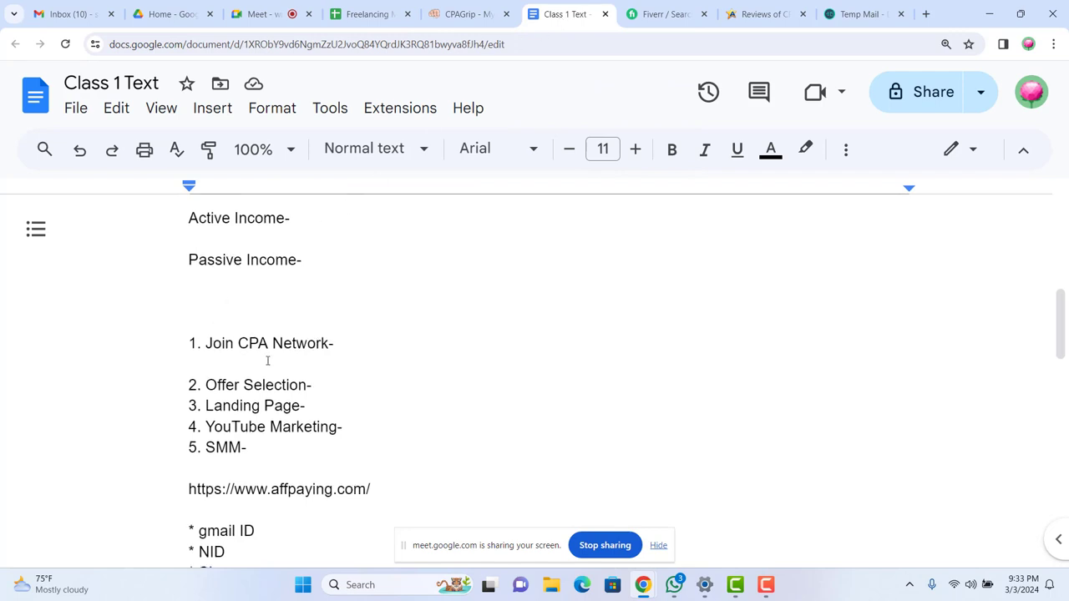
scroll(263, 384, "down", 1)
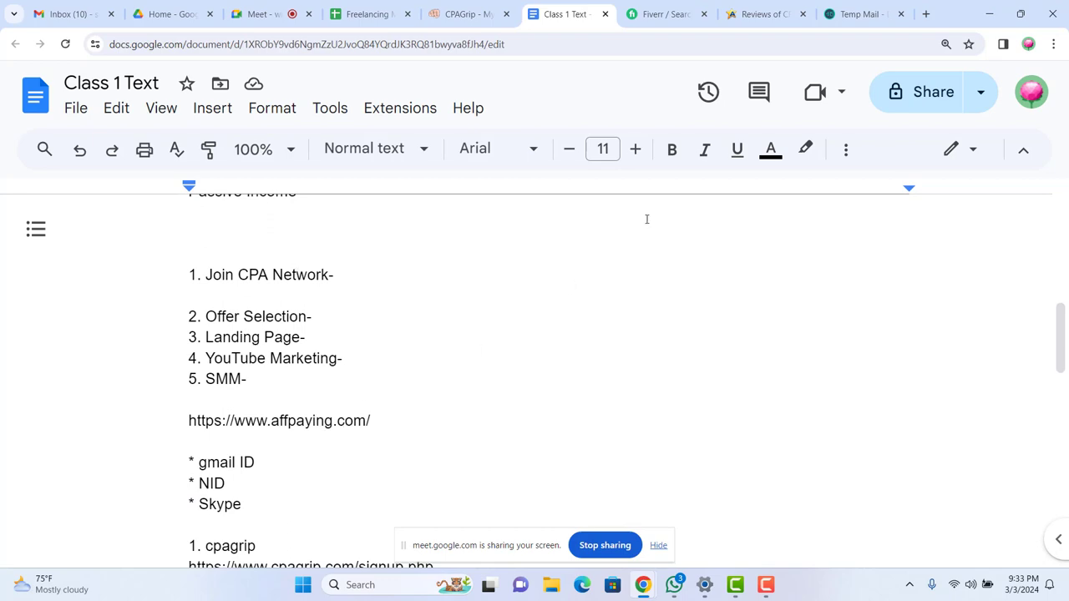
left_click(740, 17)
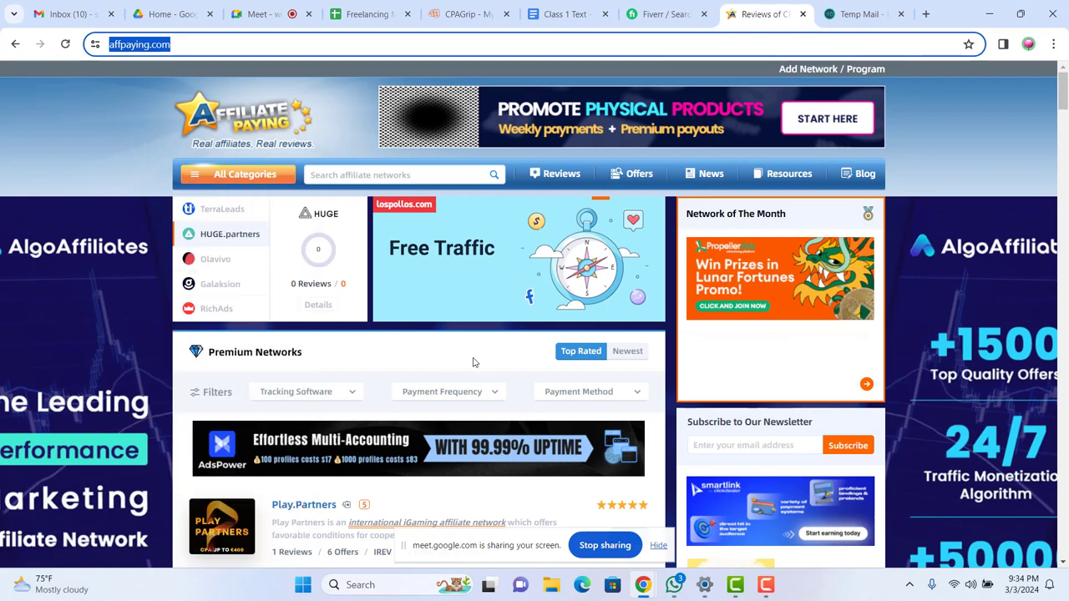
scroll(499, 369, "down", 5)
scroll(508, 376, "down", 14)
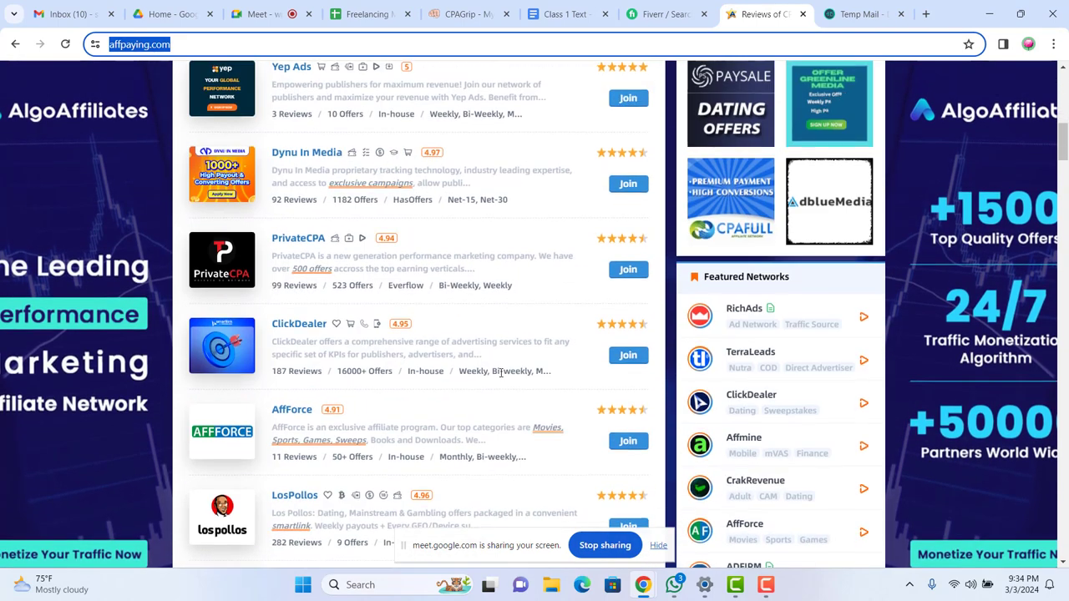
scroll(495, 374, "down", 12)
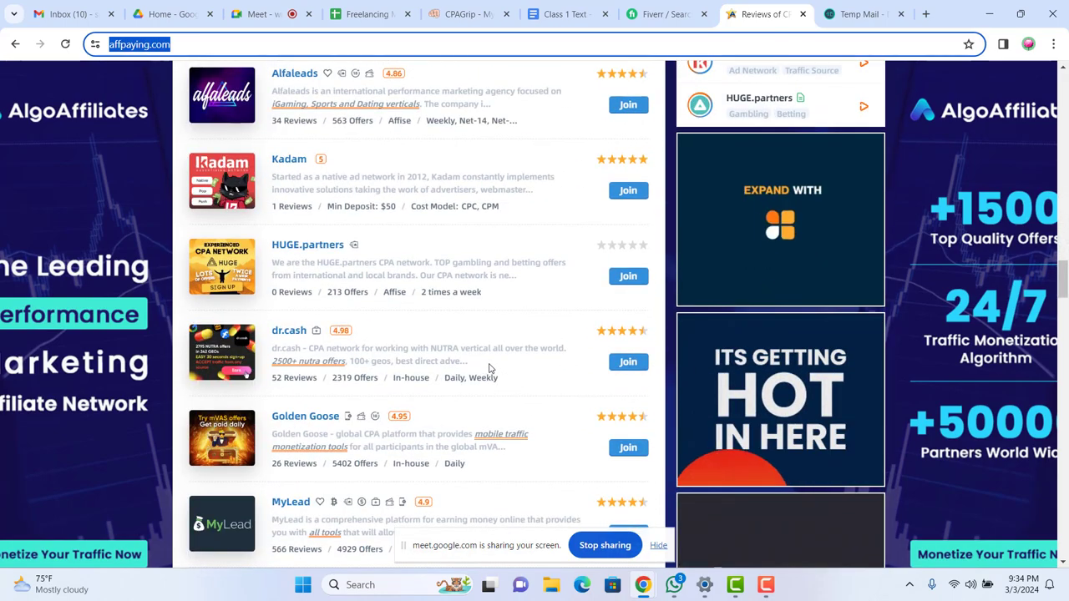
scroll(490, 369, "down", 4)
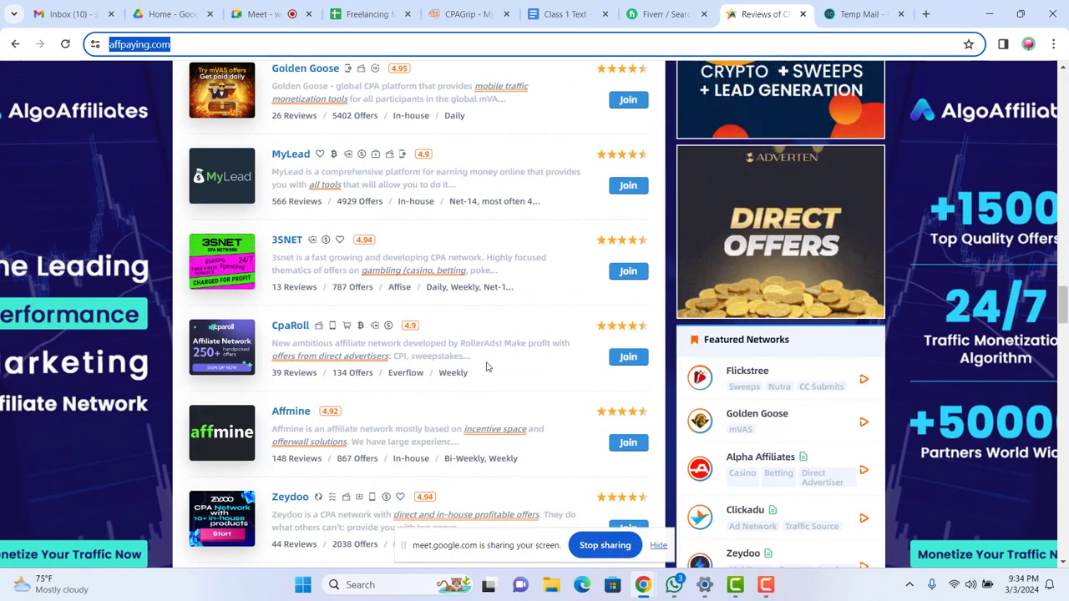
scroll(468, 366, "down", 2)
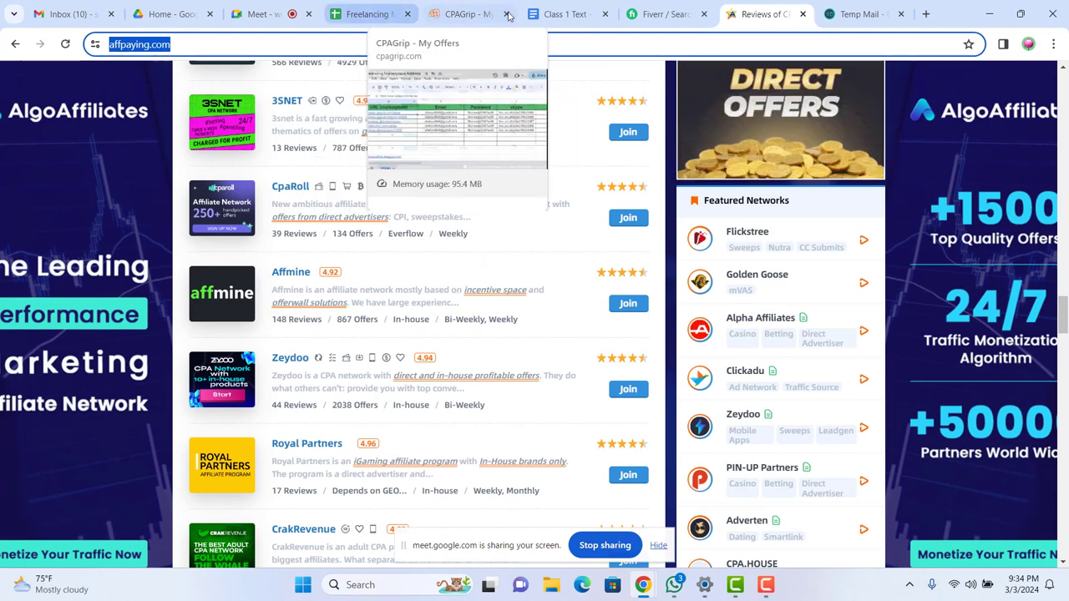
Return to the Class 1 Text document and review the gmail ID, NID and Skype requirements
left_click(554, 14)
scroll(247, 325, "down", 3)
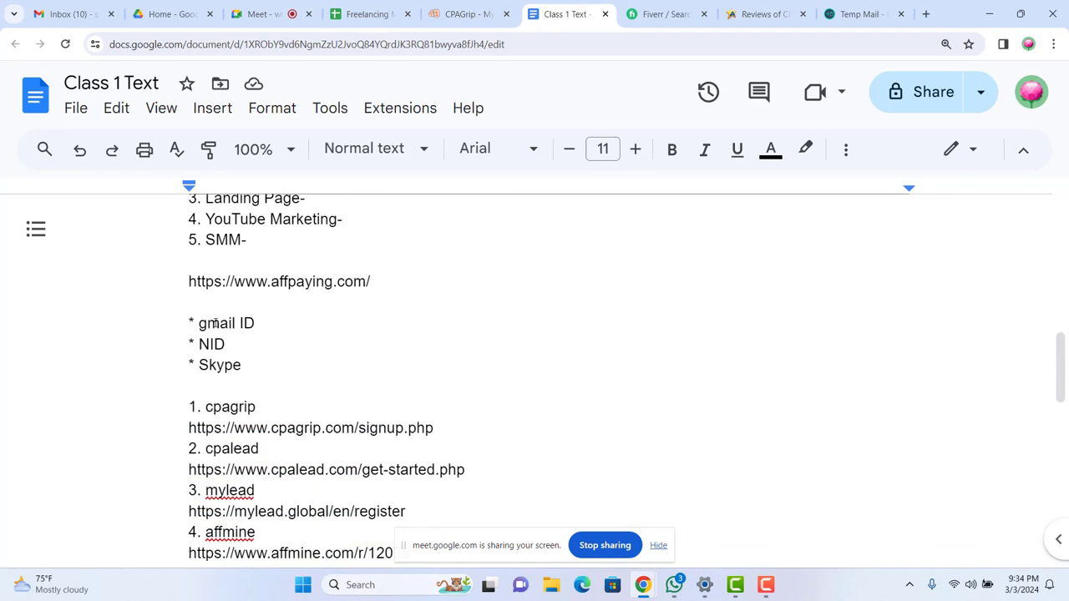
double_click(200, 322)
left_click_drag(192, 343, 223, 364)
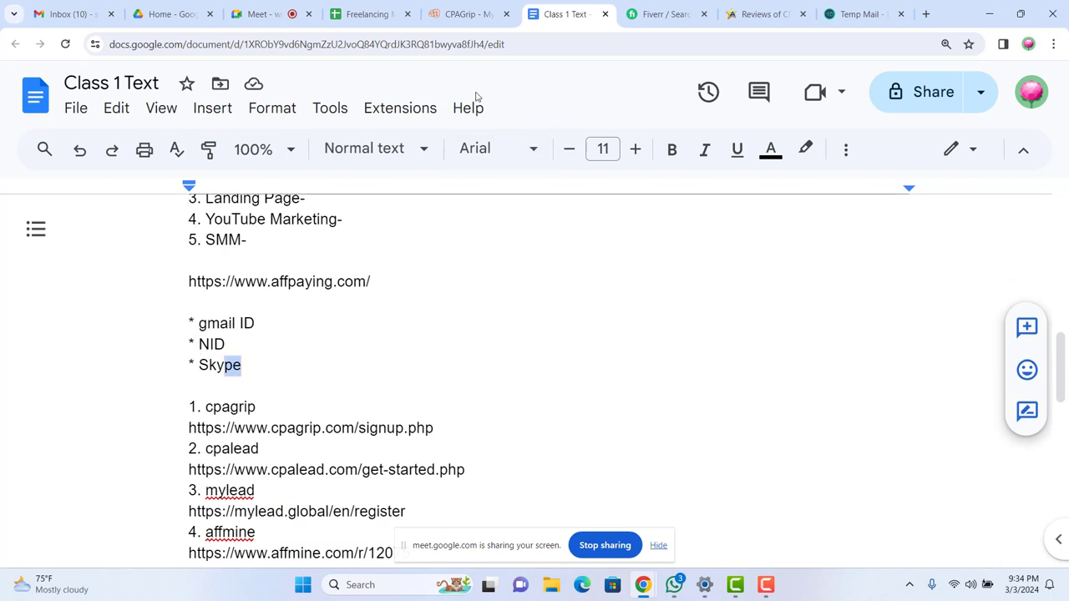
Check the Skype ID in row 2 of the Freelancing Marketplace Address sheet, and highlight "gmail ID" in the Class 1 Text document
left_click(386, 17)
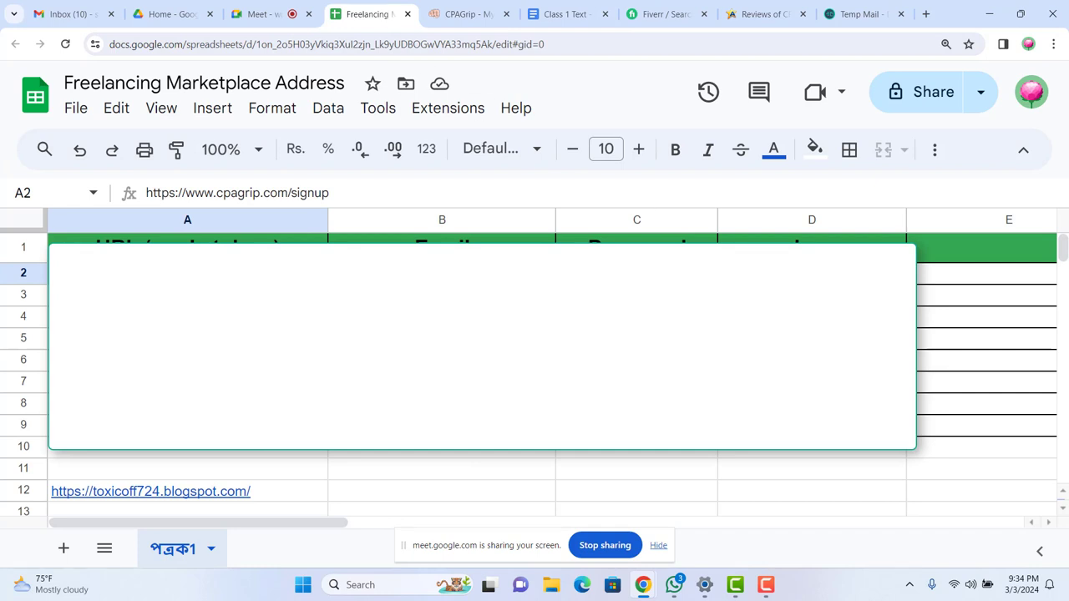
left_click(811, 273)
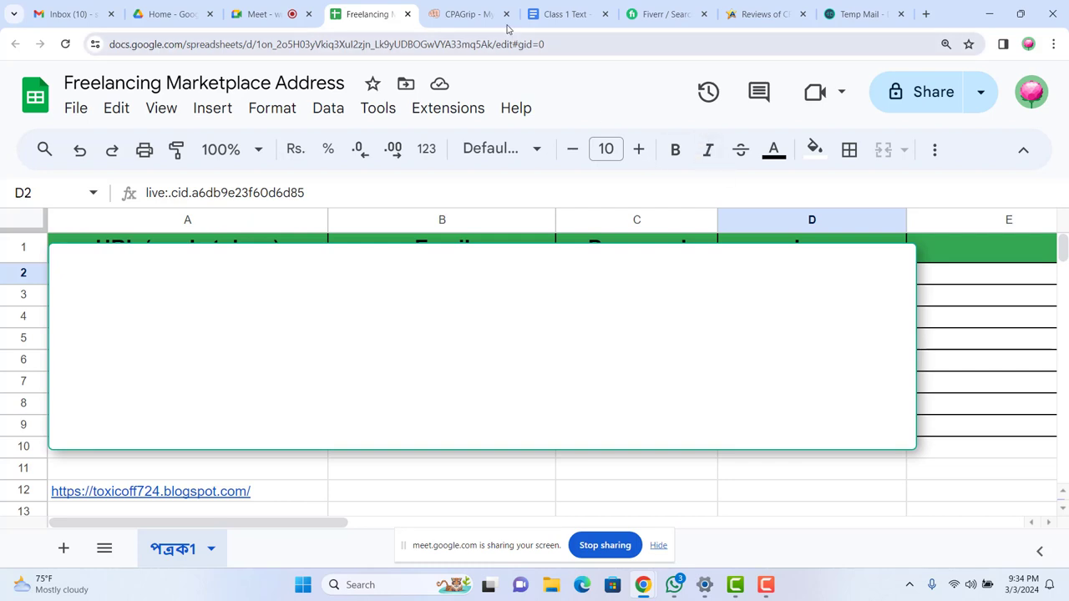
left_click(553, 15)
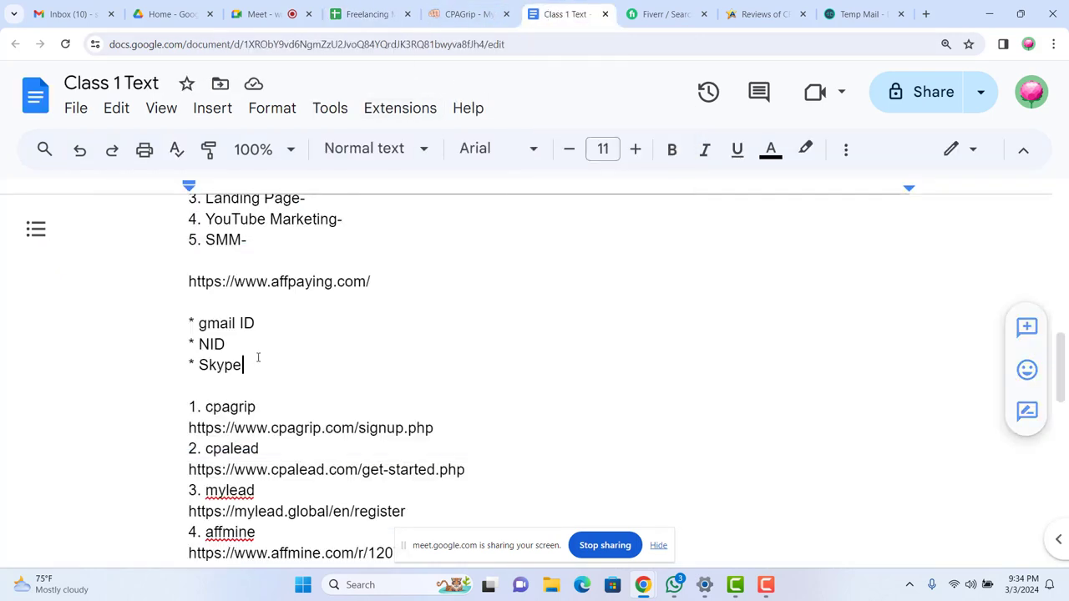
left_click_drag(199, 323, 258, 323)
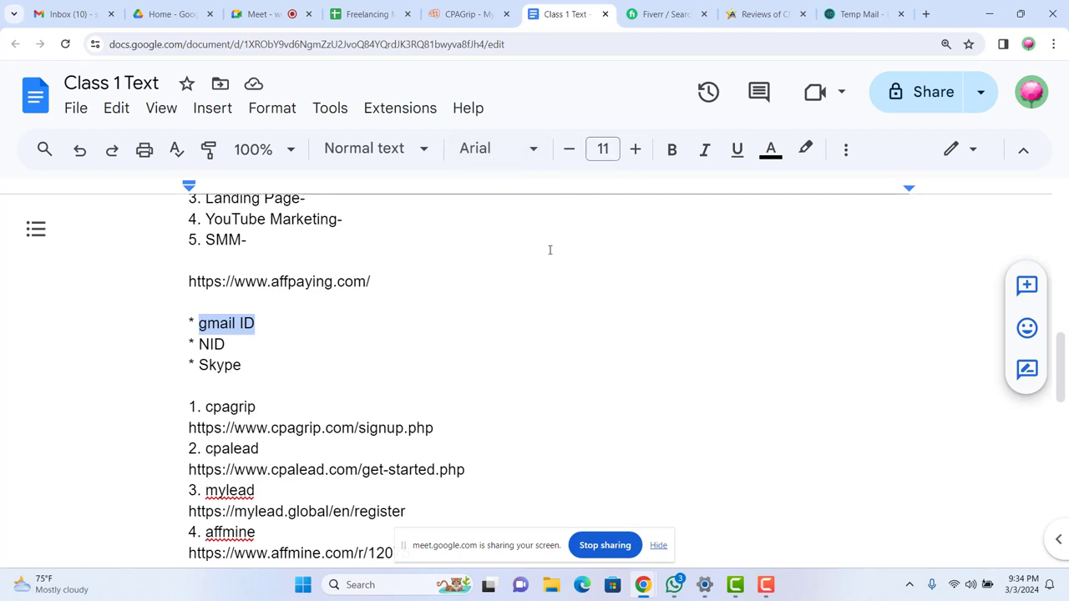
View the Temp Mail page, closing an ad there, and highlight the three account requirements in the Class 1 Text document
left_click(860, 14)
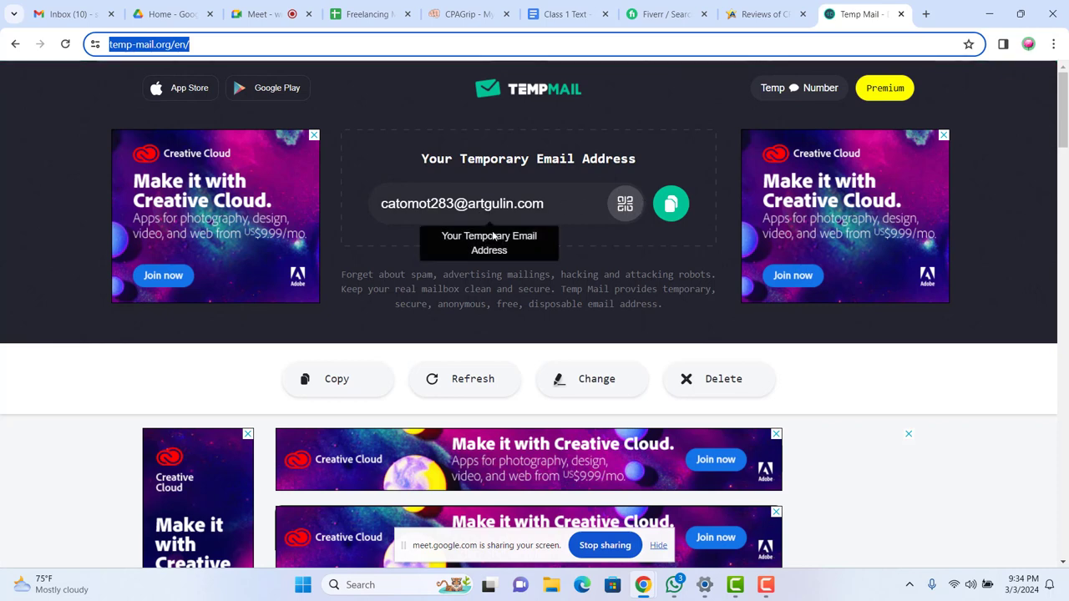
left_click(773, 434)
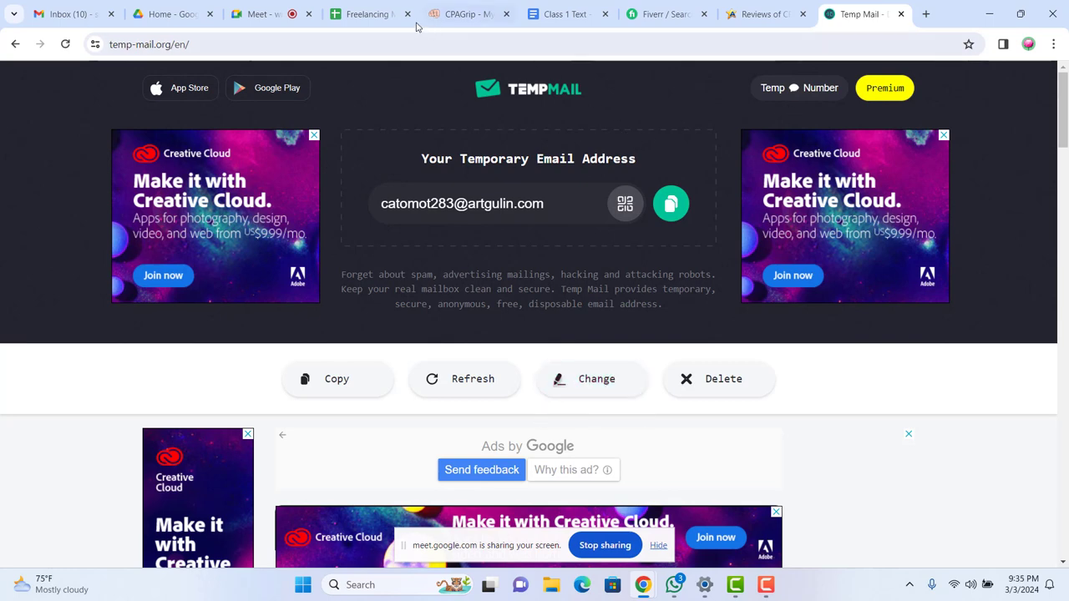
left_click(566, 17)
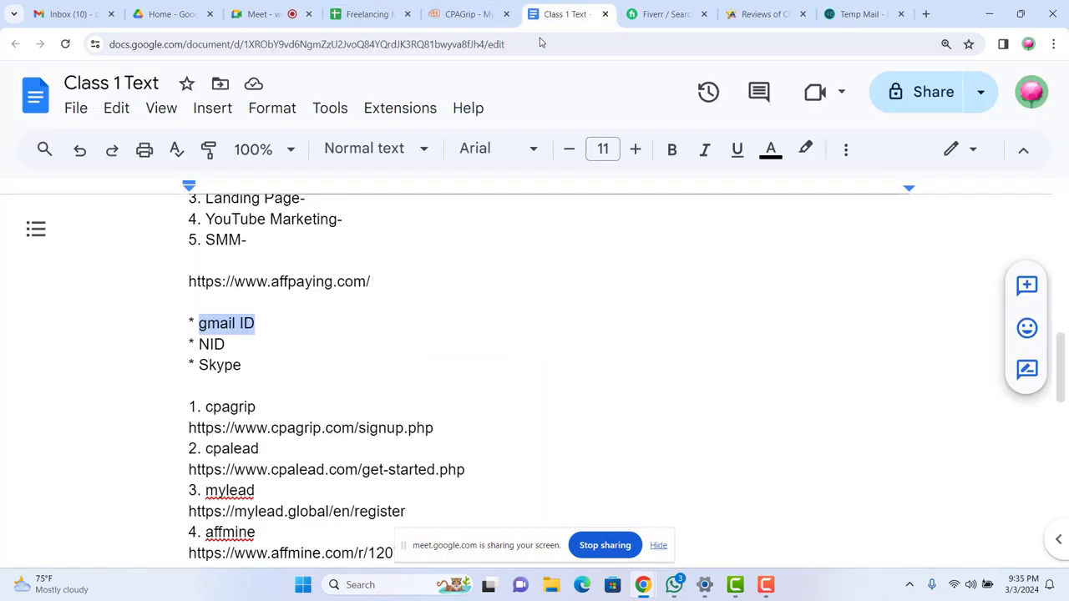
left_click_drag(258, 365, 199, 323)
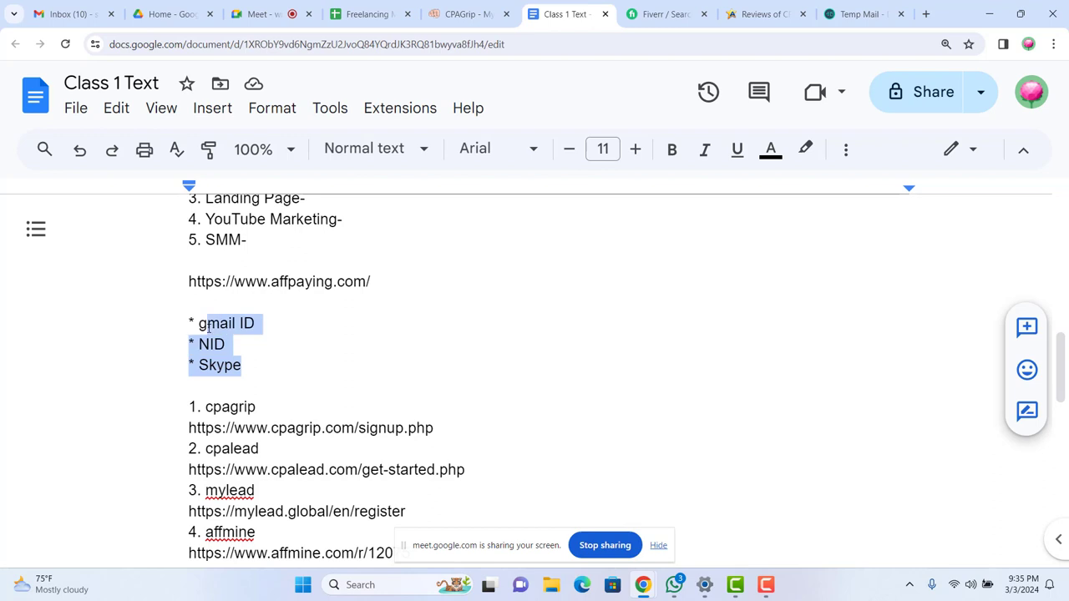
Go through the document's numbered list of CPA networks, from cpagrip to adcombo
scroll(345, 363, "down", 3)
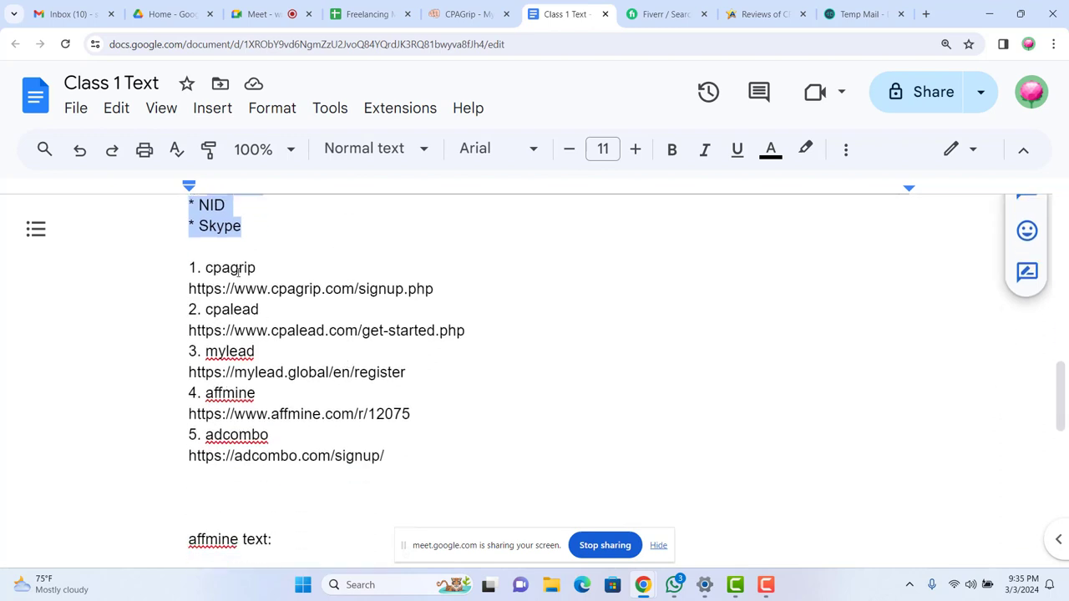
left_click_drag(264, 268, 224, 265)
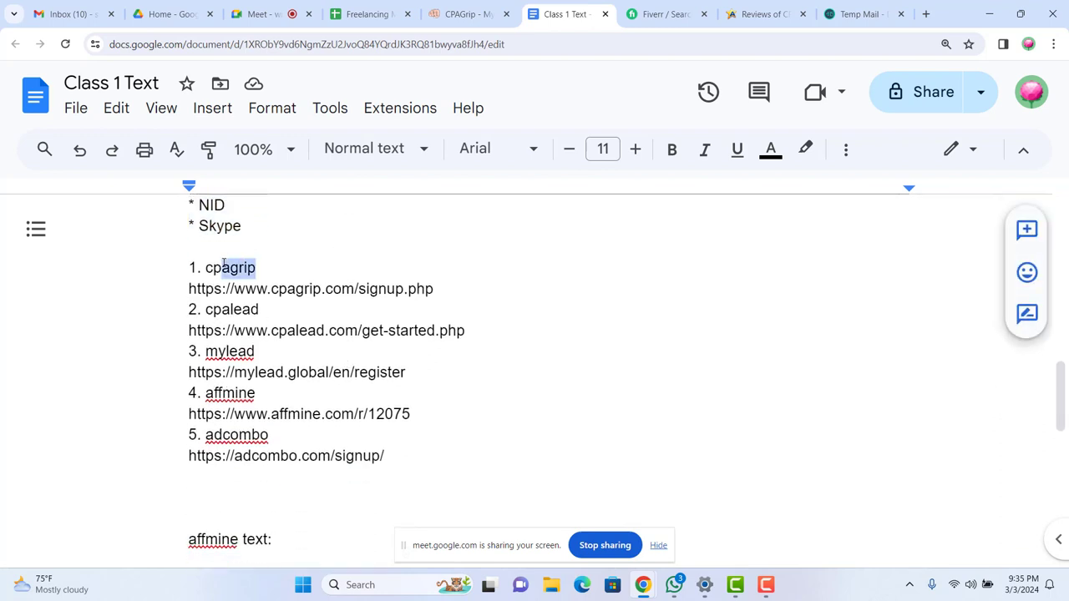
left_click_drag(262, 311, 229, 348)
left_click(489, 336)
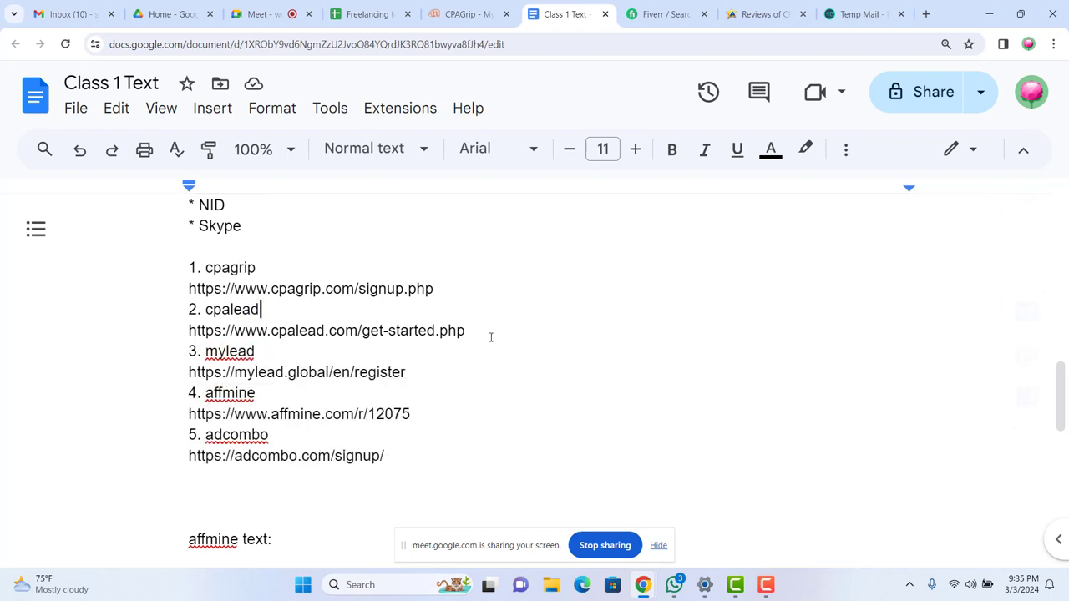
left_click(282, 396)
left_click_drag(283, 433, 208, 432)
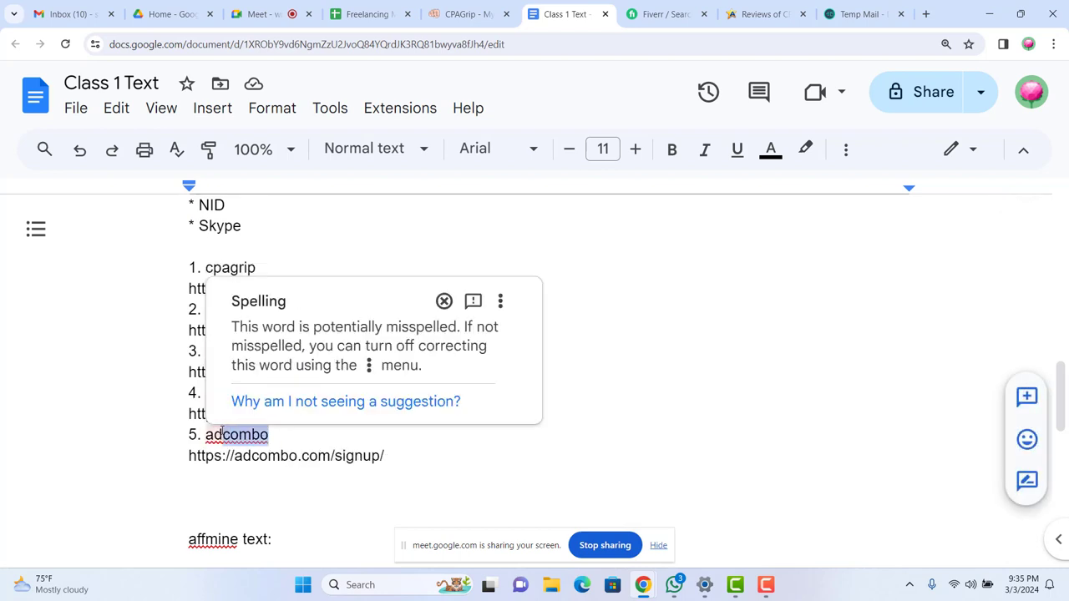
left_click(492, 439)
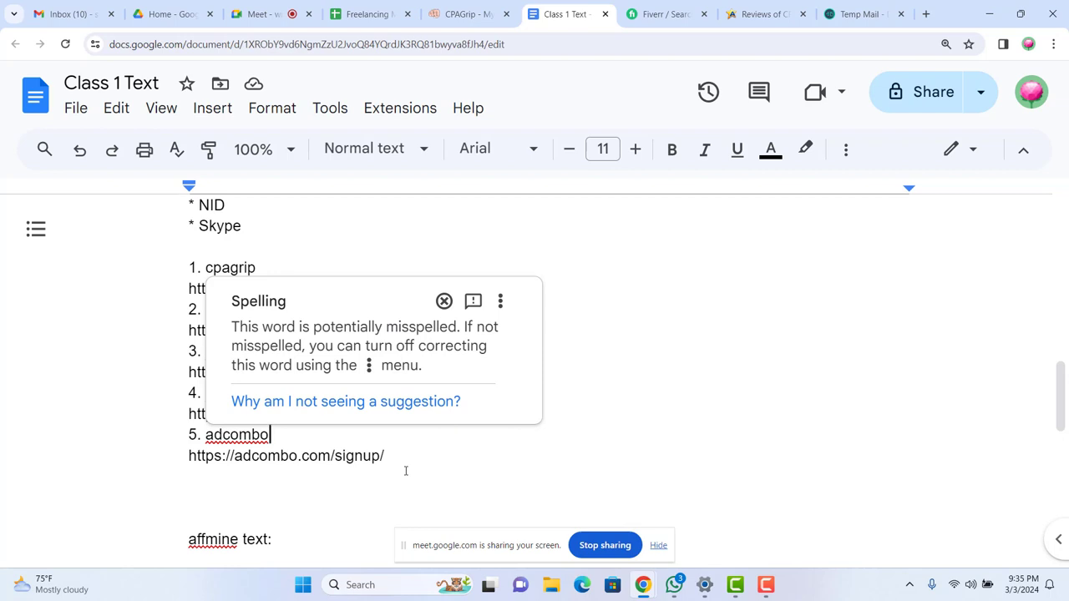
scroll(410, 462, "down", 1)
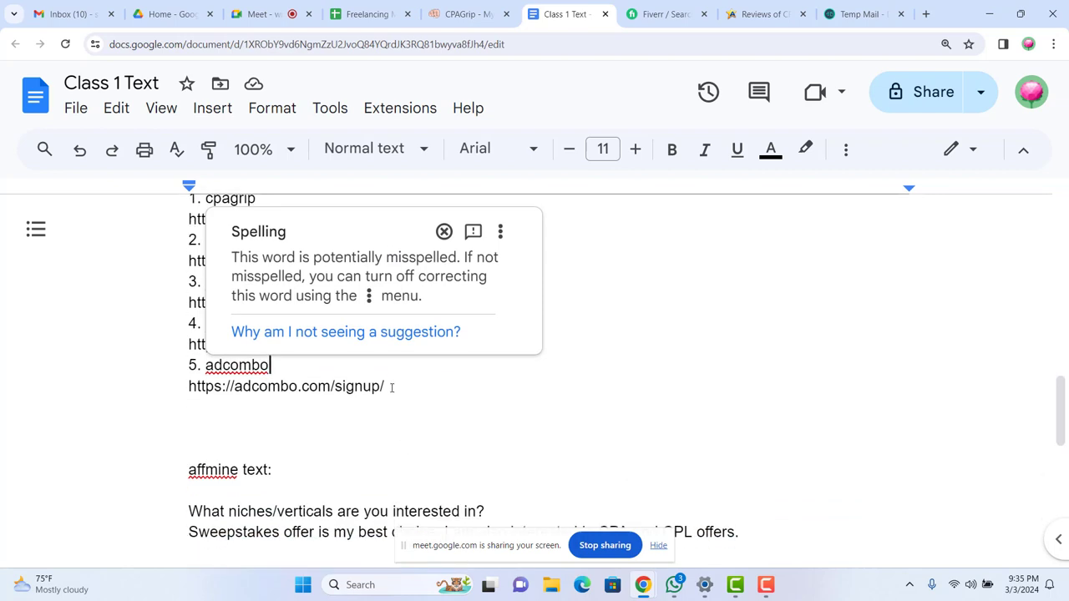
left_click_drag(389, 388, 186, 389)
key("ctrl+c")
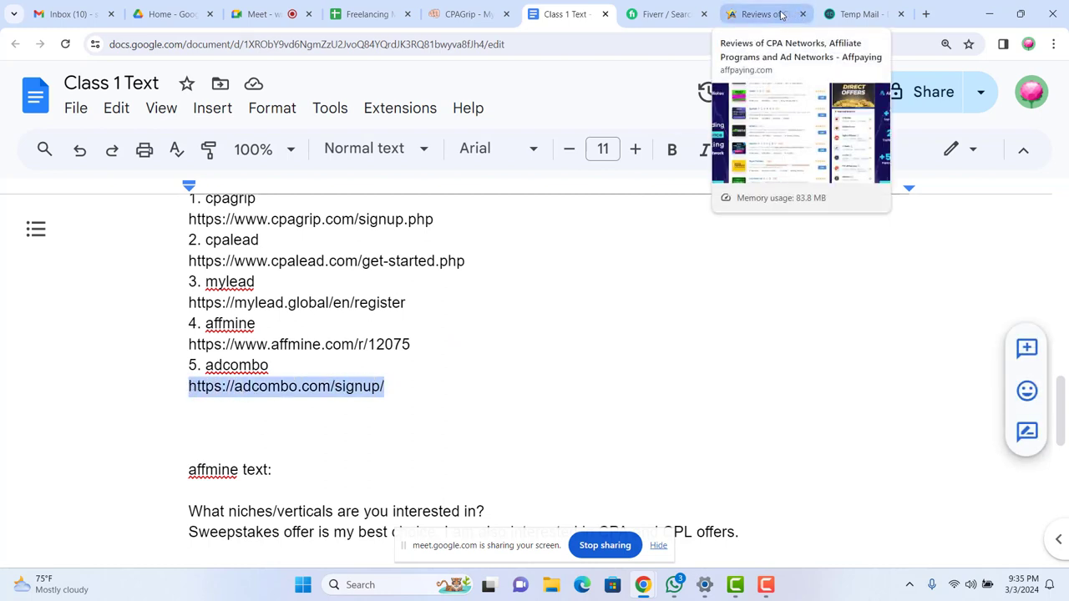
left_click(925, 14)
left_click(334, 37)
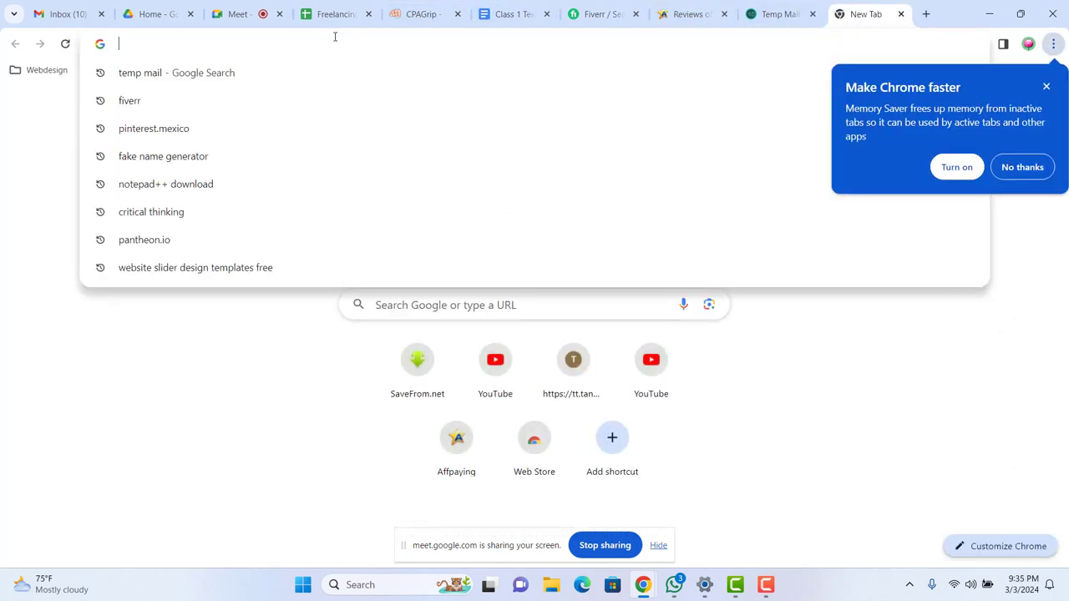
key("ctrl+v")
key("Return")
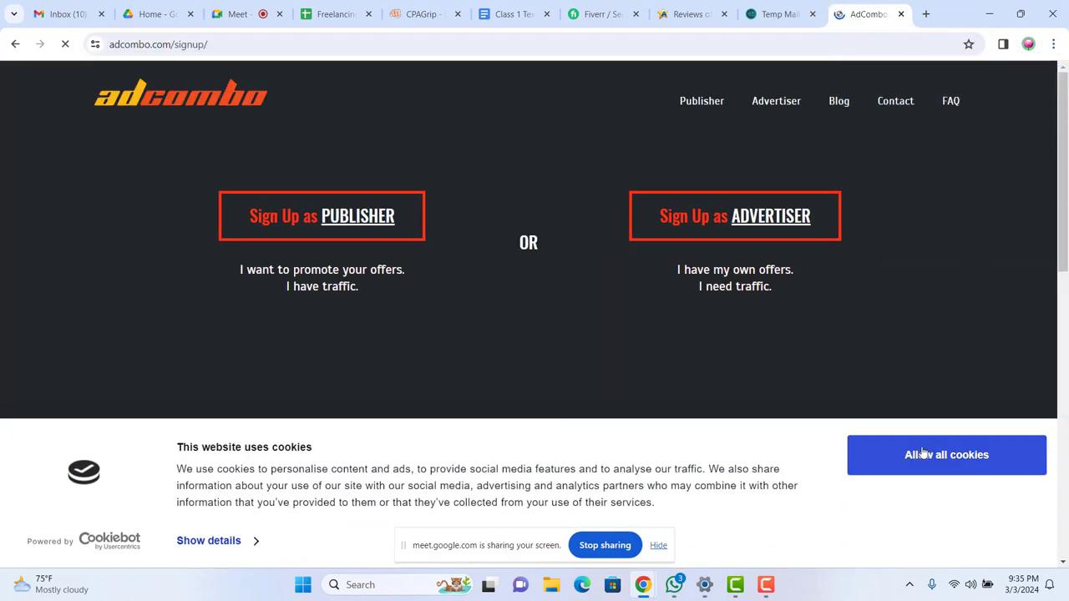
left_click(853, 459)
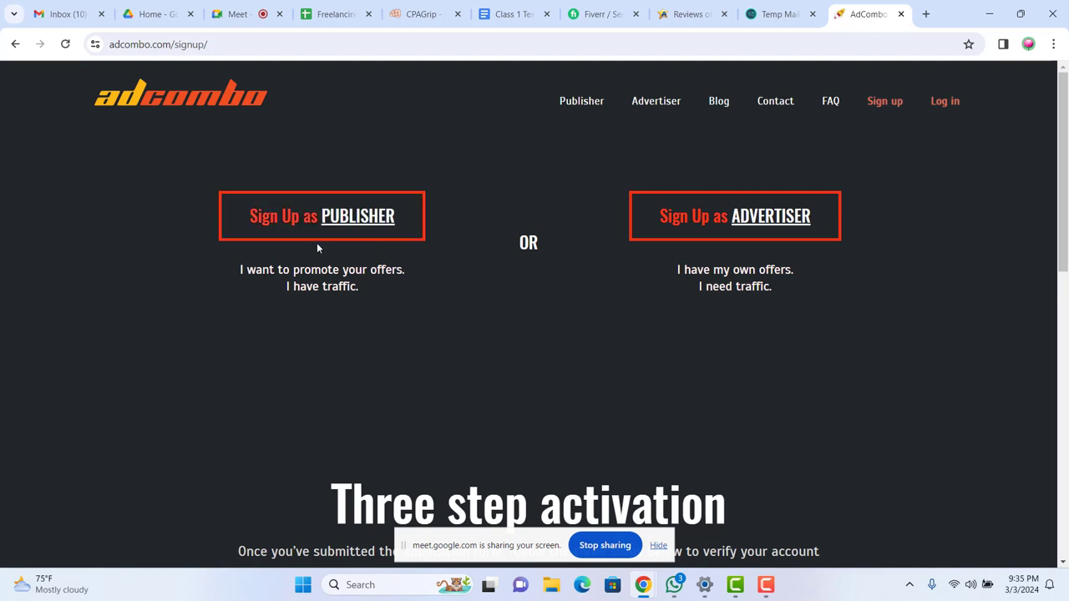
Log in to AdCombo with the account e-mail and password, and decline saving the password in the browser
left_click(946, 103)
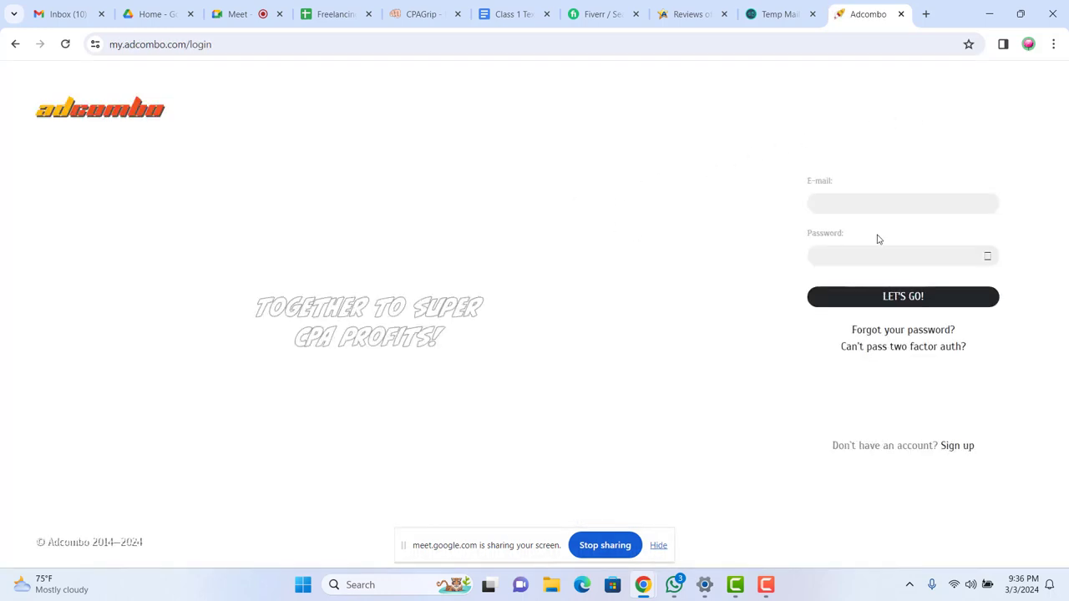
left_click(900, 202)
left_click(934, 236)
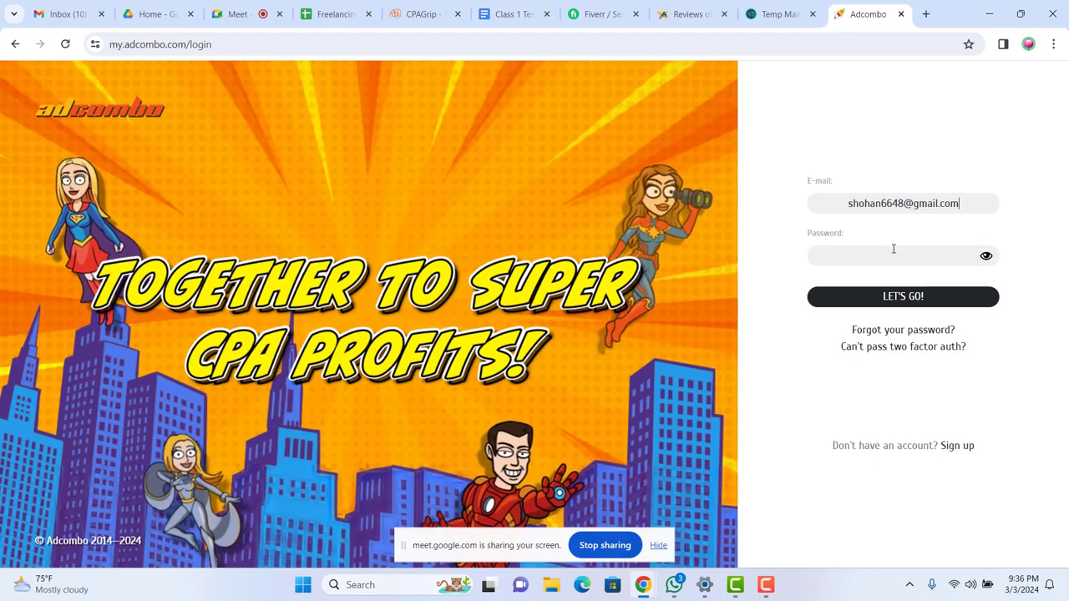
left_click(892, 252)
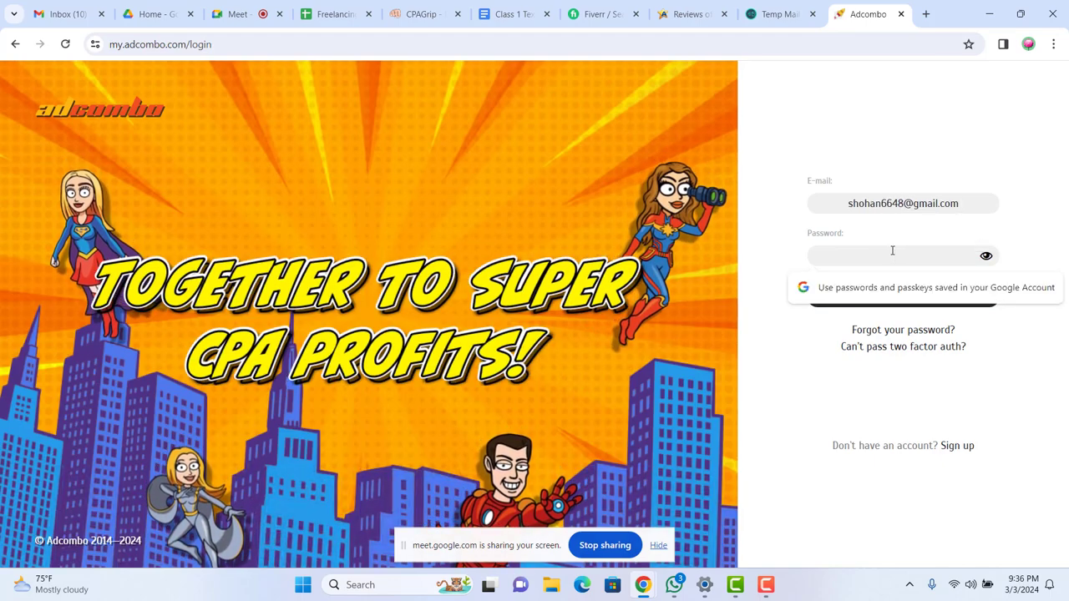
type("•••••••")
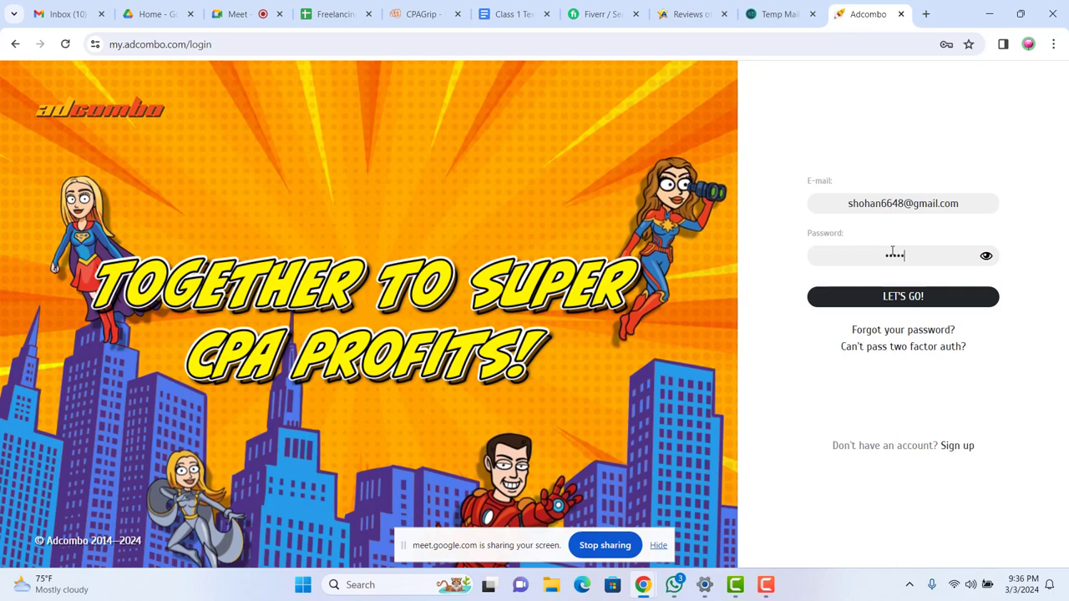
type("••••")
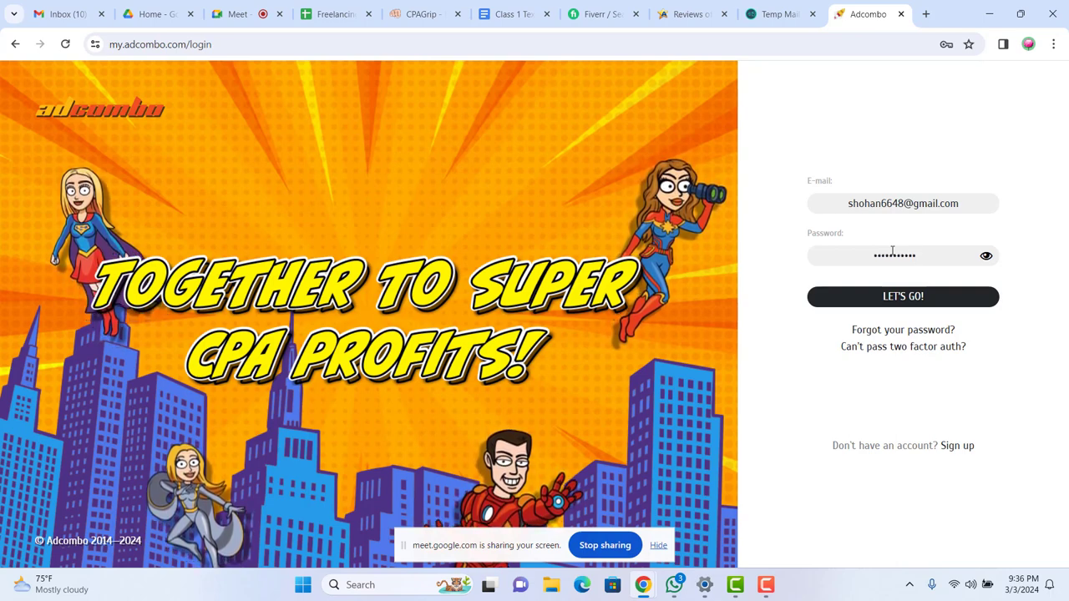
type("••••")
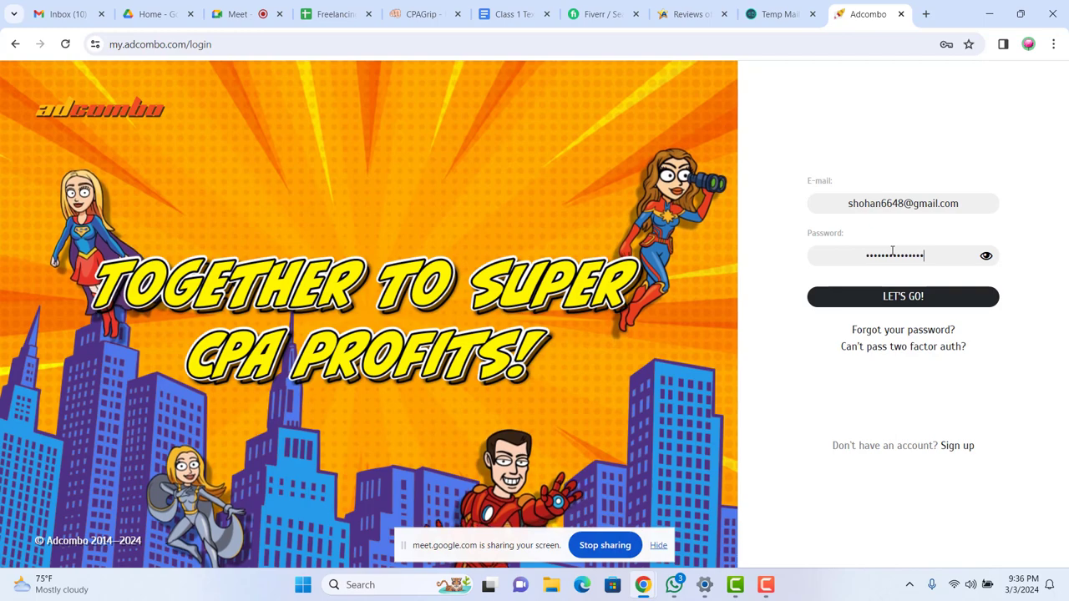
left_click(907, 296)
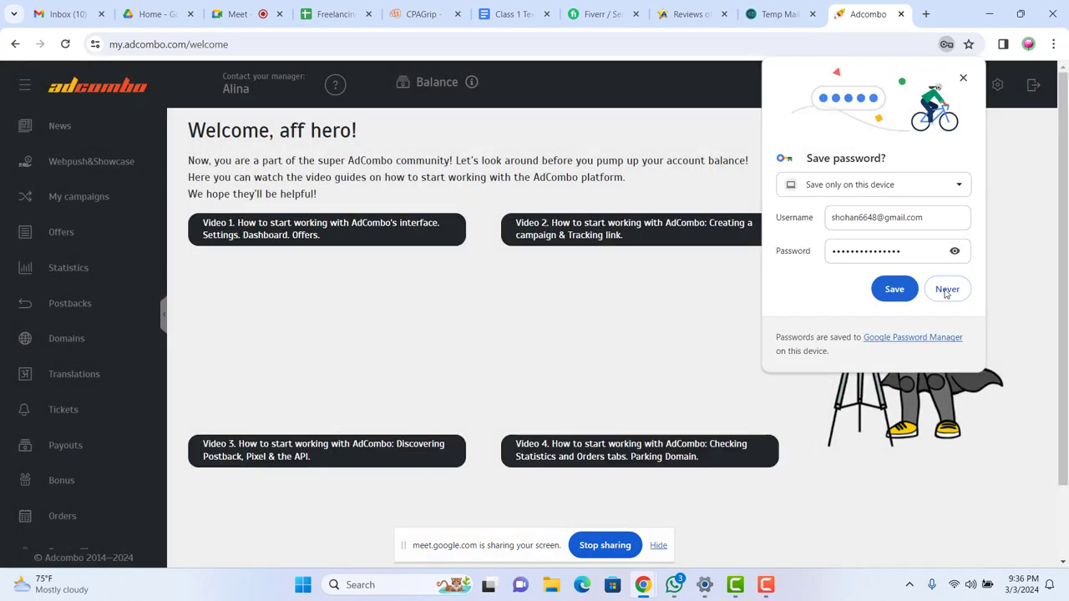
left_click(947, 290)
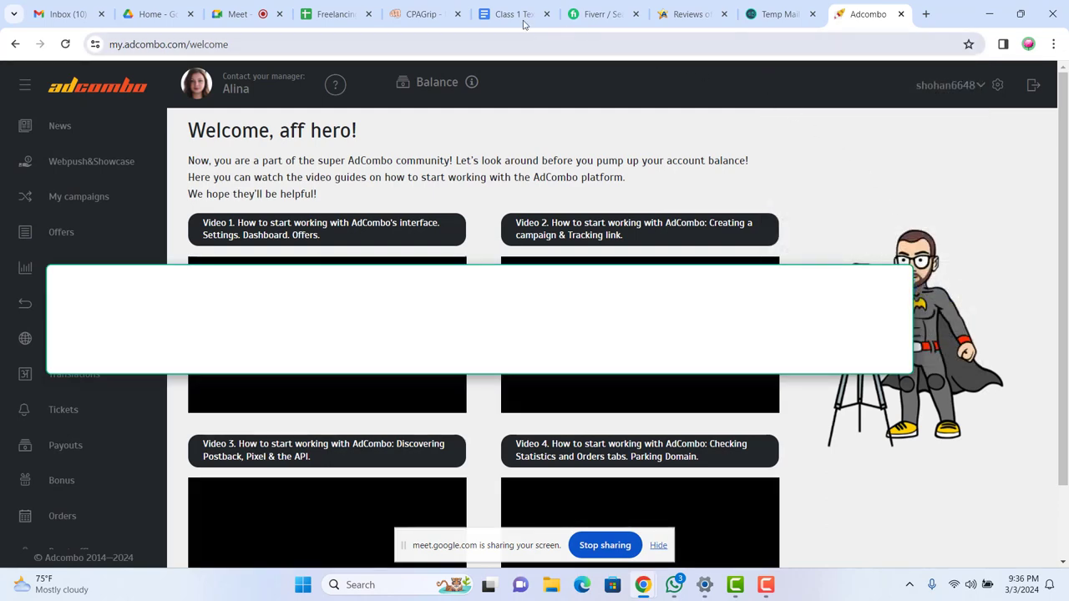
Show the URL (marketplace), Email, Password and skype column headers in the Freelancing Marketplace Address spreadsheet
left_click(332, 14)
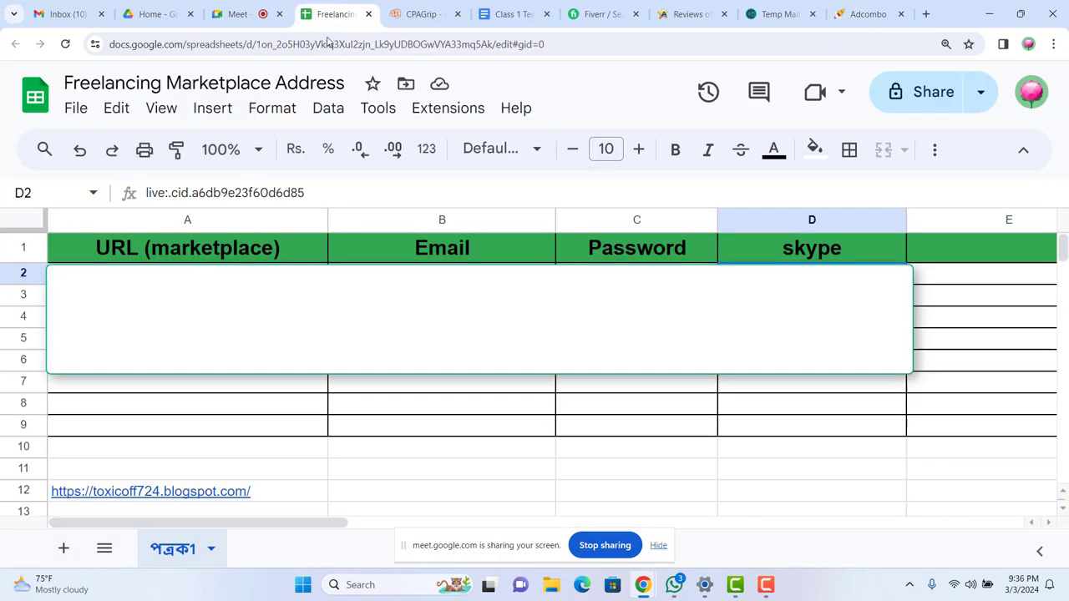
left_click(95, 247)
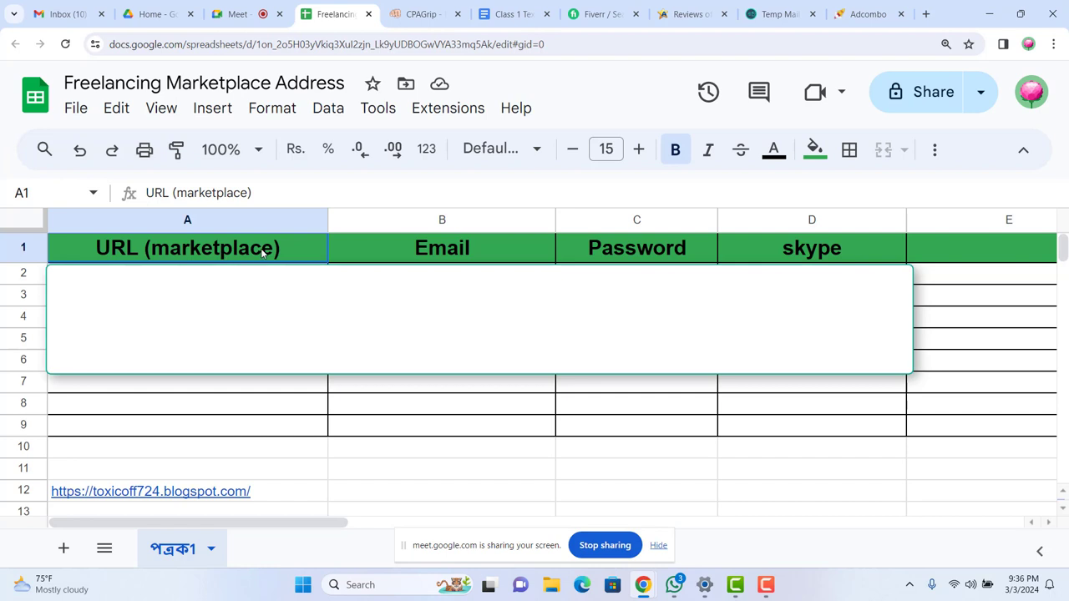
left_click(420, 255)
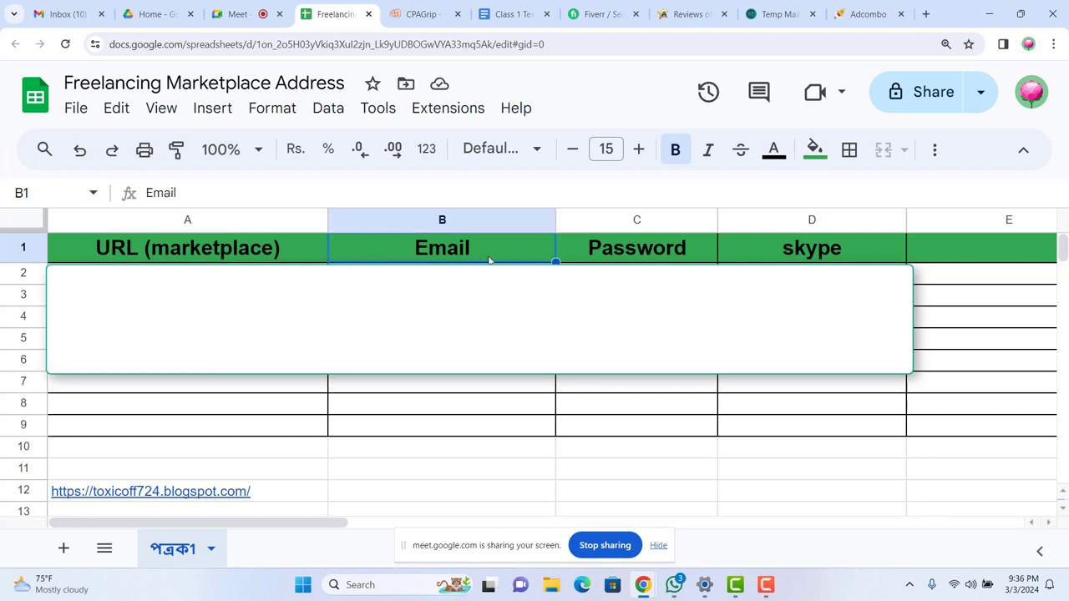
left_click(612, 255)
left_click(810, 256)
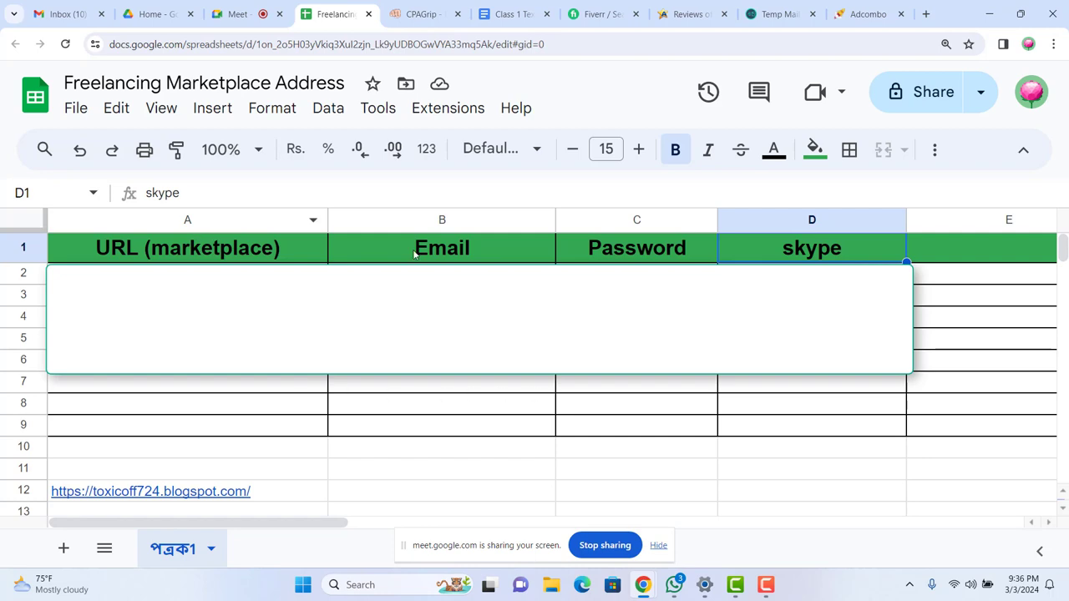
Return to the AdCombo site and open its list of offers
left_click(855, 16)
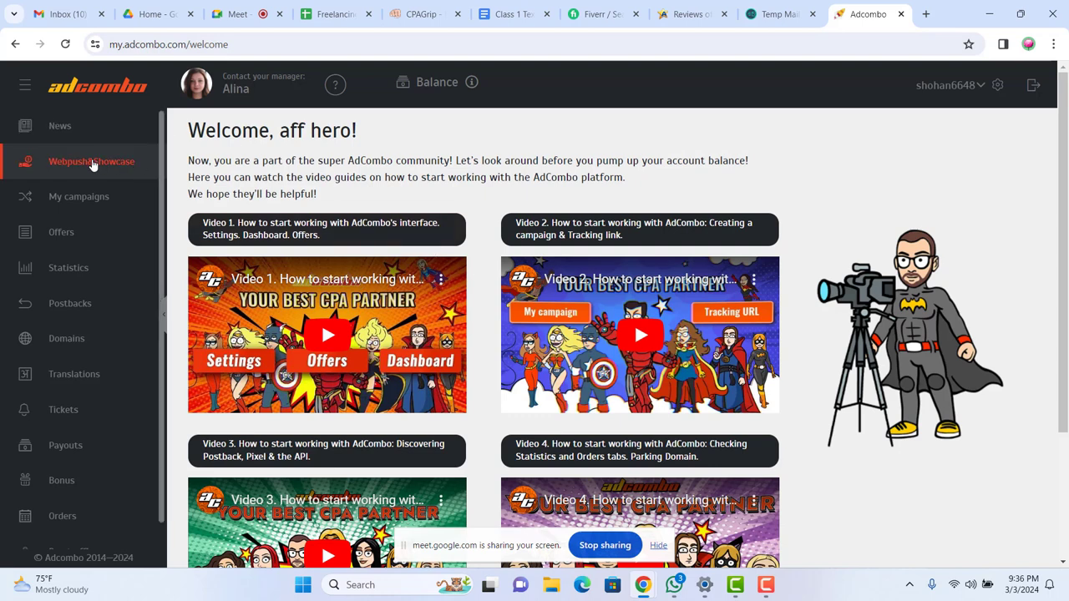
left_click(70, 126)
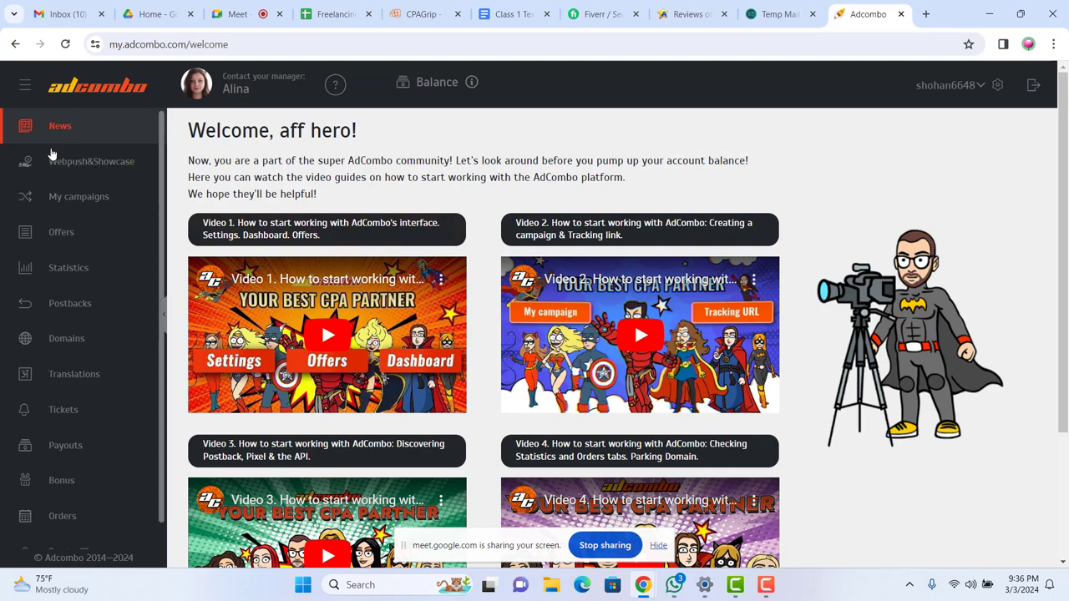
left_click(58, 235)
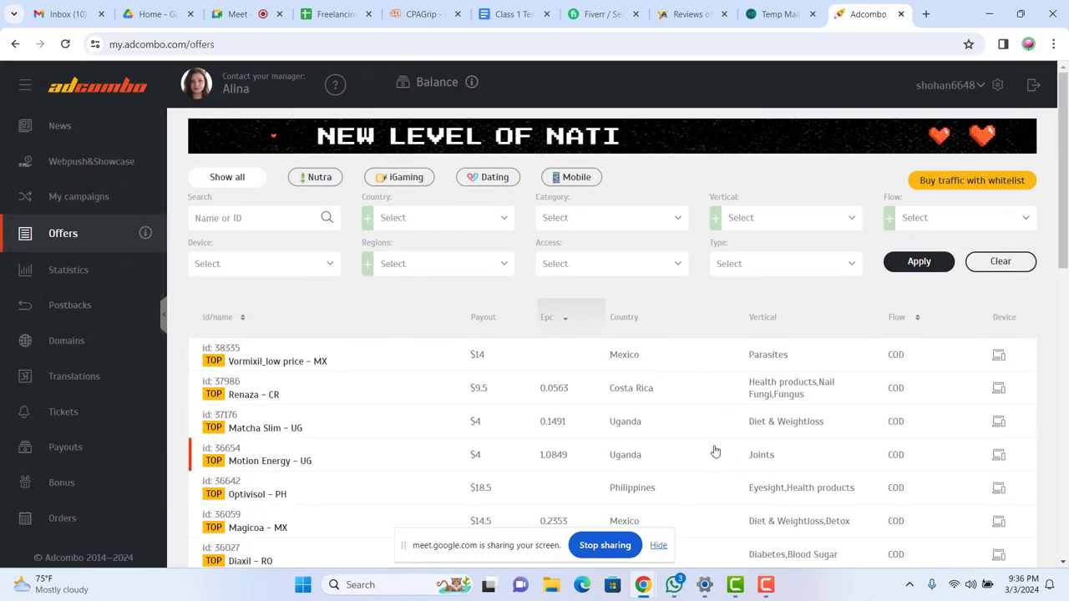
Filter the offers by the eCommerce category and the Health & Beauty, Diet & Weightloss and Skin Care verticals
left_click(673, 220)
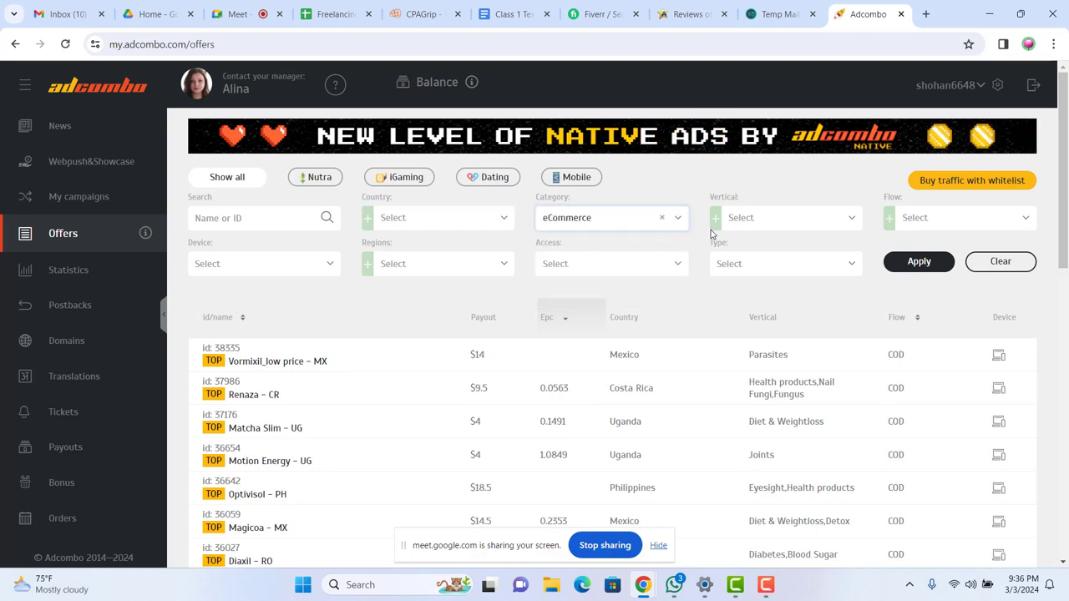
left_click(756, 218)
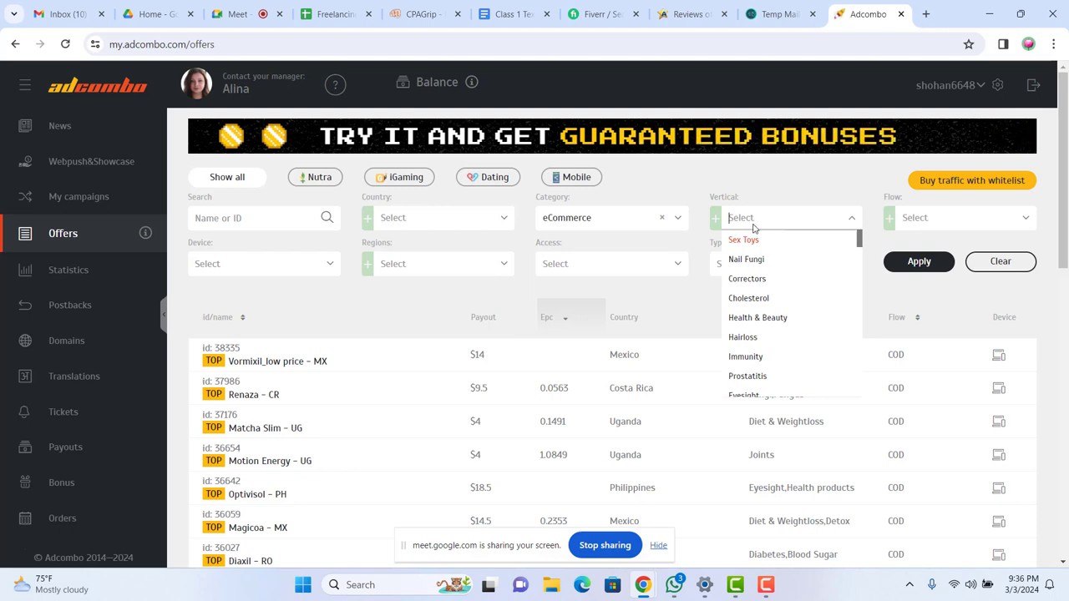
left_click(758, 318)
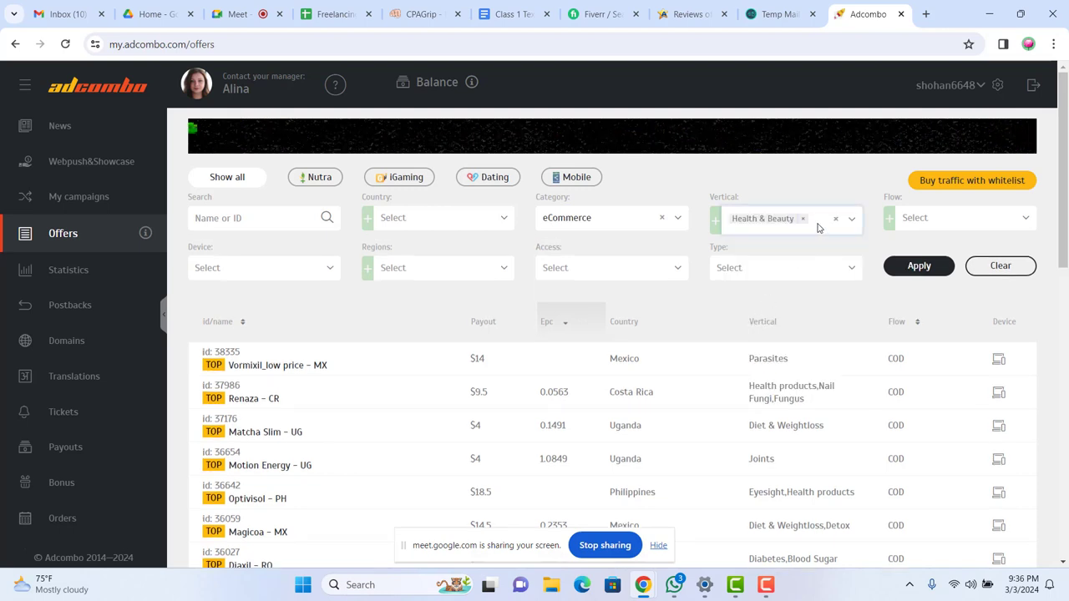
type("we")
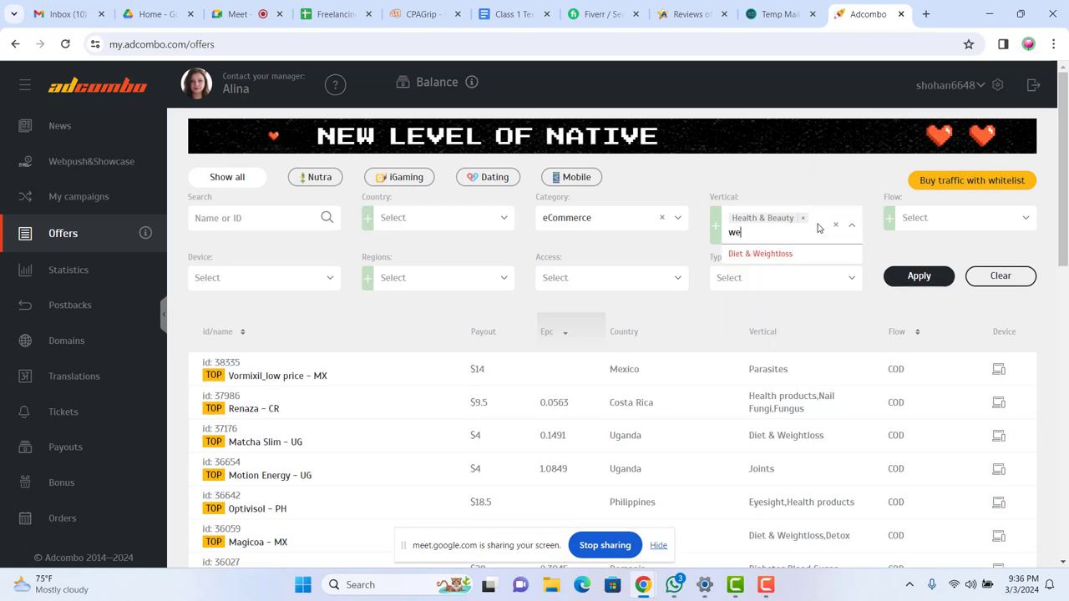
left_click(783, 256)
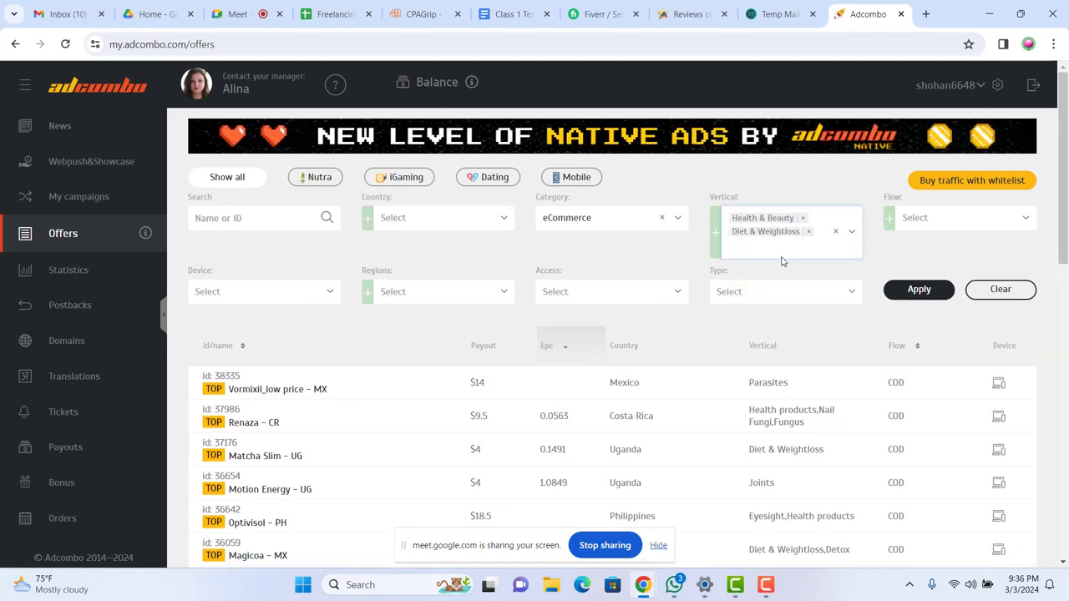
type("sk")
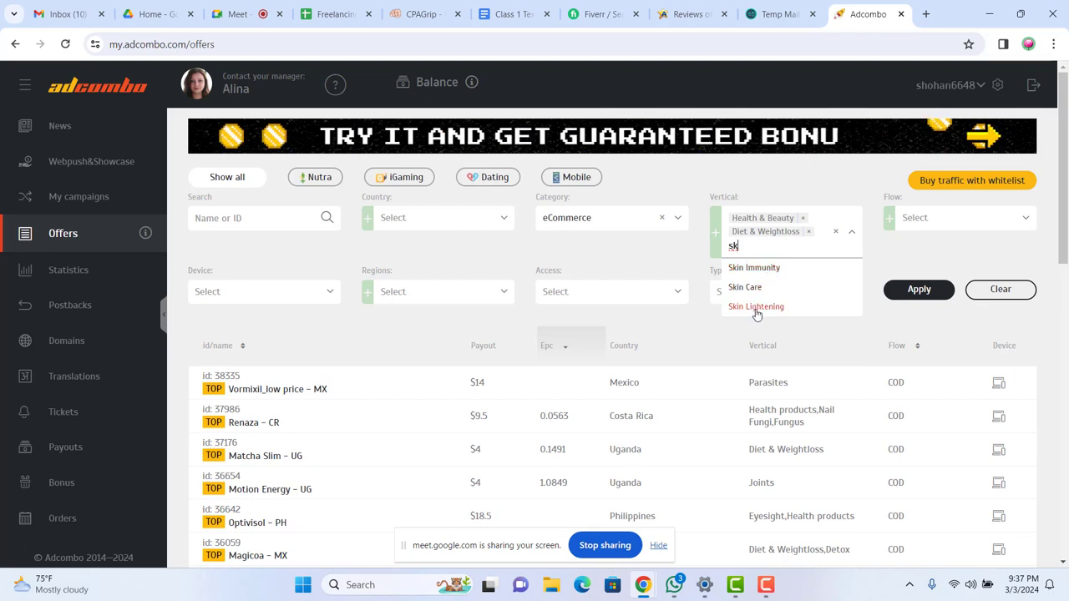
left_click(754, 288)
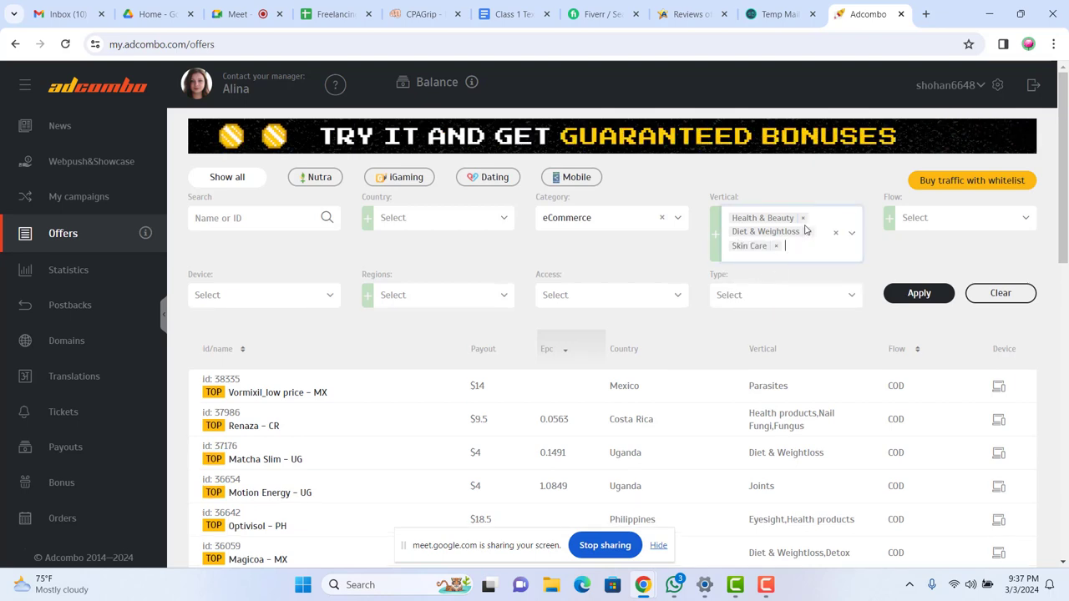
left_click(927, 298)
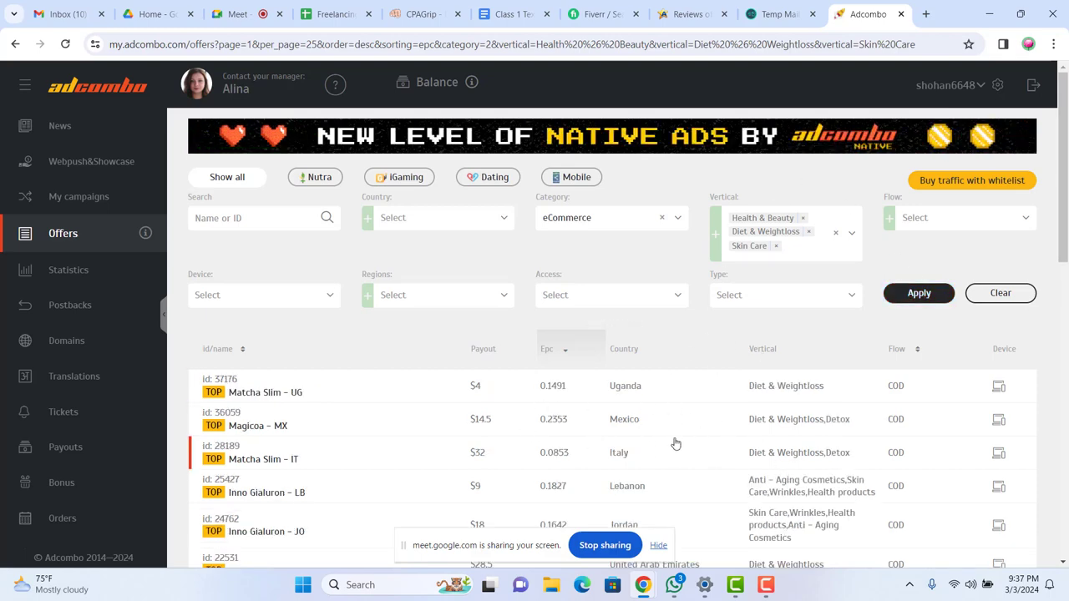
Go through the filtered offers and examine their payouts, countries and verticals
scroll(672, 443, "down", 1)
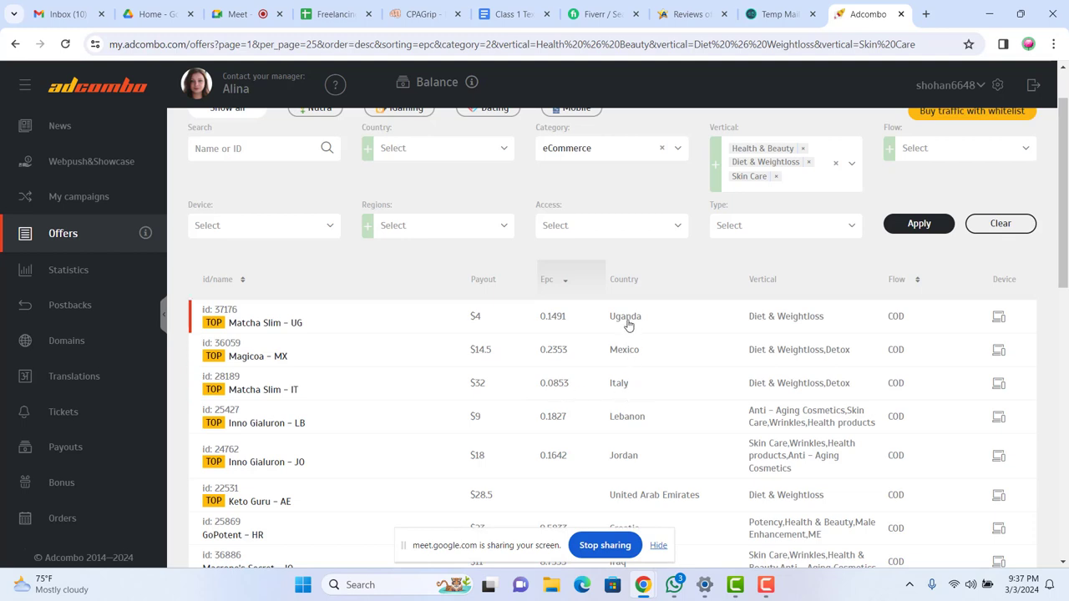
scroll(623, 396, "down", 1)
scroll(623, 396, "down", 1)
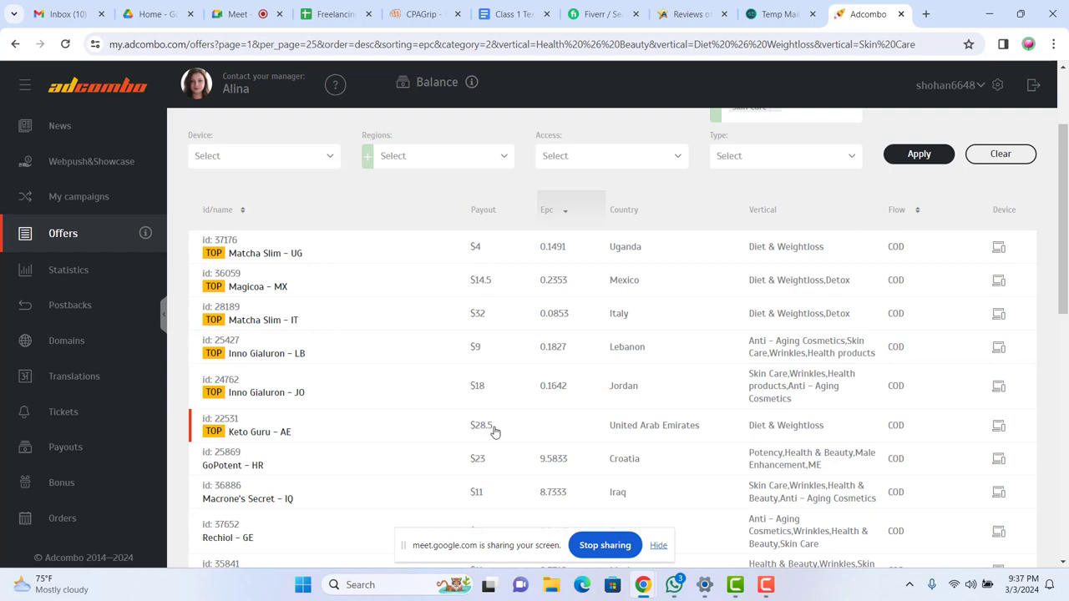
scroll(501, 429, "down", 2)
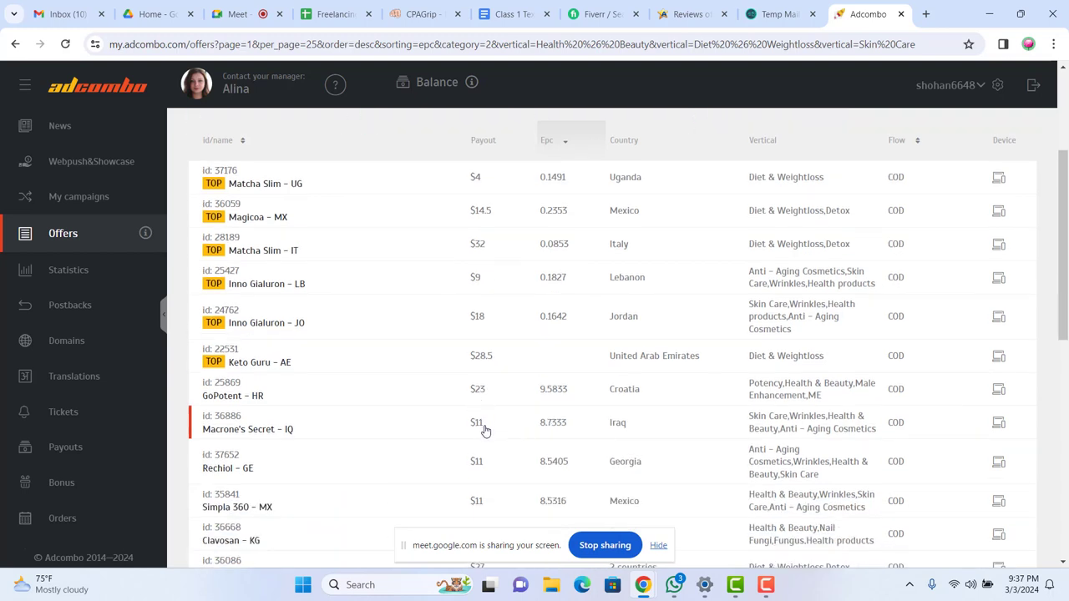
scroll(518, 372, "up", 5)
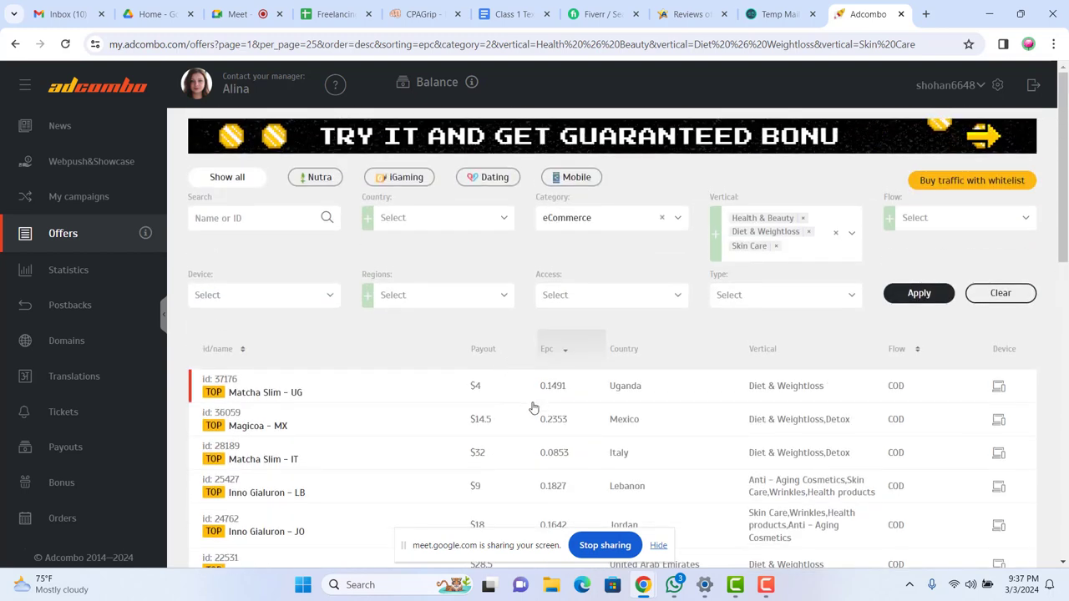
scroll(534, 414, "down", 2)
scroll(537, 419, "down", 4)
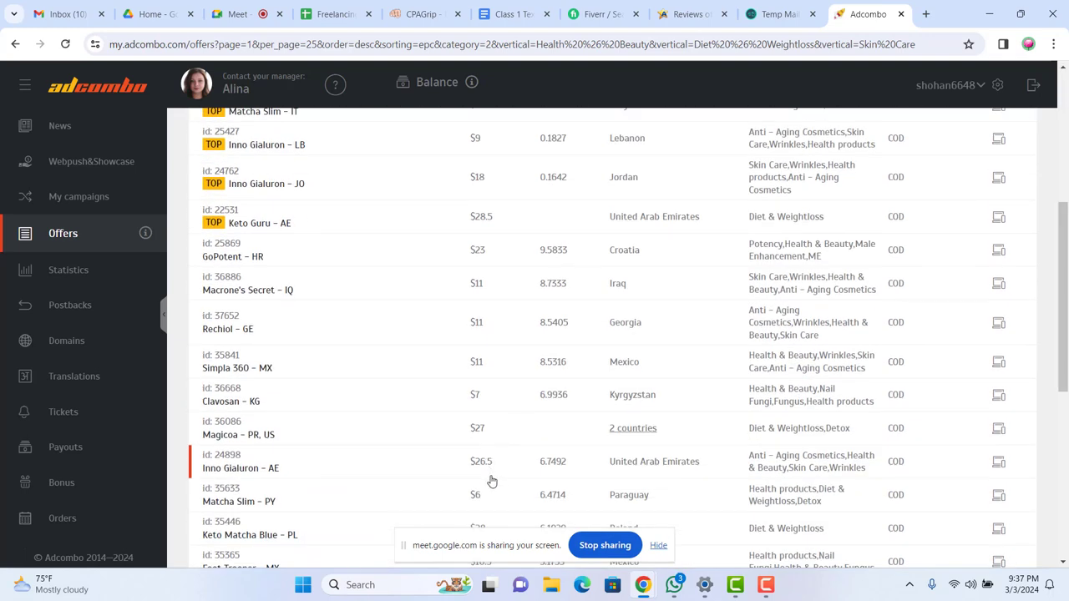
scroll(493, 480, "down", 1)
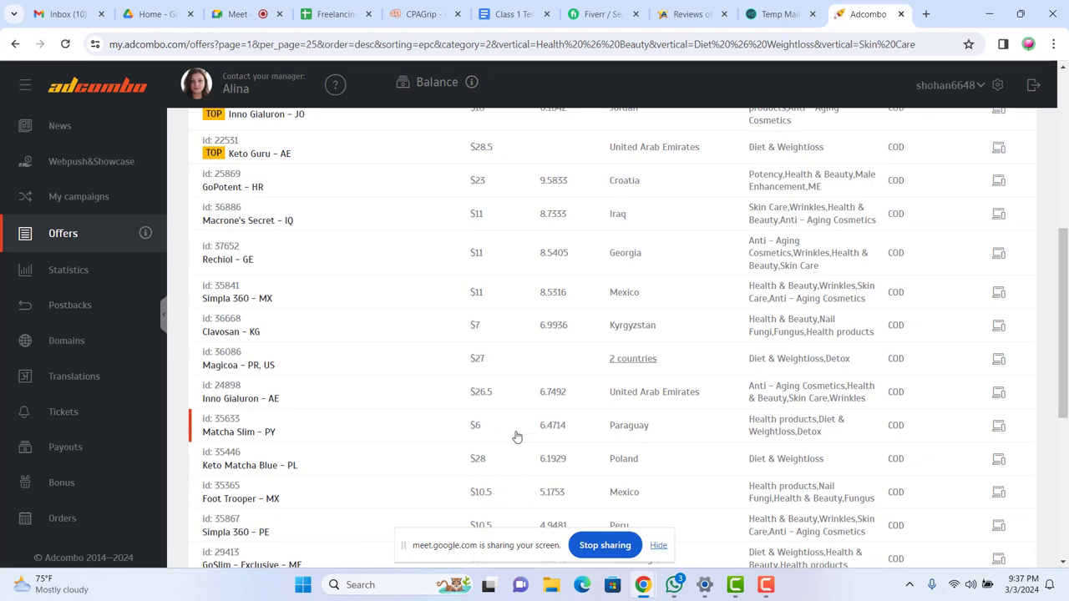
scroll(513, 436, "up", 6)
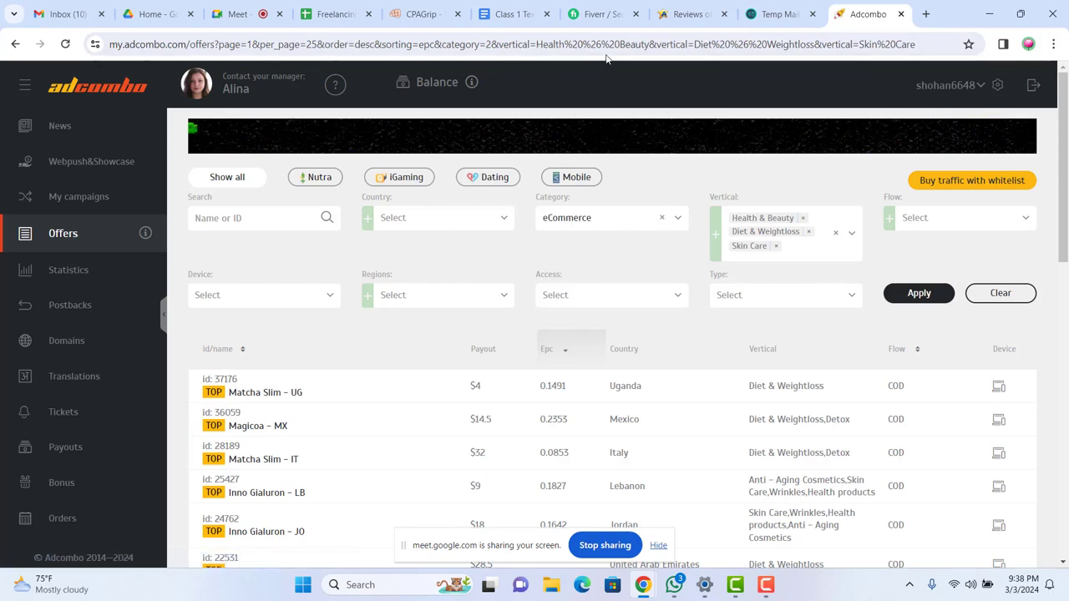
Switch to the Class 1 Text document and highlight the affmine answers about niches, traffic sources and promotion methods
left_click(516, 15)
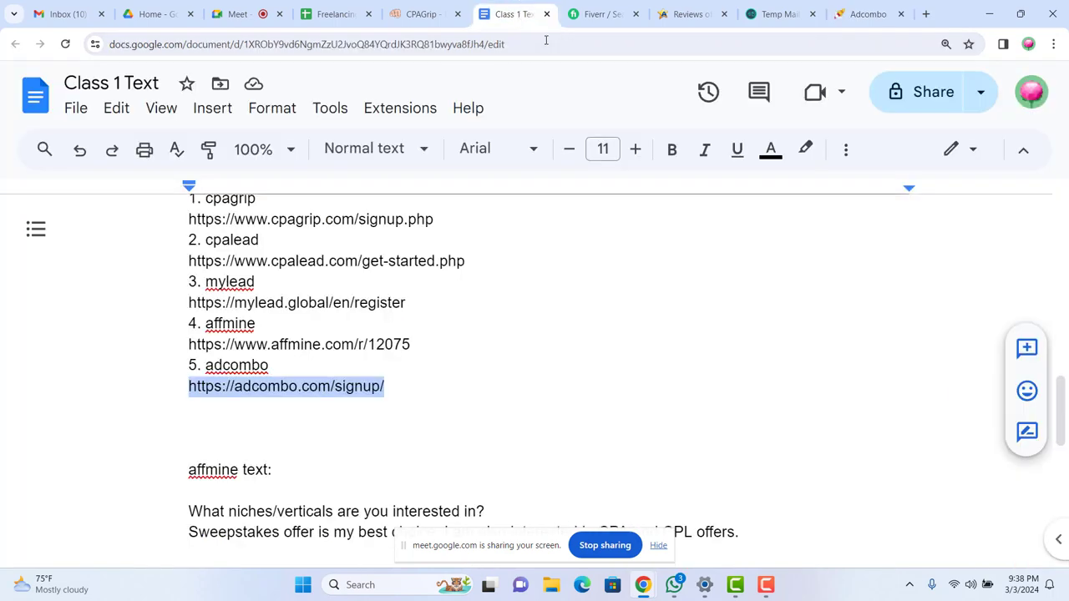
left_click(410, 419)
scroll(413, 409, "up", 3)
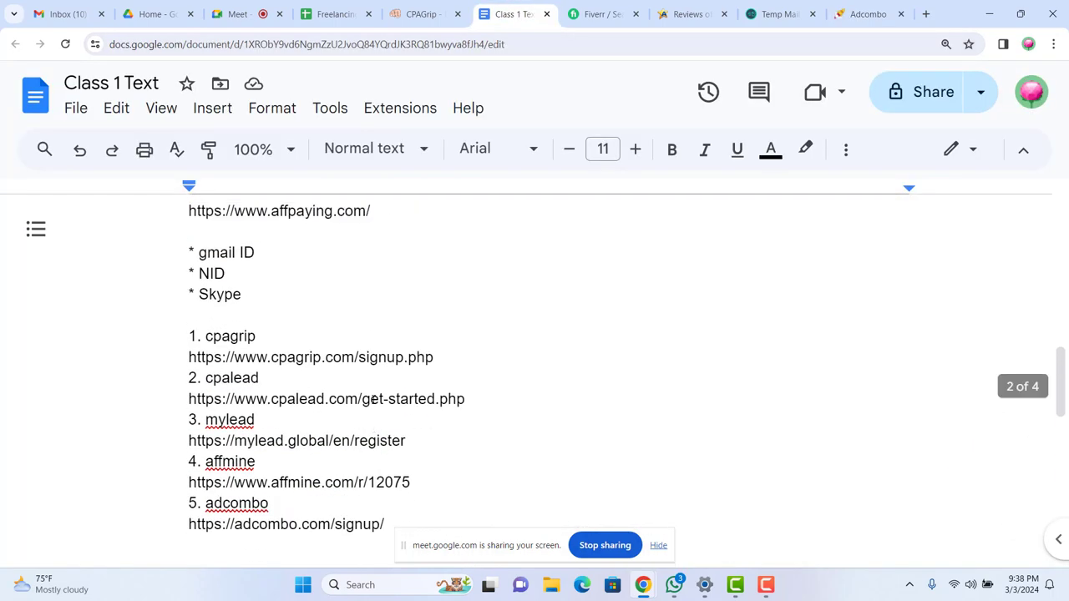
scroll(325, 379, "down", 2)
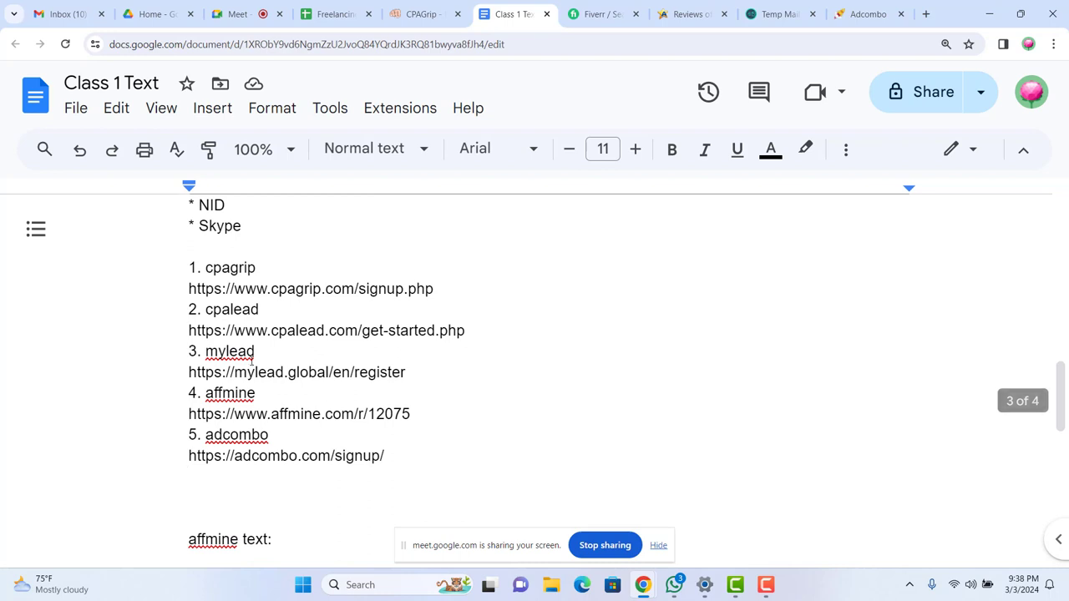
scroll(422, 382, "down", 5)
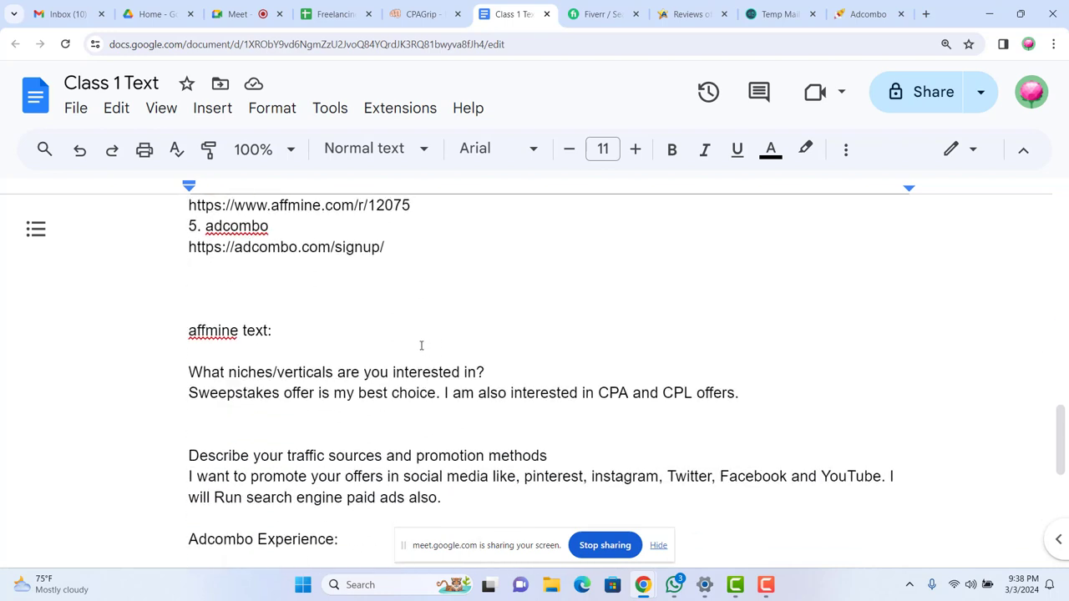
triple_click(193, 376)
scroll(347, 434, "down", 2)
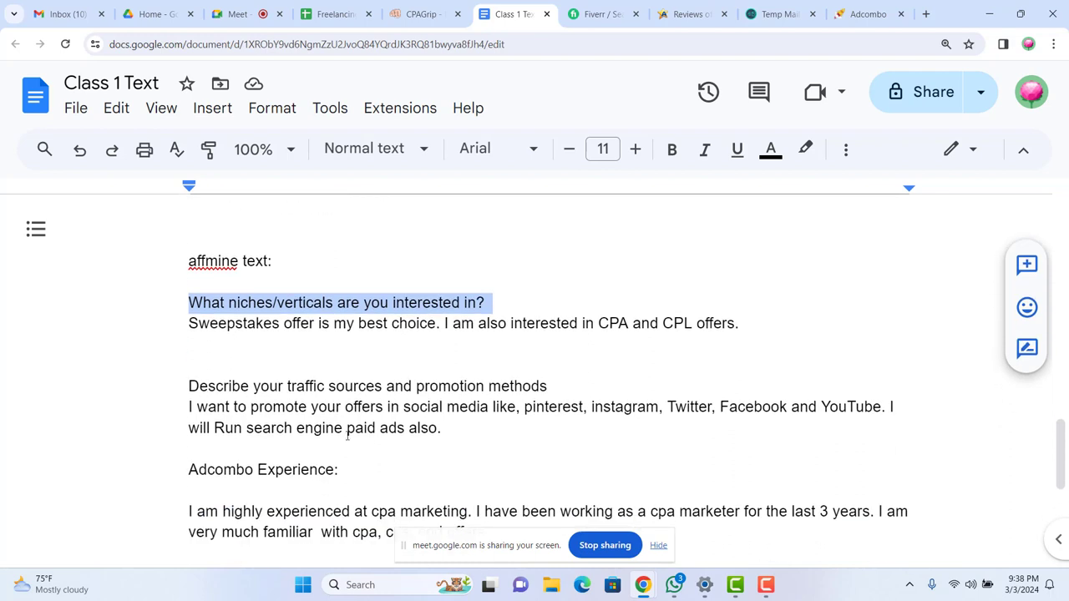
left_click(461, 429, "shift")
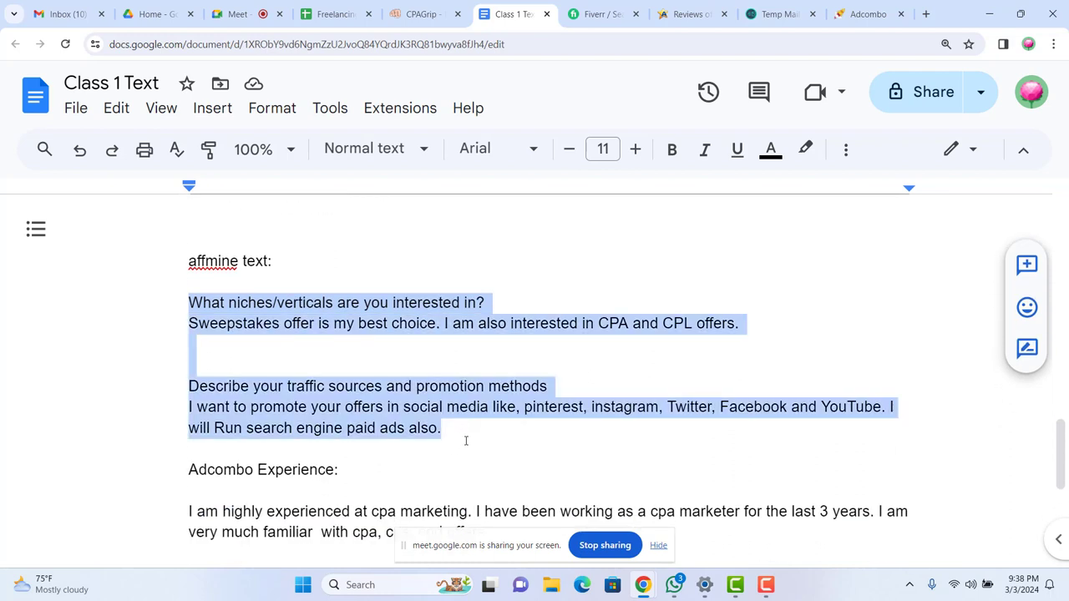
left_click(461, 435)
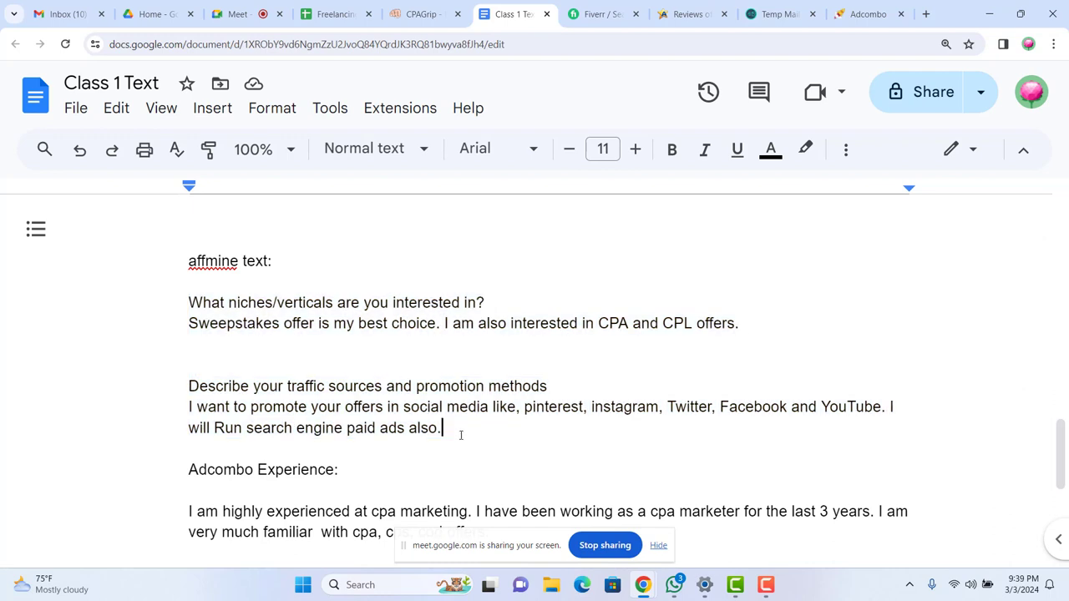
Highlight the sample answer under Adcombo Experience in the document, and clear the selection
scroll(232, 465, "down", 4)
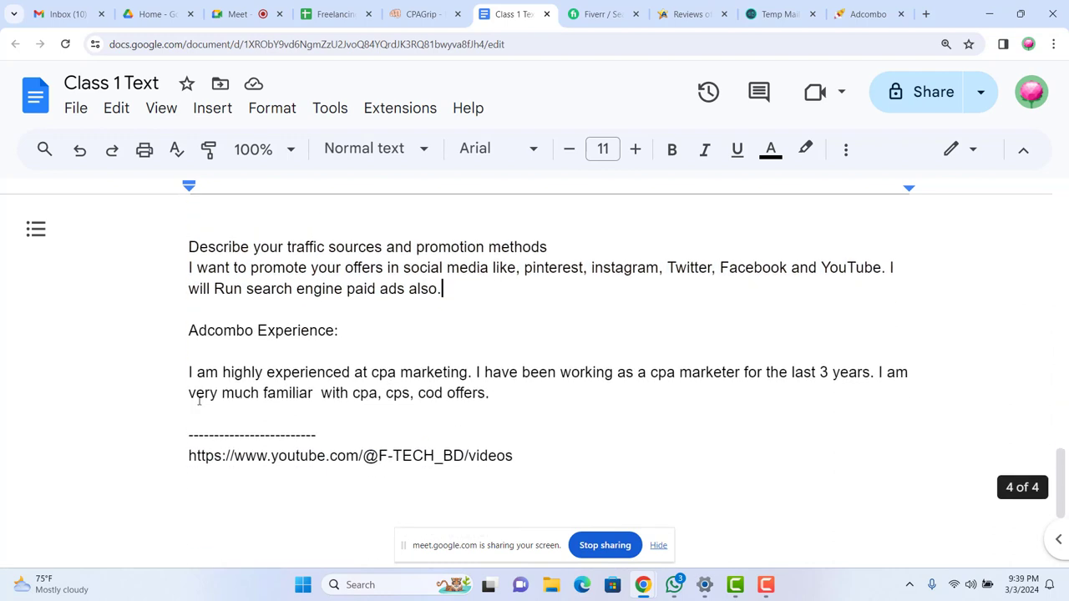
left_click_drag(189, 374, 489, 389)
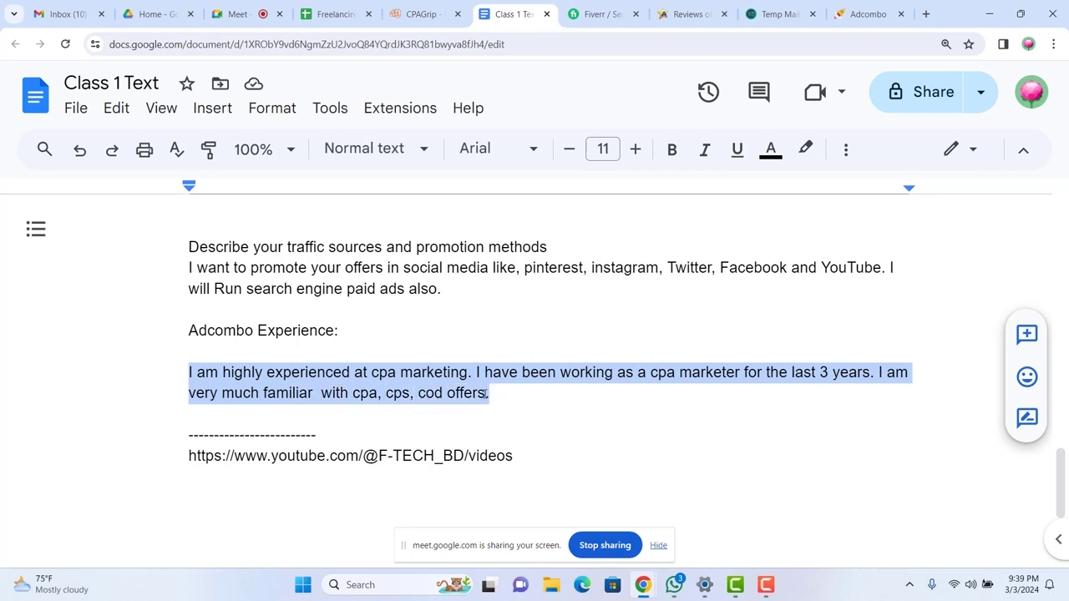
scroll(486, 392, "up", 6)
scroll(476, 393, "down", 5)
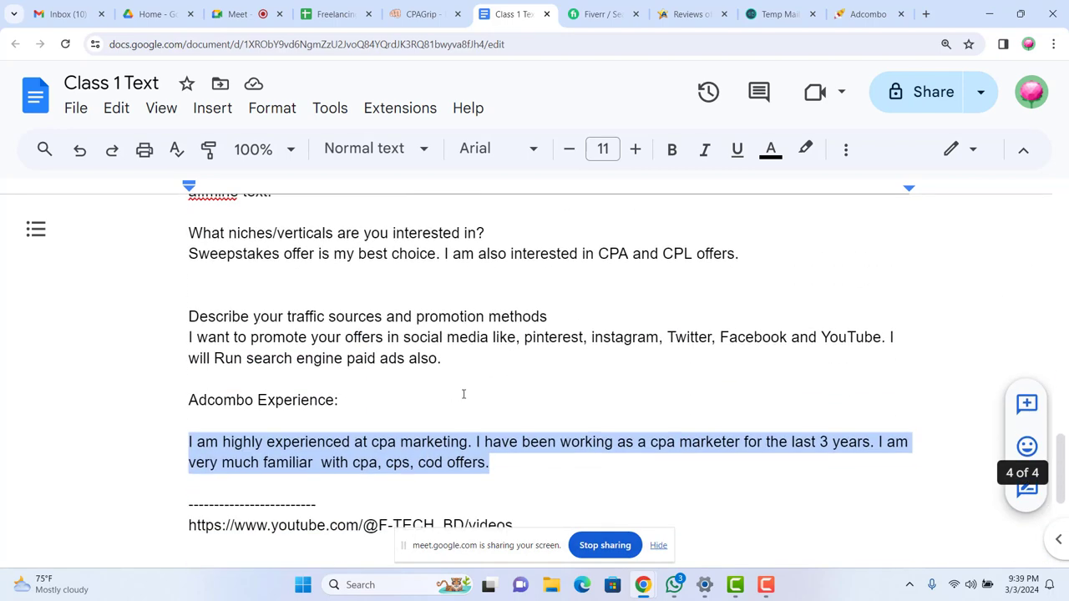
left_click(494, 461)
Go back up through the document to the Digital Marketing notes and switch to the Google Meet call
scroll(468, 443, "up", 10)
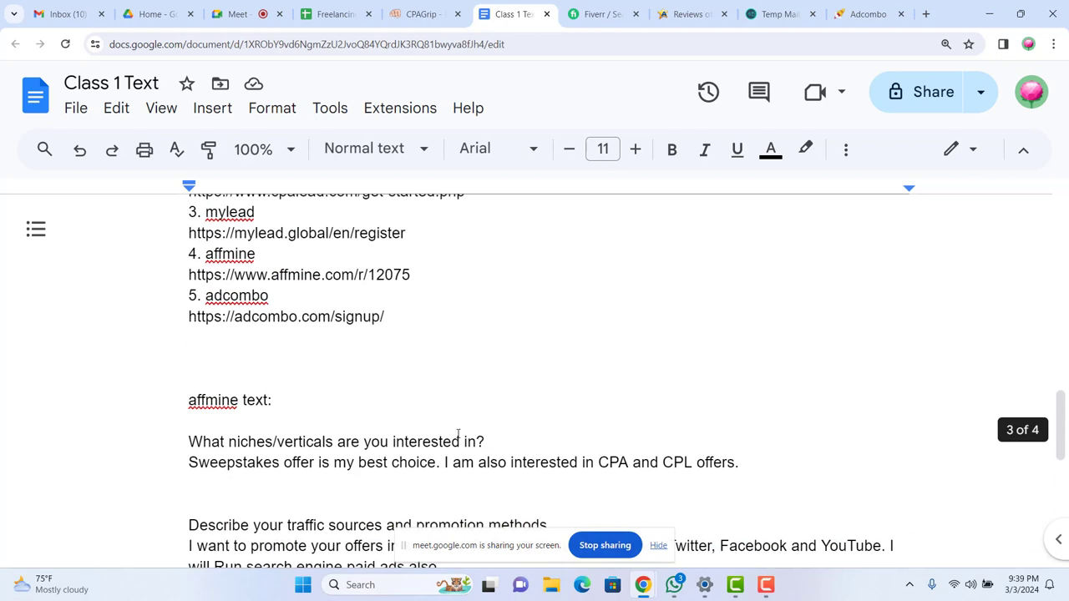
scroll(448, 426, "up", 10)
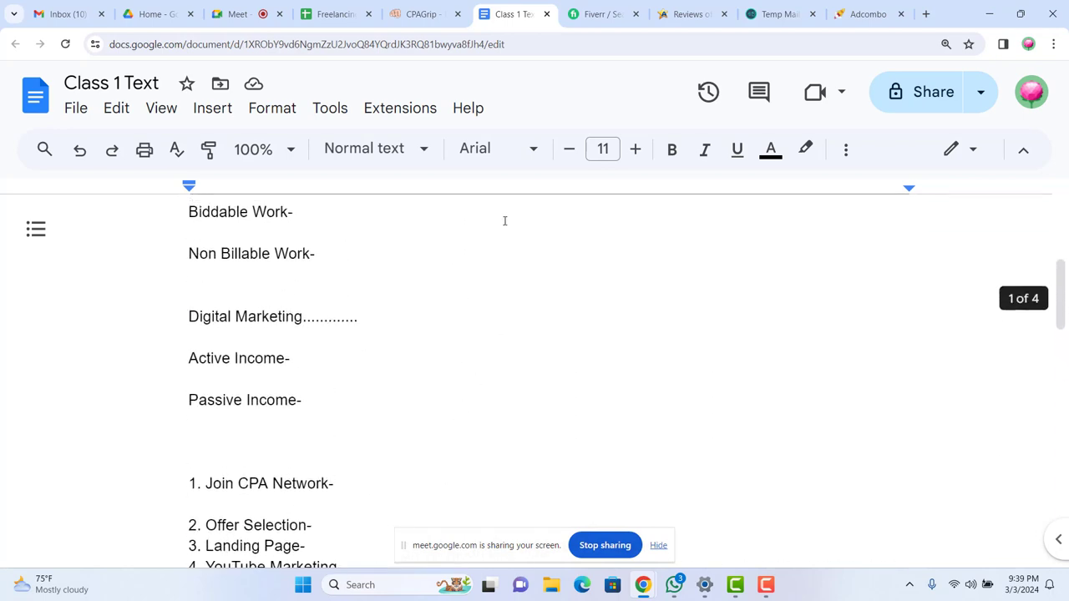
left_click(248, 15)
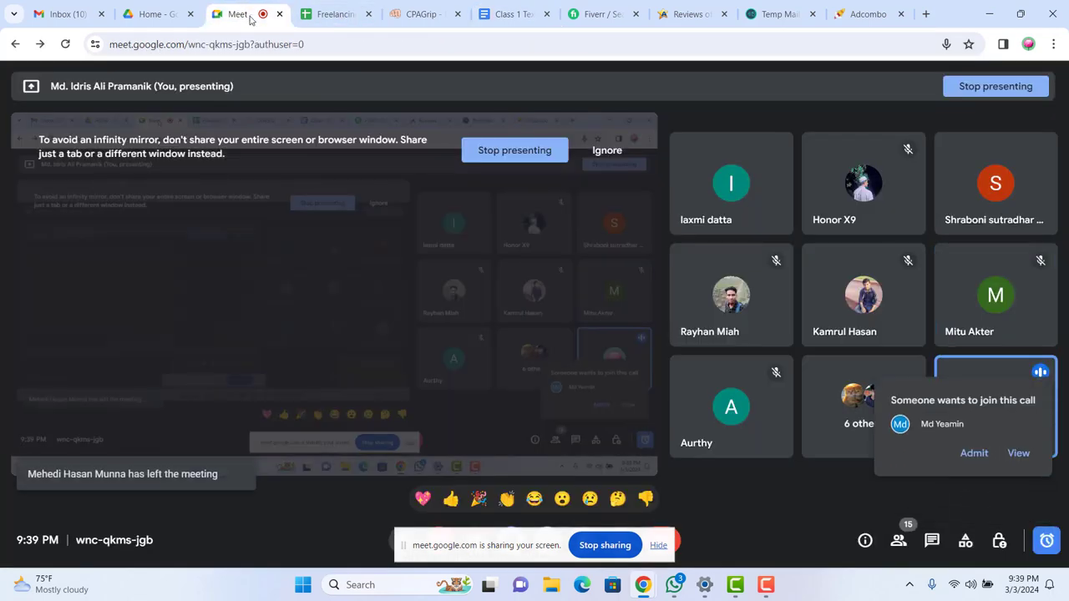
Admit the waiting participant to the Google Meet call and return to the Class 1 Text document
left_click(968, 453)
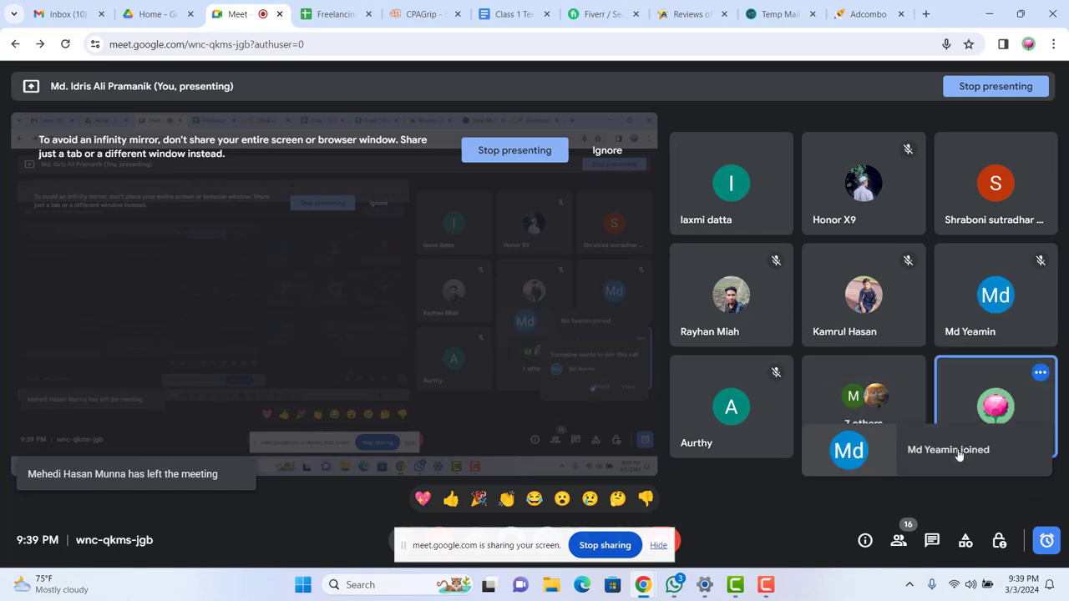
left_click(507, 13)
Go through the Class 1 Text notes, highlight Skype in the sign-up requirements list, and return to the document's beginning
scroll(399, 320, "up", 4)
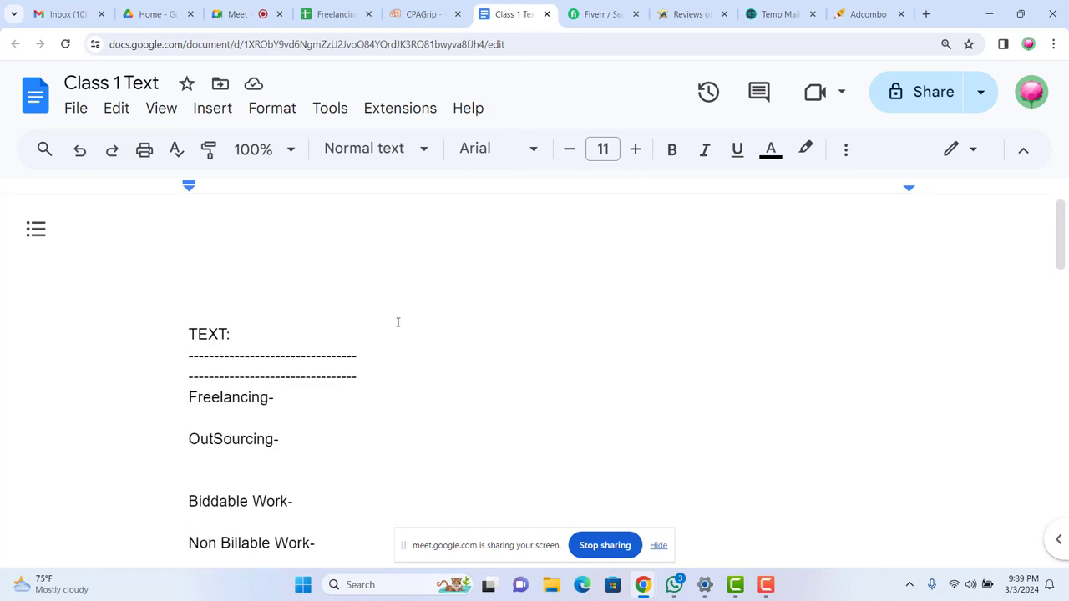
scroll(290, 400, "down", 3)
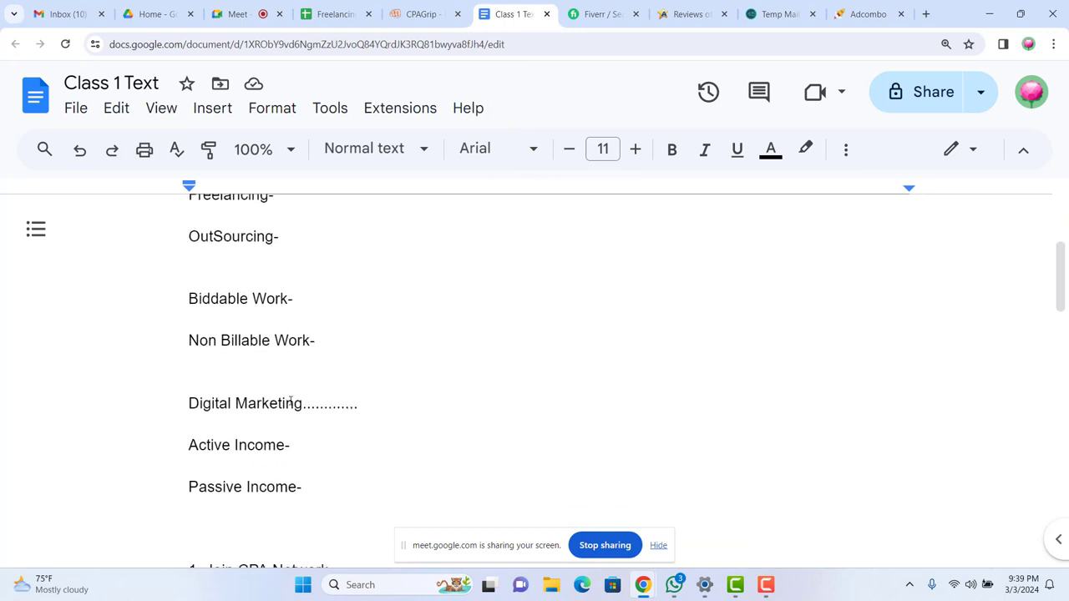
scroll(292, 402, "down", 4)
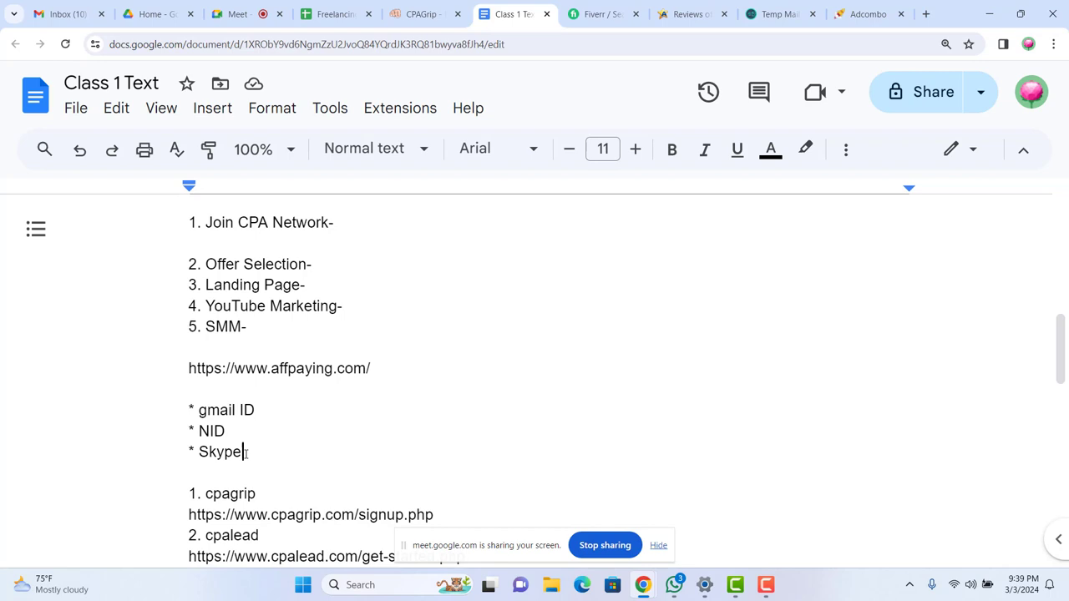
left_click_drag(246, 452, 212, 455)
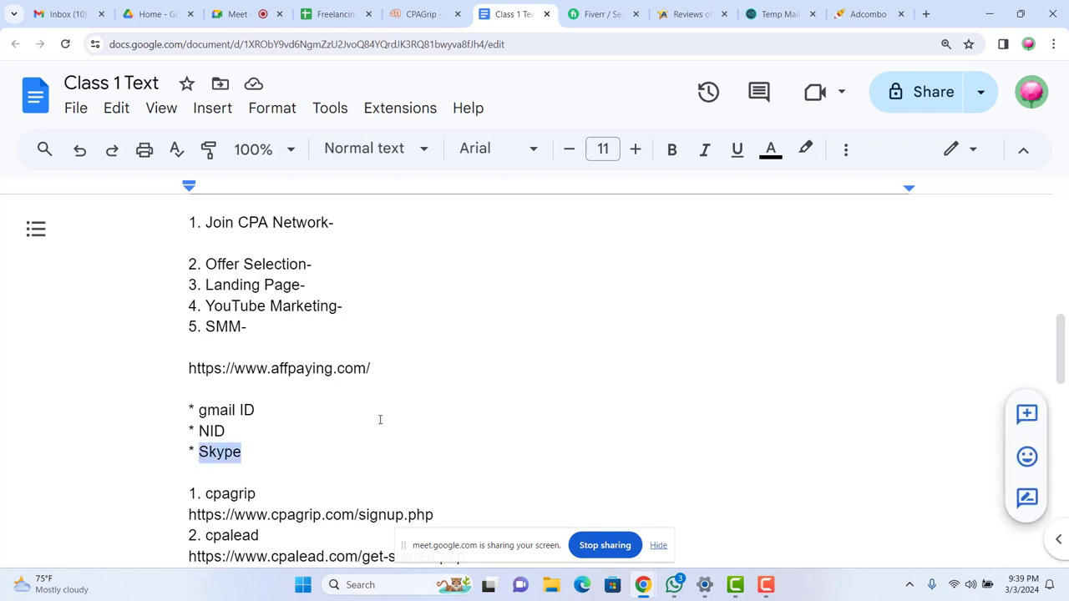
scroll(437, 413, "up", 5)
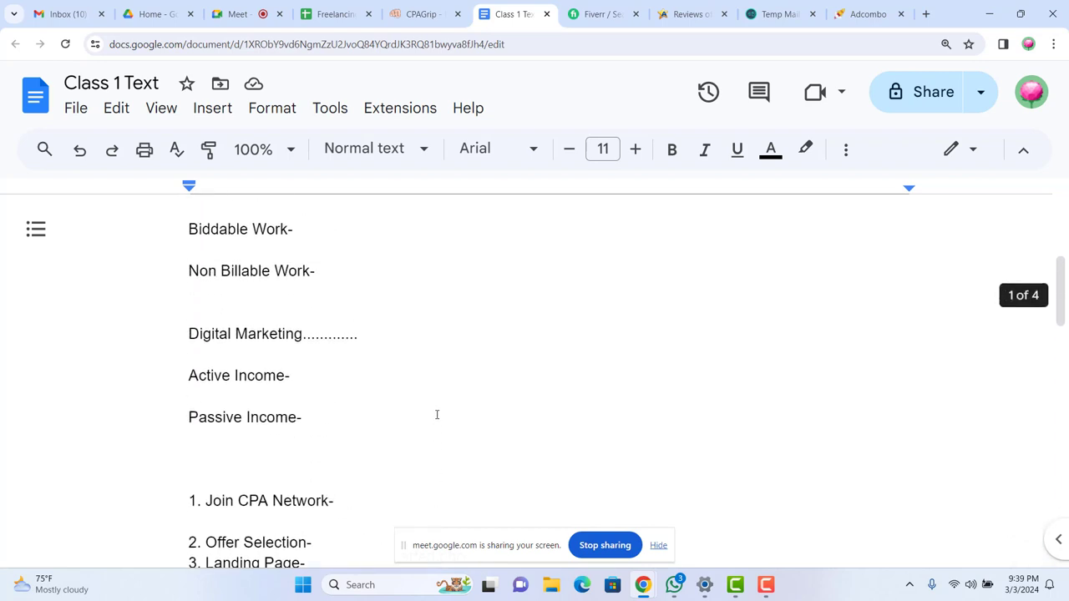
scroll(437, 413, "up", 2)
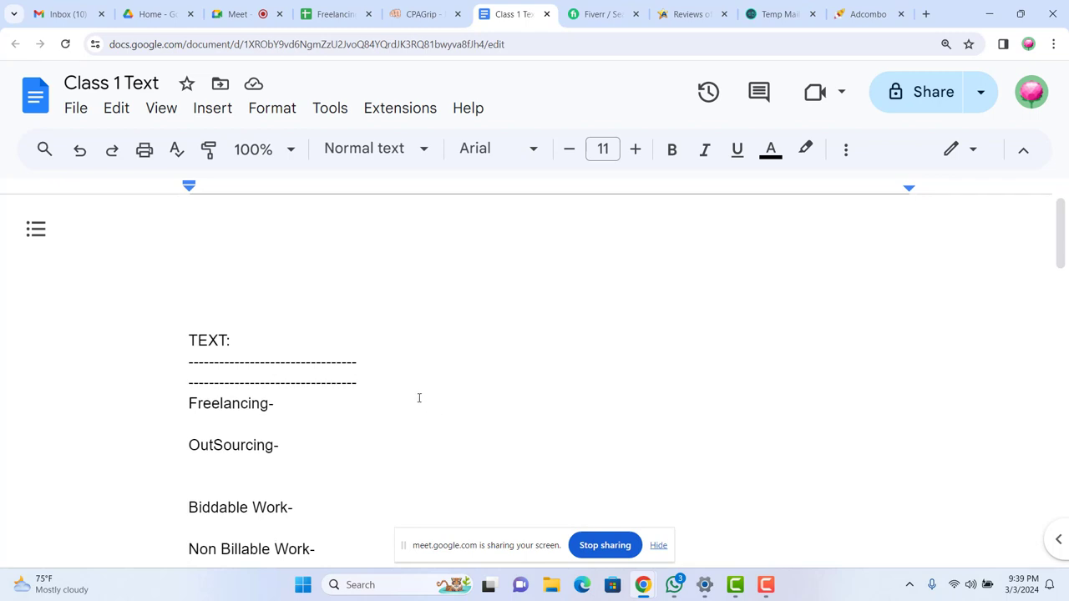
scroll(419, 398, "down", 1)
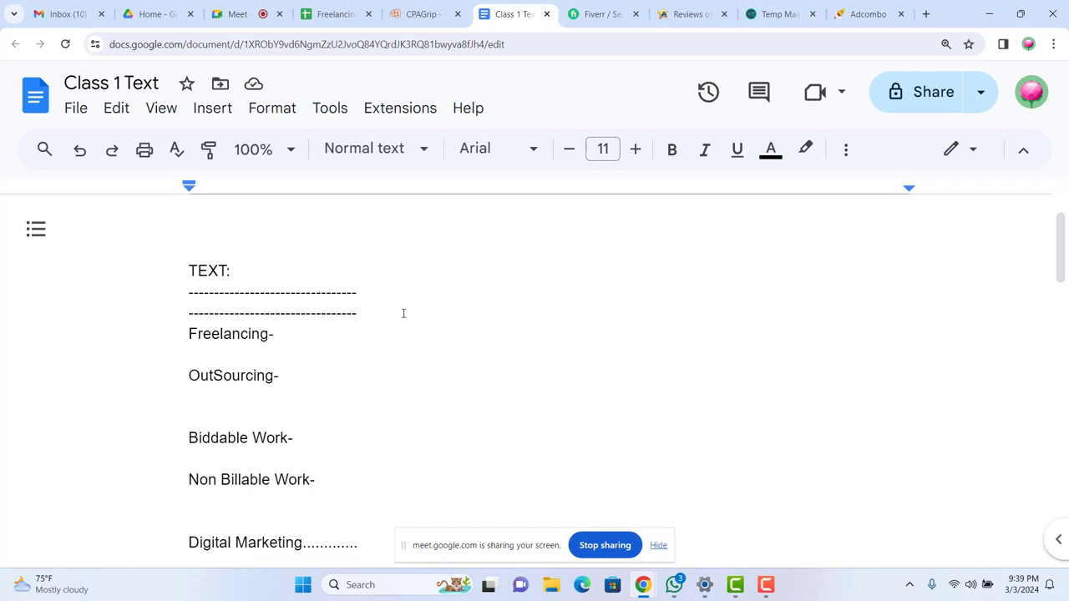
Switch to Google Drive, reload its home page and create a new blank Google Sheets spreadsheet
left_click(152, 15)
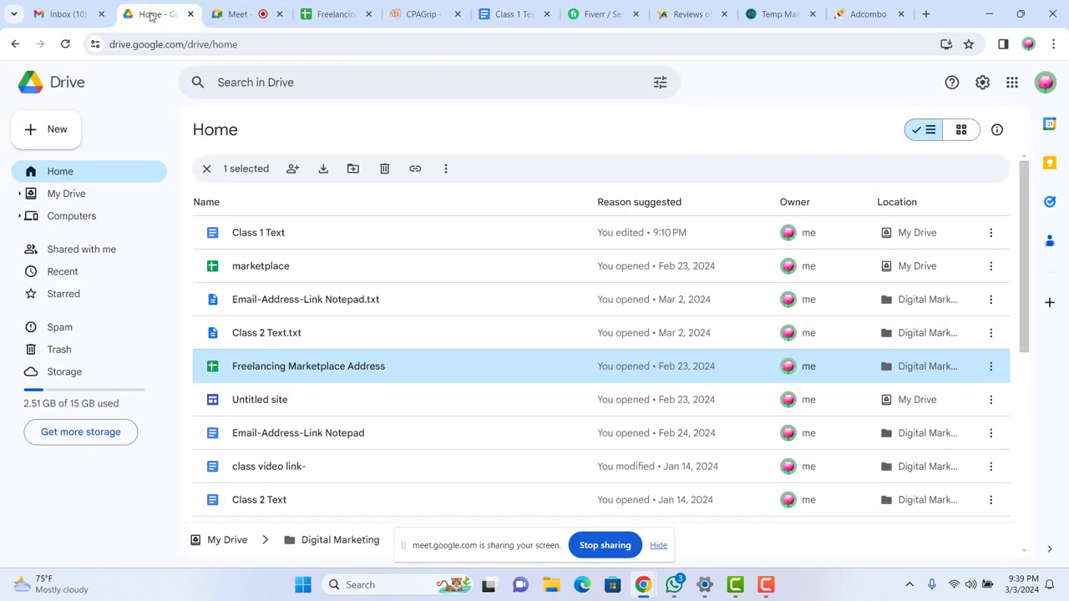
left_click(1012, 86)
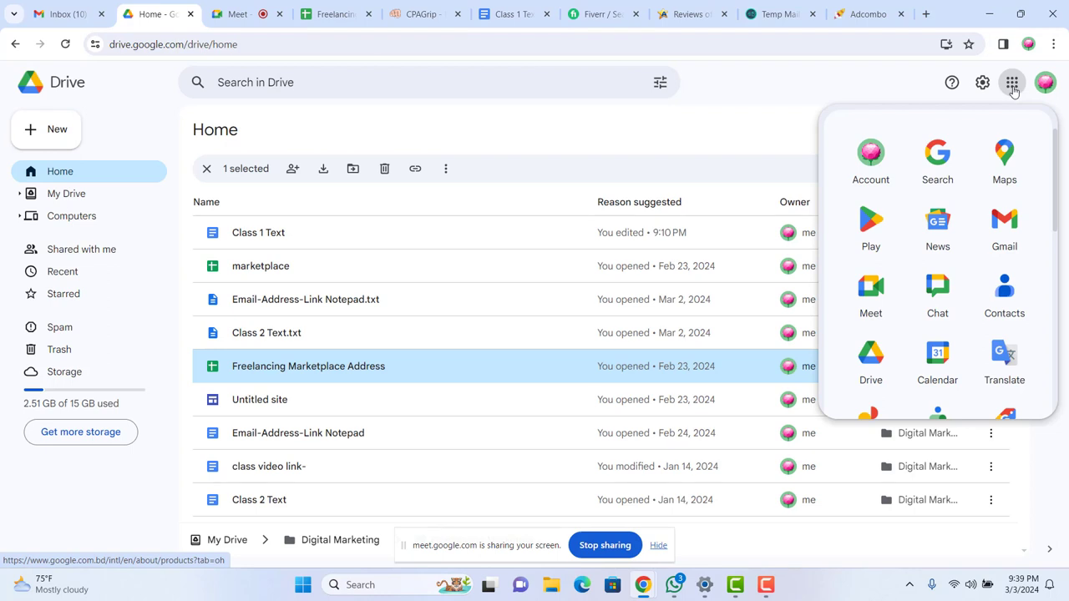
left_click(872, 365)
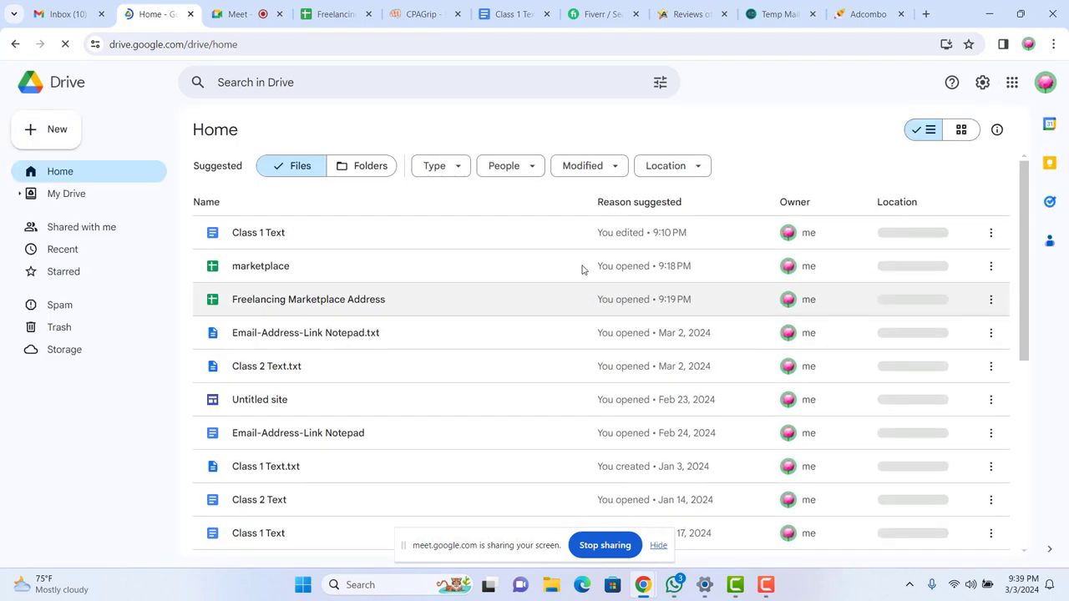
left_click(52, 127)
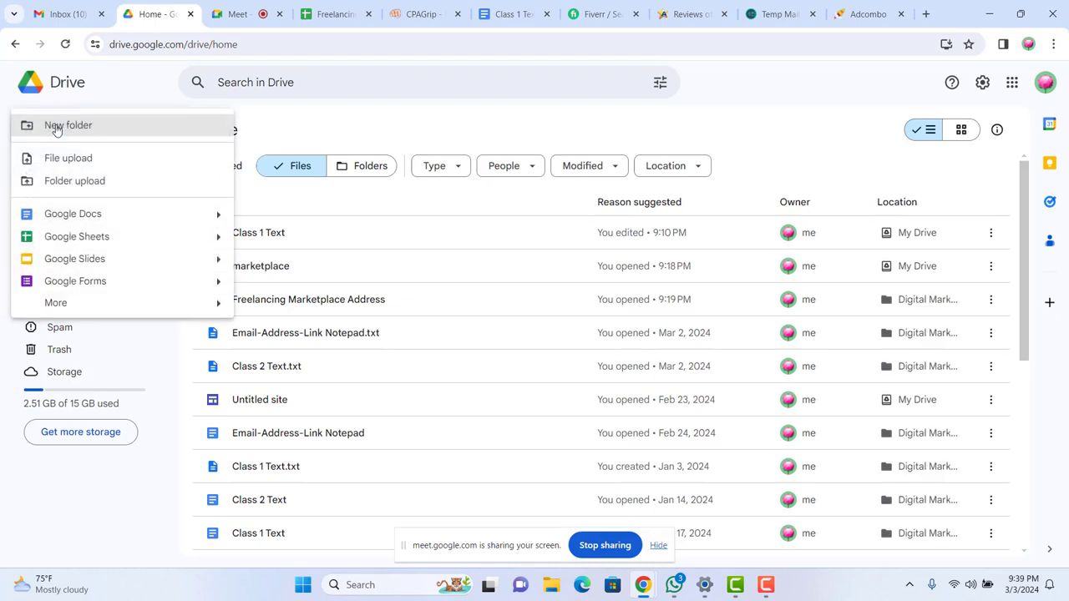
left_click(79, 238)
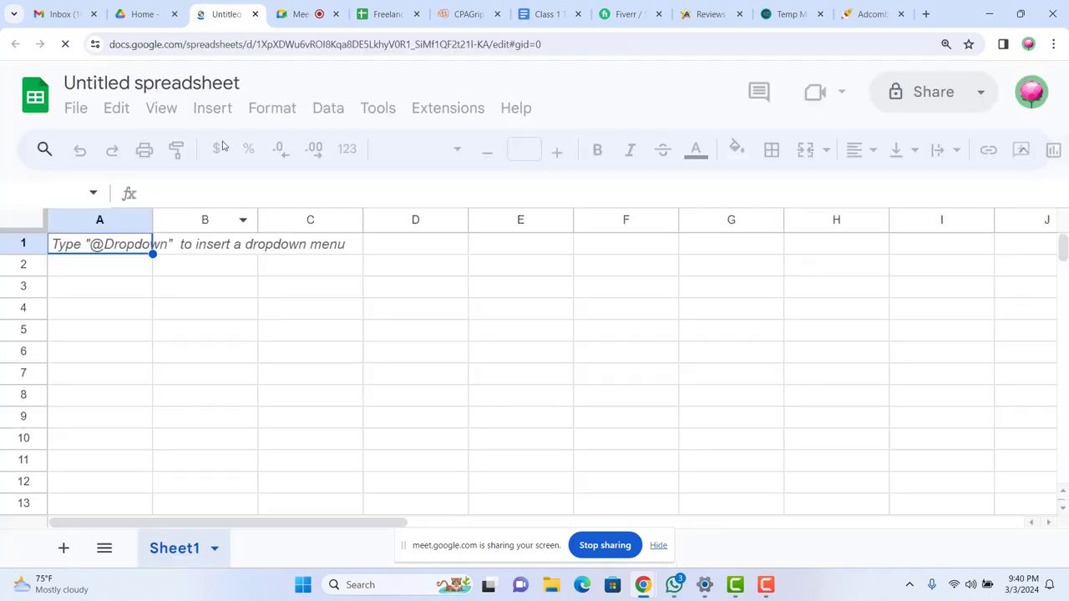
Rename the untitled spreadsheet as Market Place
left_click(169, 83)
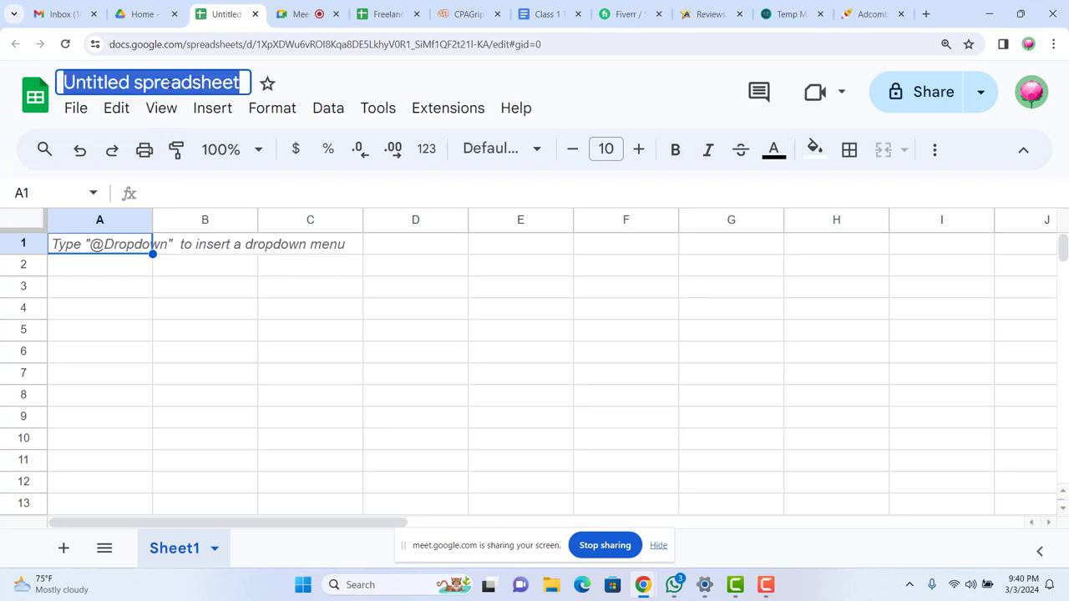
type("Ma")
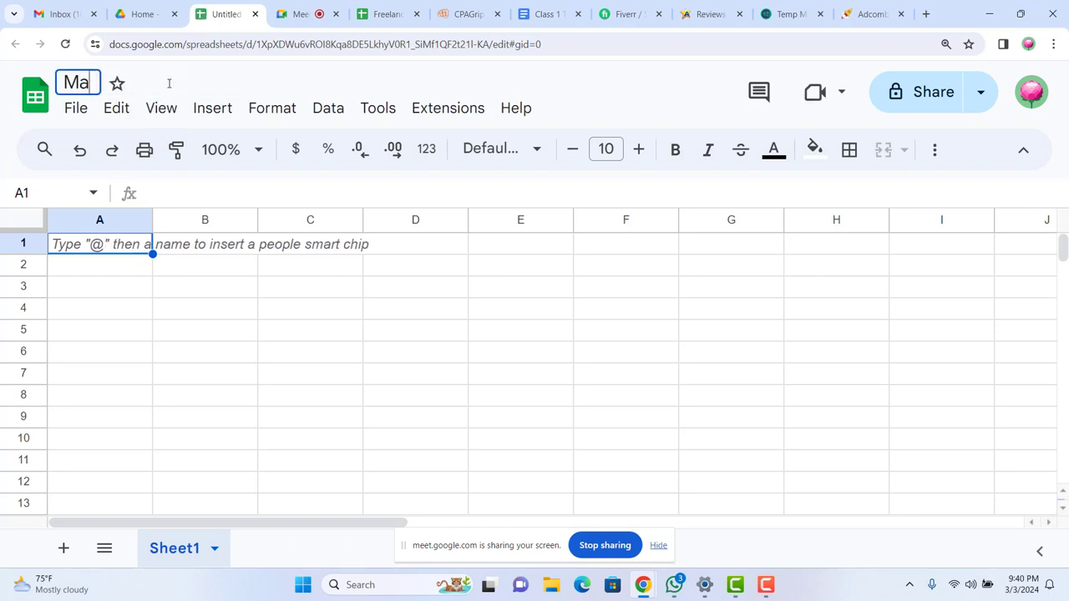
type("rket ")
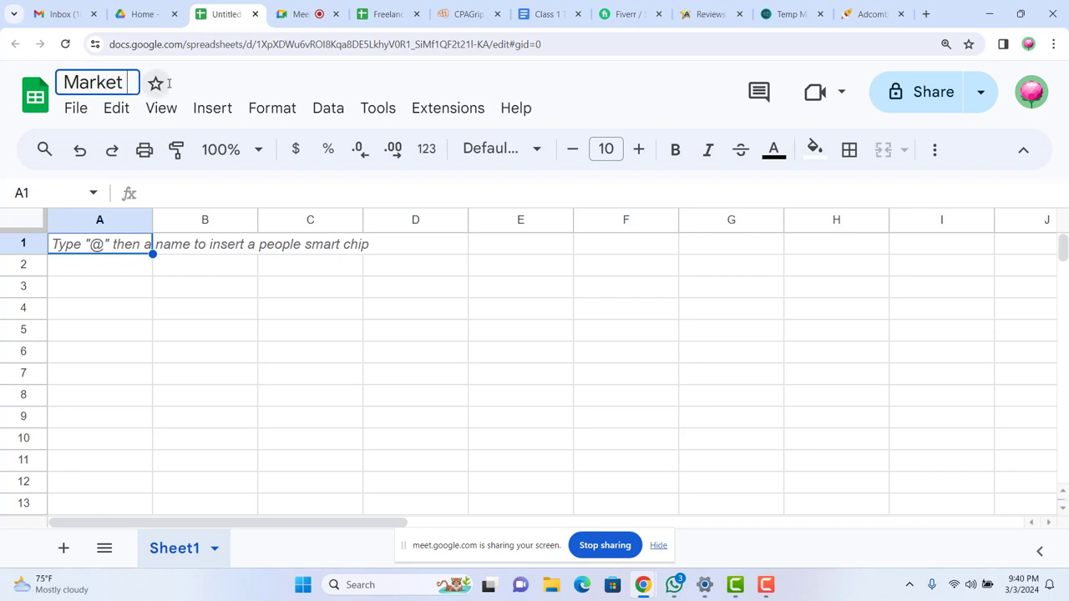
type("Place")
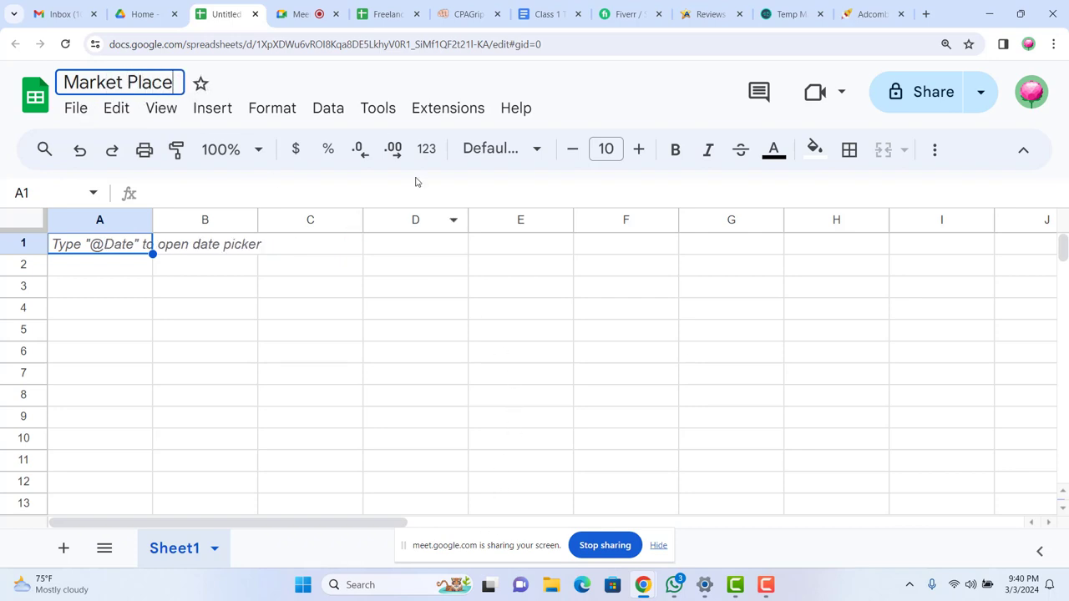
Switch to the Google Meet call, admit the waiting participant and return to the Market Place spreadsheet
left_click(302, 14)
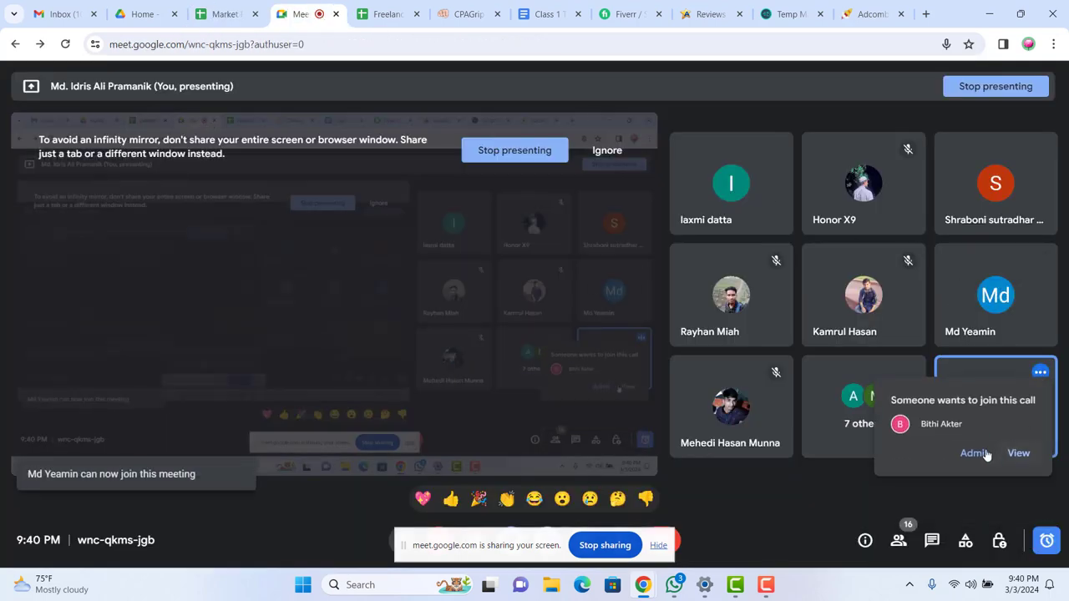
left_click(974, 454)
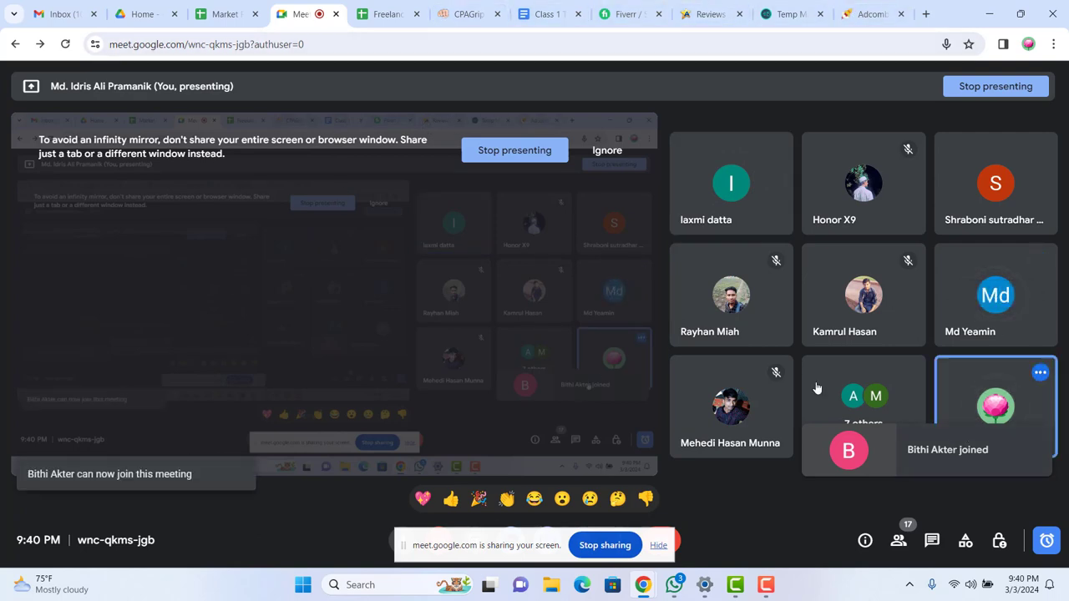
left_click(224, 14)
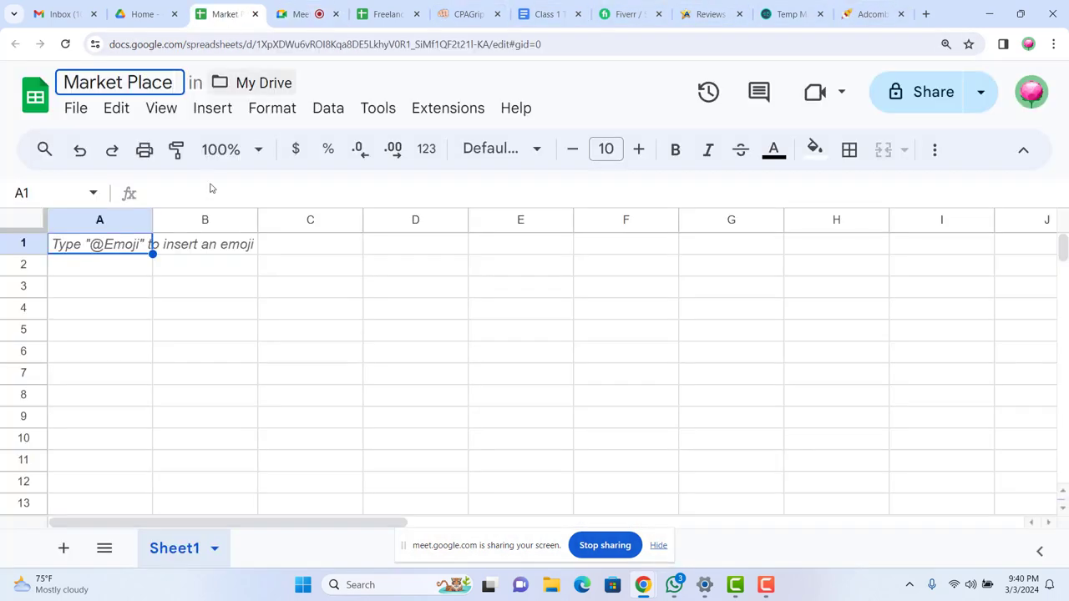
Enter the heading "URL (Market Place)" in cell A1 and widen column A to fit it
left_click_drag(222, 246, 221, 270)
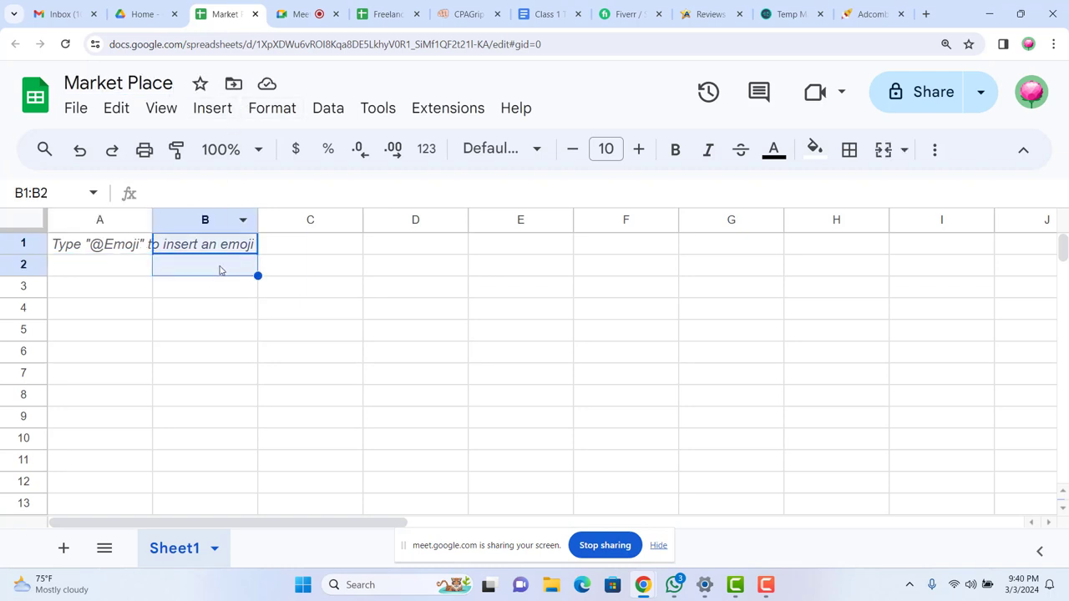
left_click(75, 242)
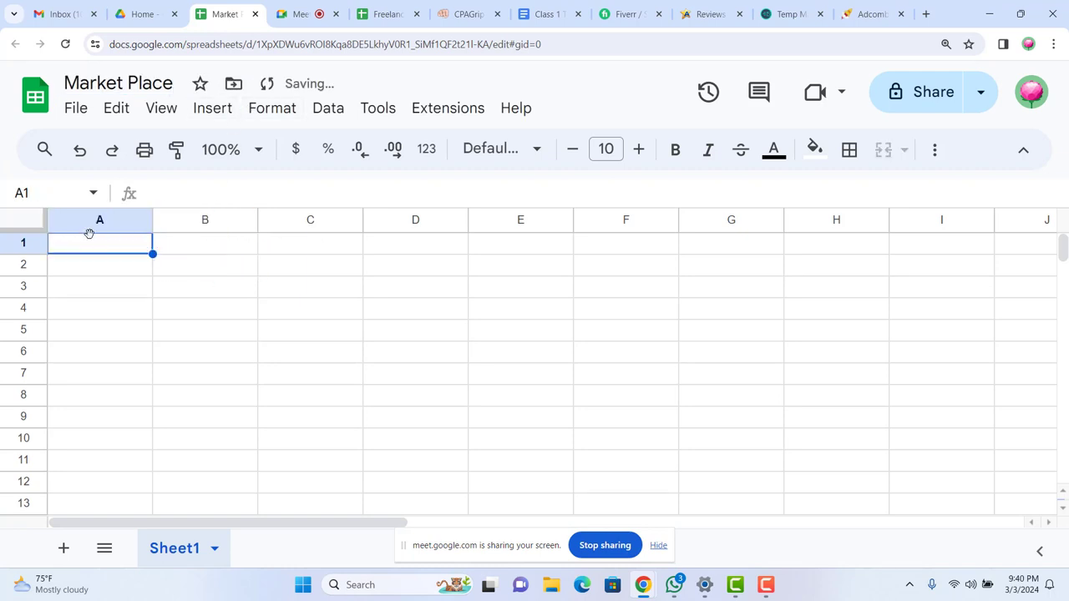
left_click(198, 248)
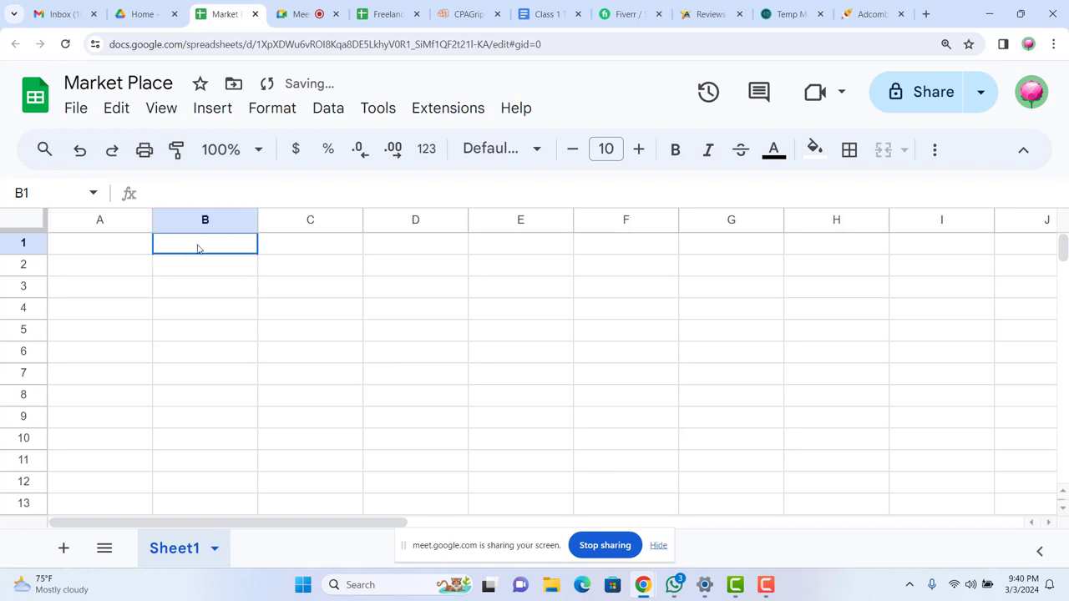
left_click(107, 249)
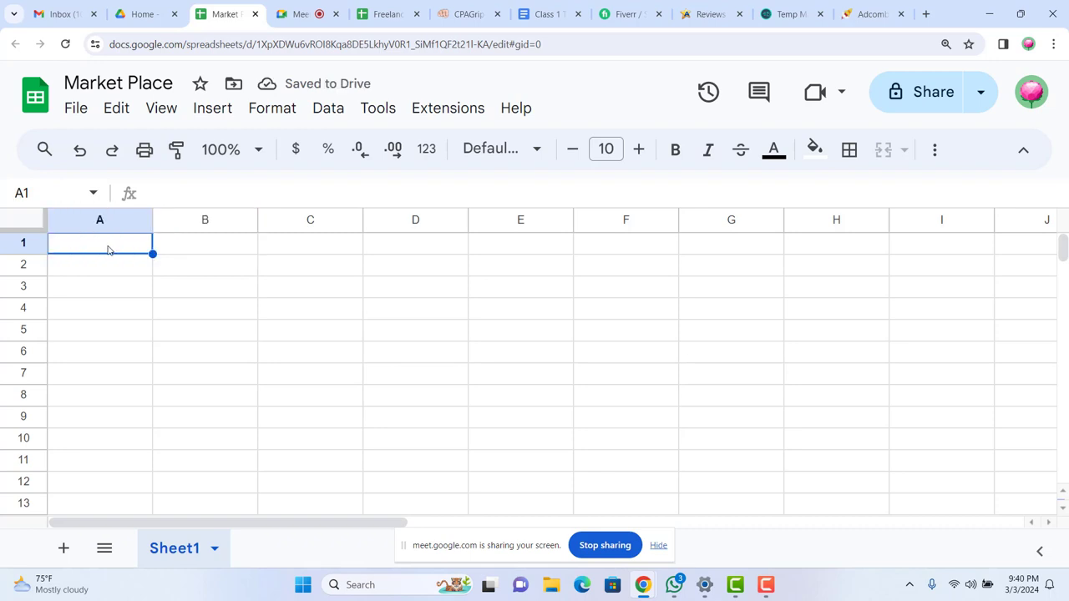
type("URL (")
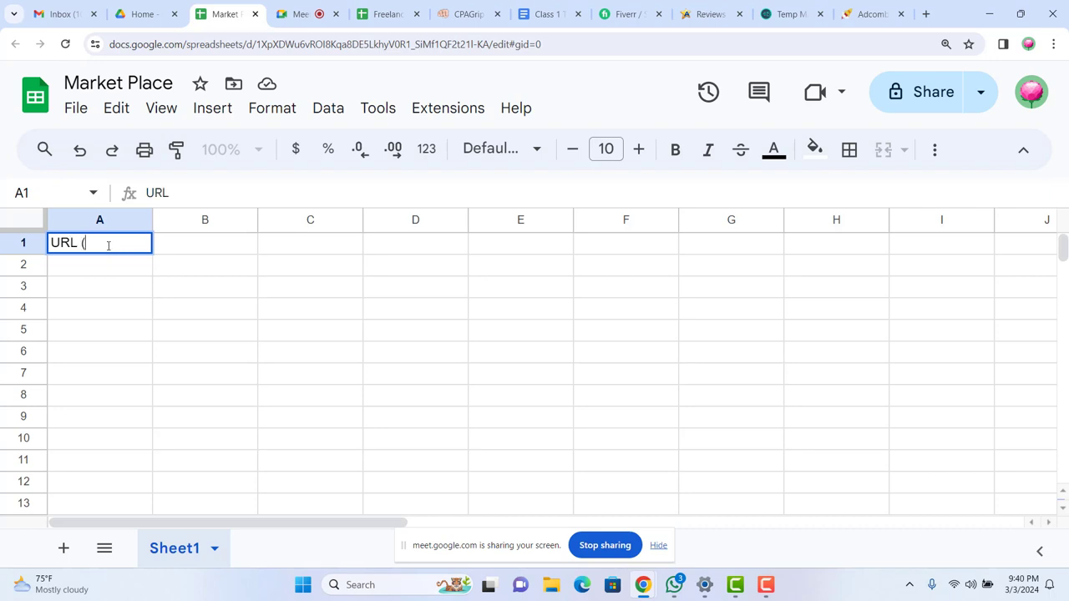
type("Market Pla")
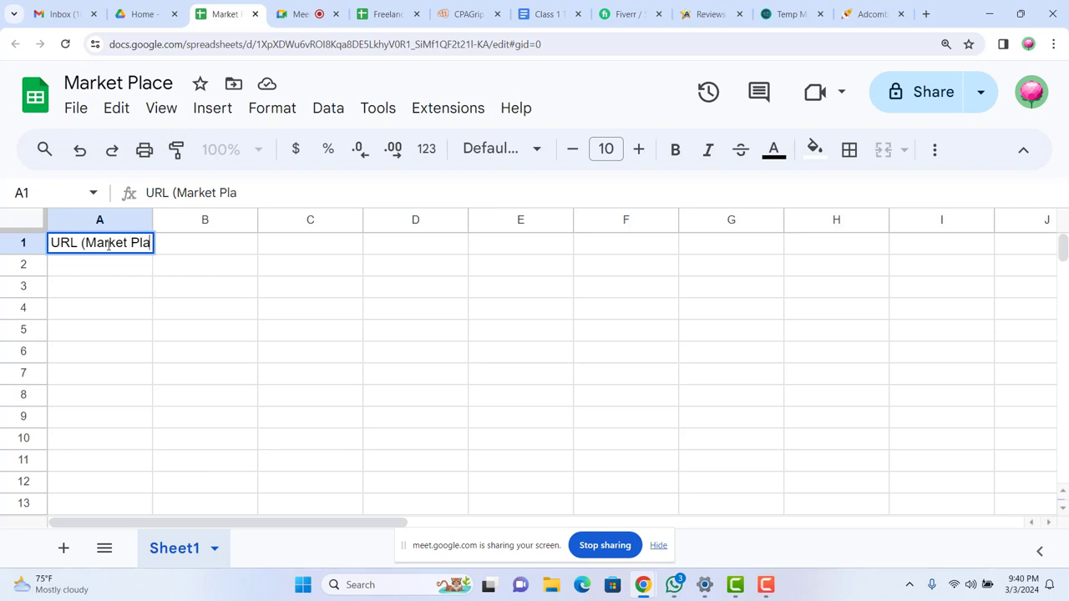
type("ce)")
left_click(163, 287)
left_click_drag(152, 220, 212, 220)
Enter the heading "Email Address" in cell B1 and widen column B
left_click(259, 253)
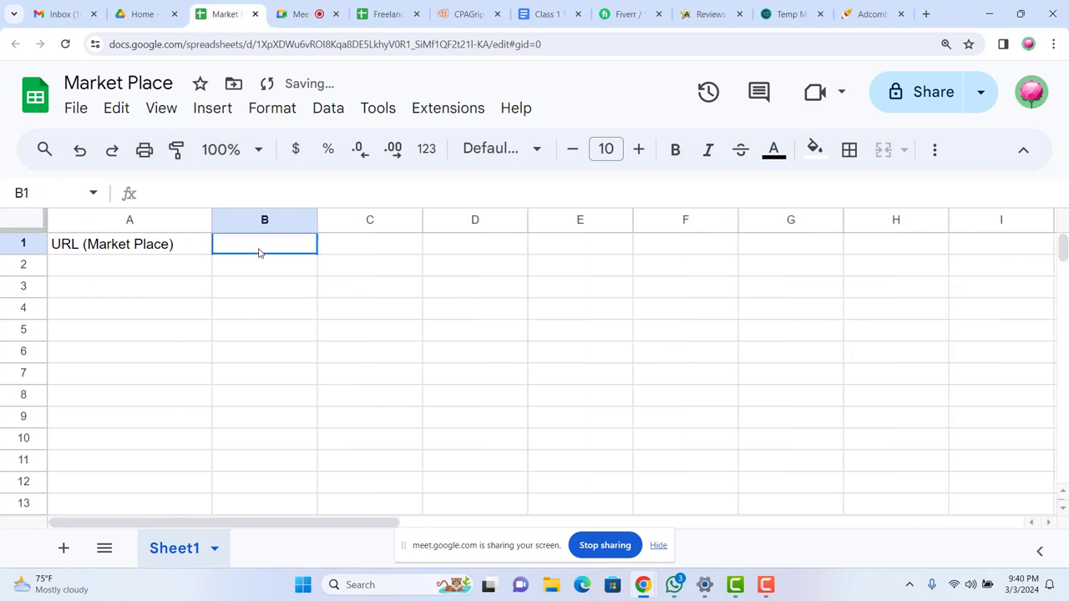
type("Em")
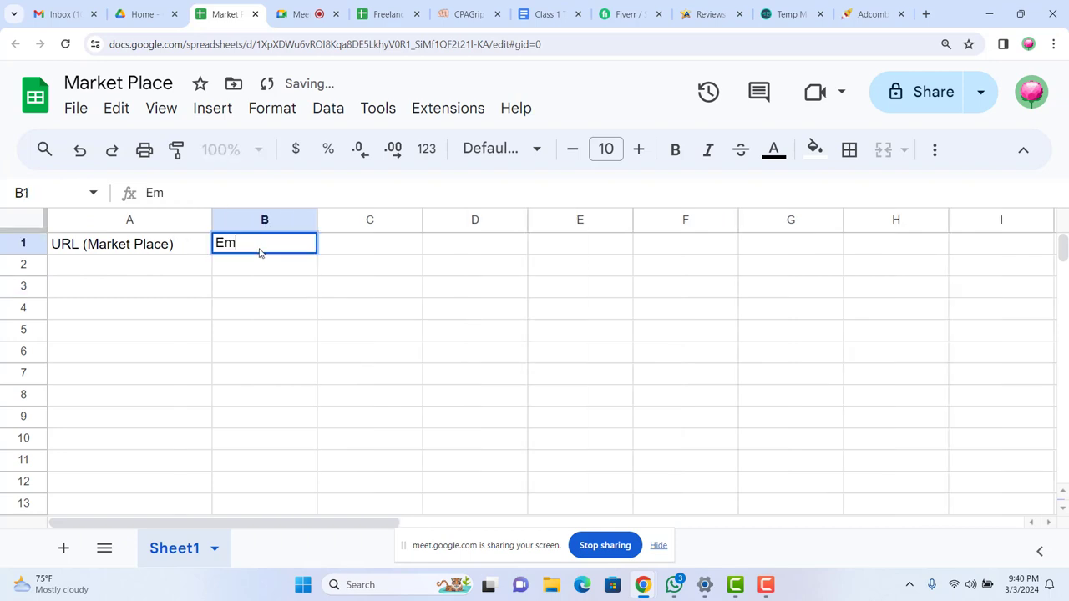
type("ail ")
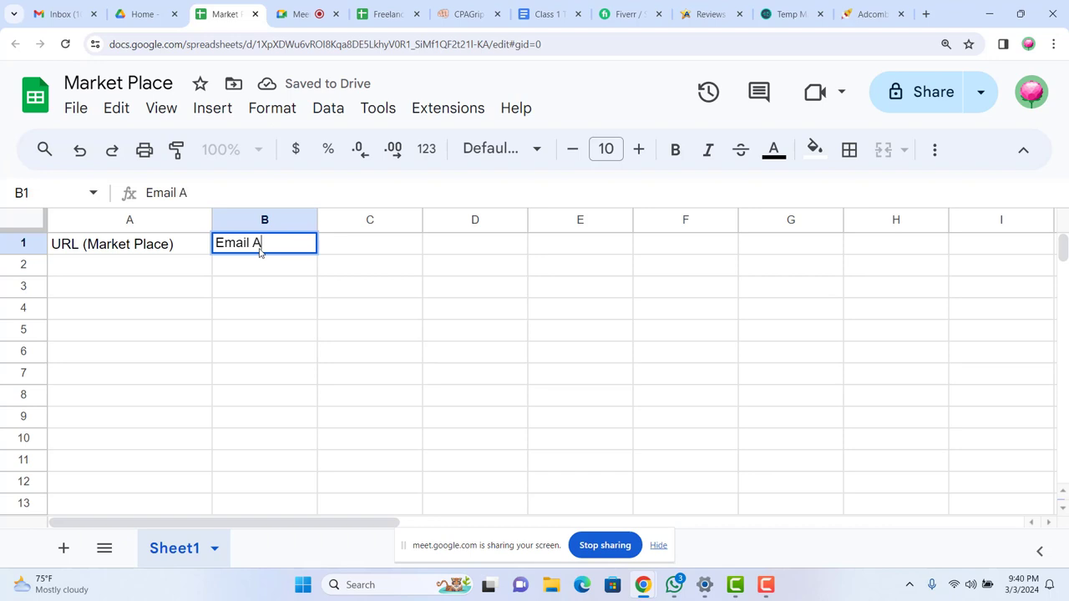
type("Address")
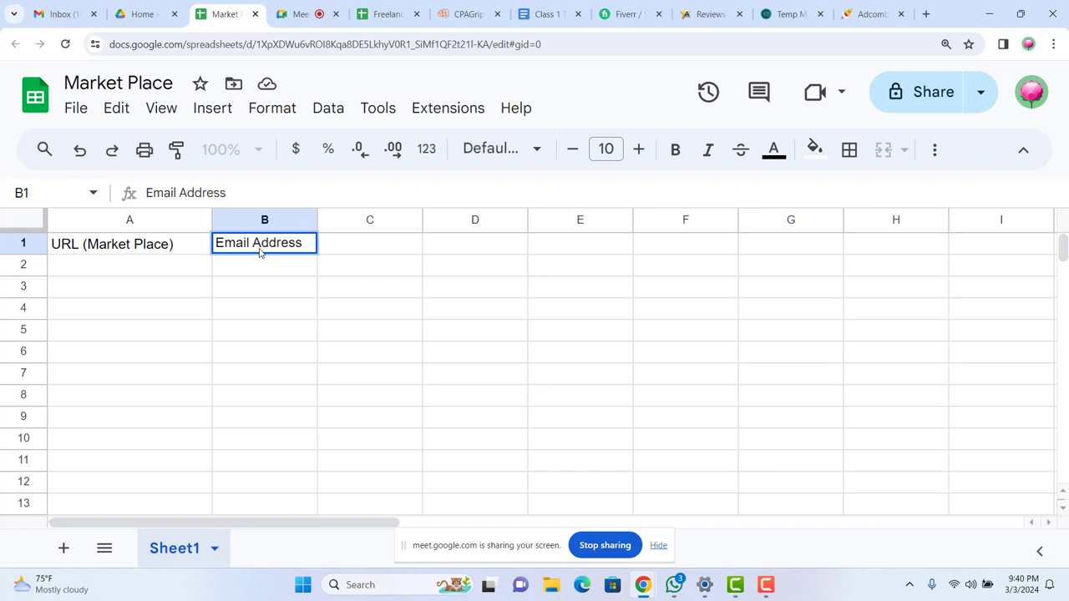
left_click_drag(316, 218, 382, 219)
Let the next waiting participant into the Google Meet call and go back to the Market Place spreadsheet
left_click(301, 13)
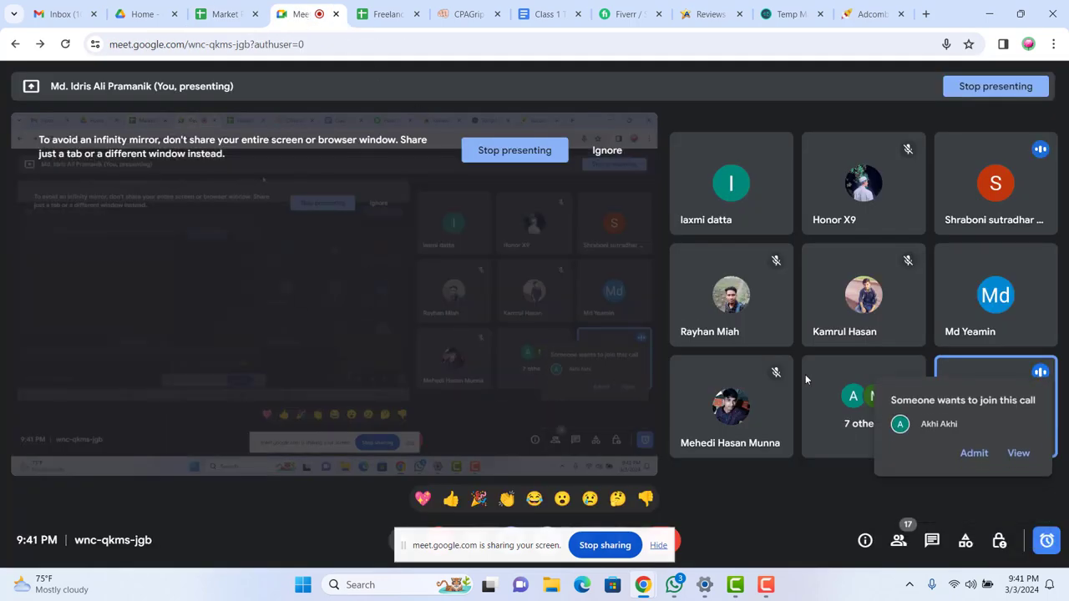
left_click(973, 452)
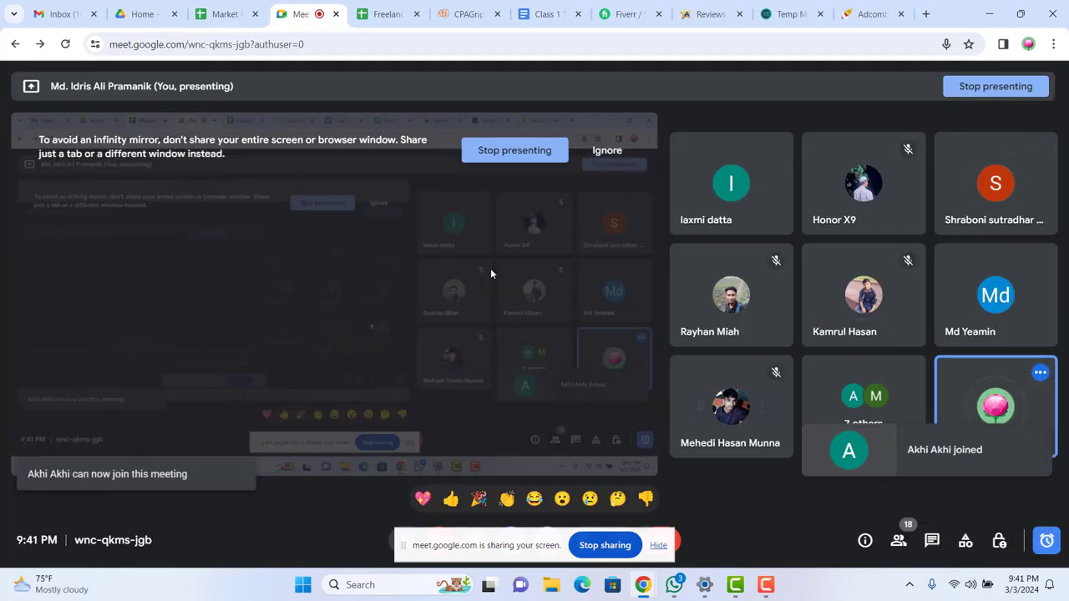
left_click(226, 14)
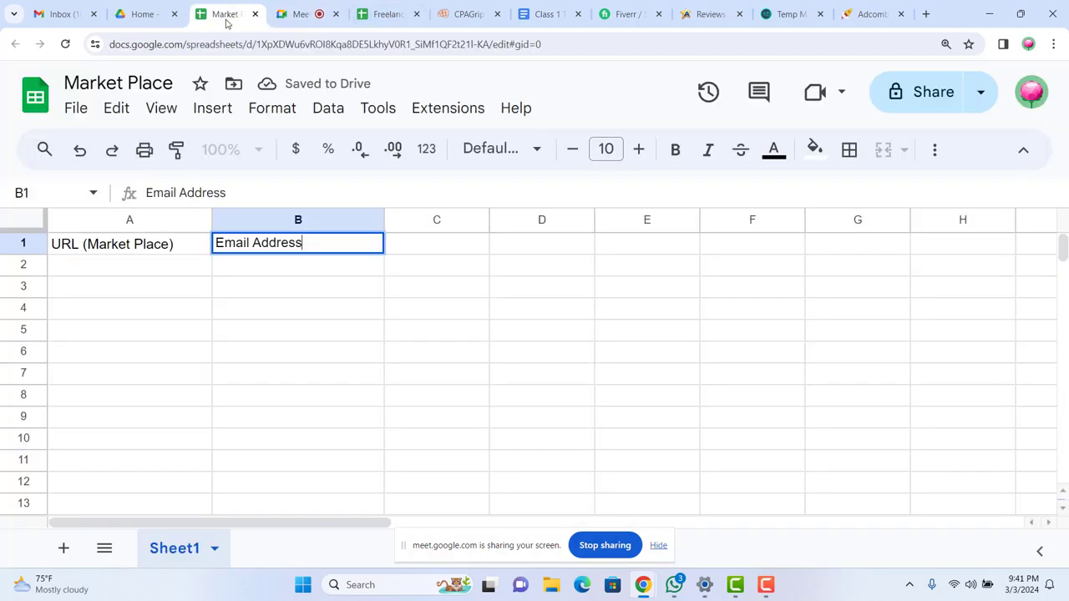
Enter the heading "Password" in cell C1 and widen column C slightly
left_click(445, 247)
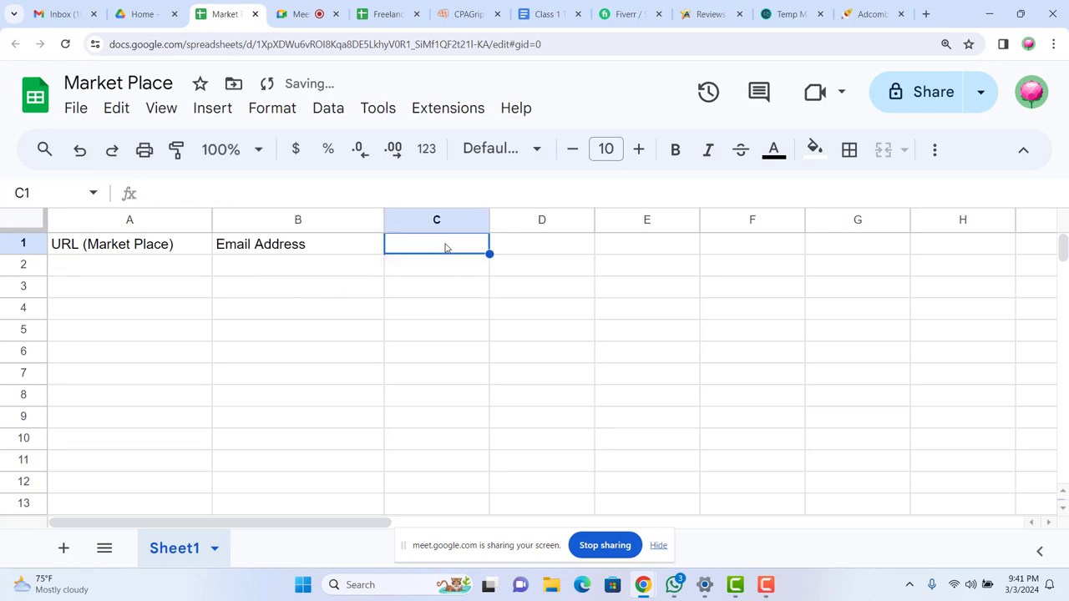
type("Pass")
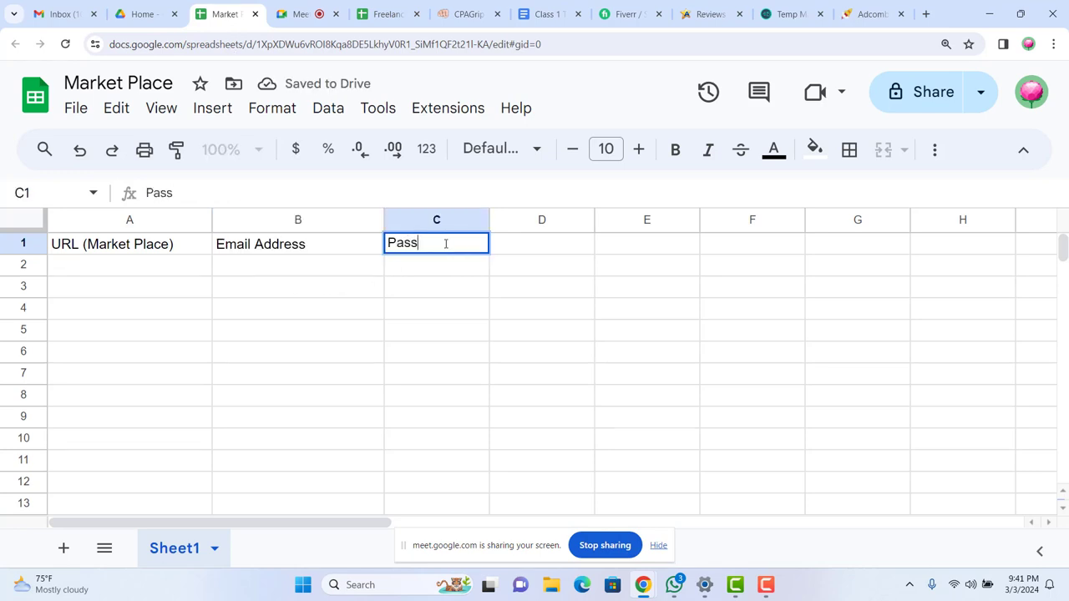
type("word")
left_click(406, 337)
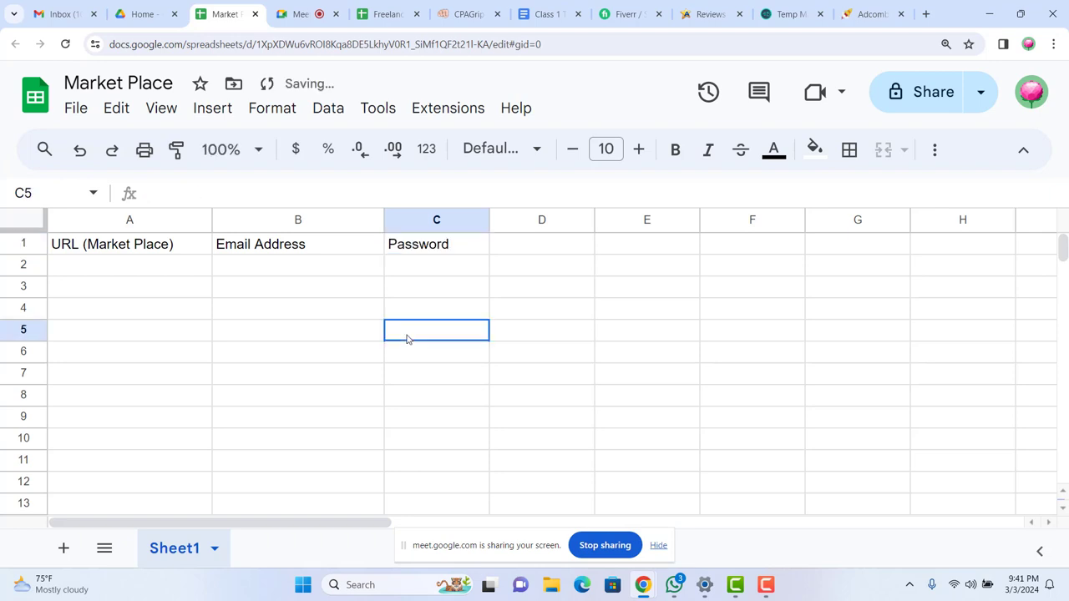
left_click_drag(486, 218, 505, 219)
Enter the heading "Skypee Address" in cell D1 and widen column D to about twice its width
left_click(505, 249)
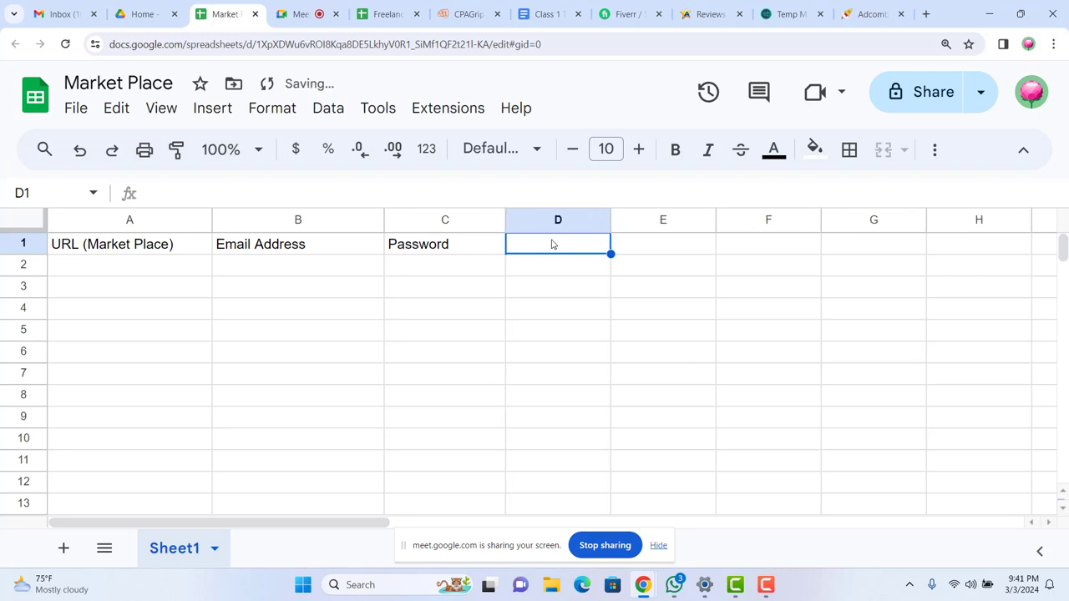
type("Sky")
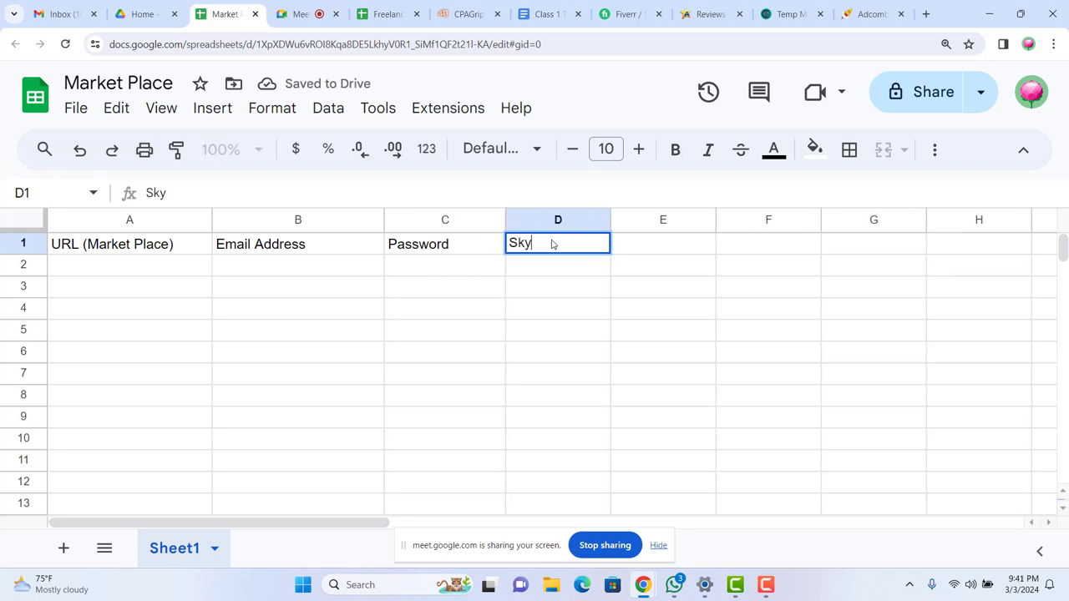
type("pee")
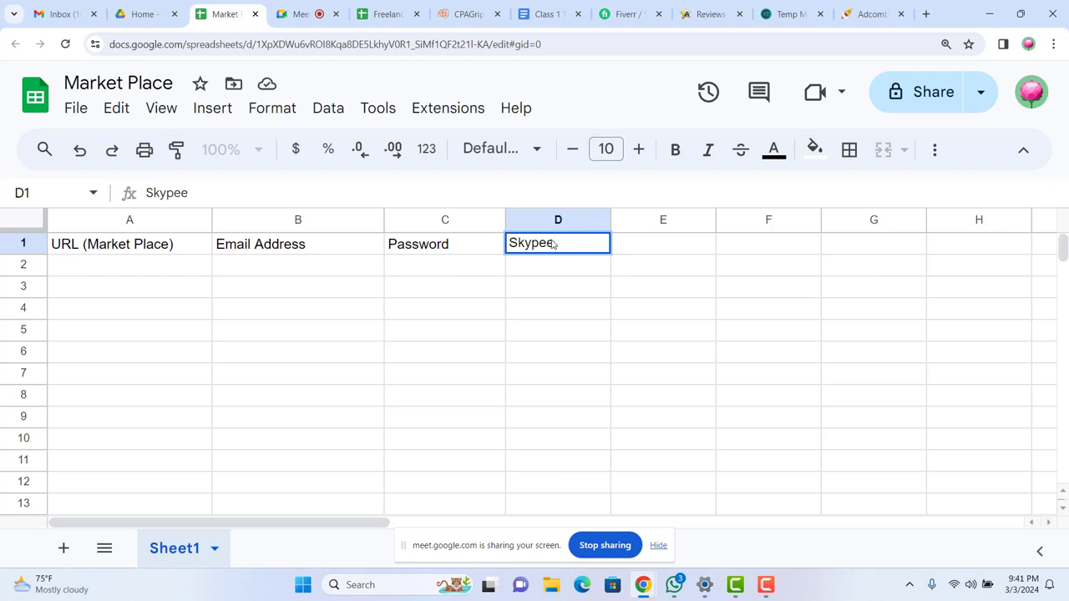
type(" Address")
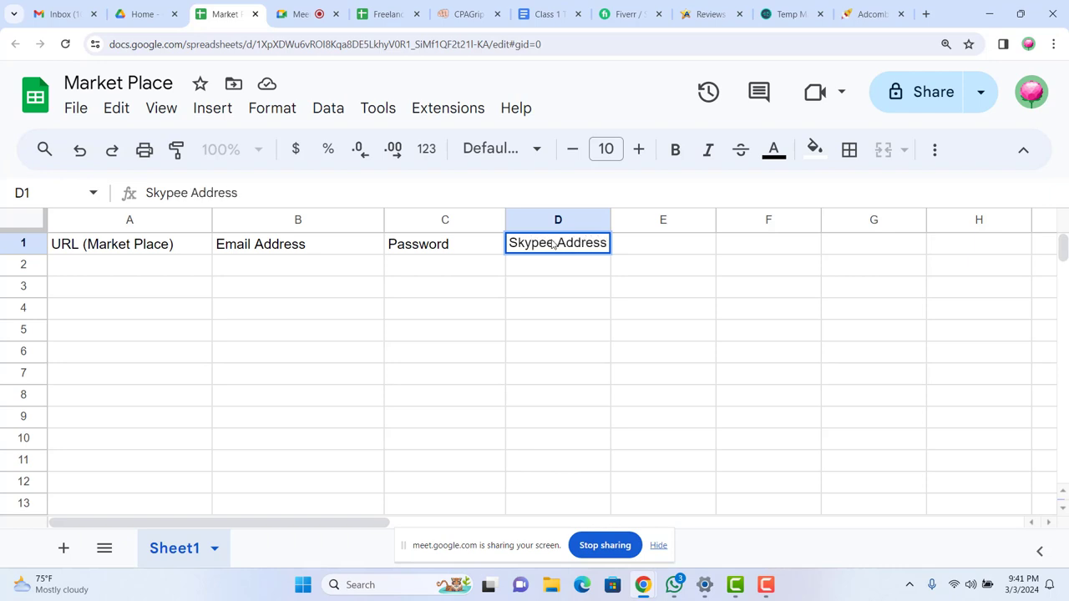
left_click_drag(559, 285, 565, 304)
left_click_drag(610, 219, 718, 219)
Apply borders to all cells in the range A1:D12
left_click_drag(94, 247, 661, 482)
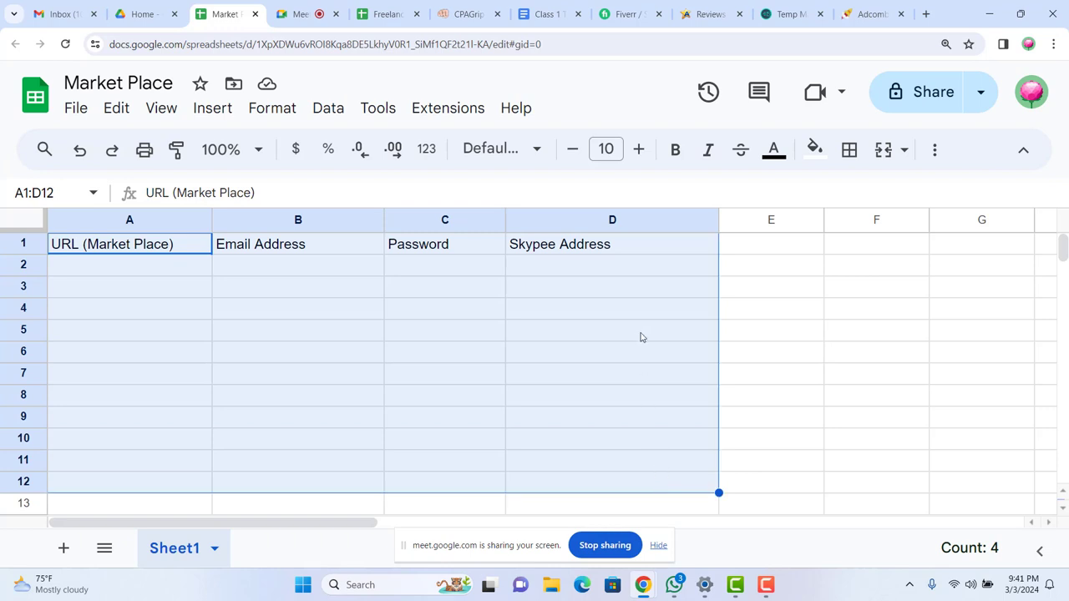
left_click(850, 150)
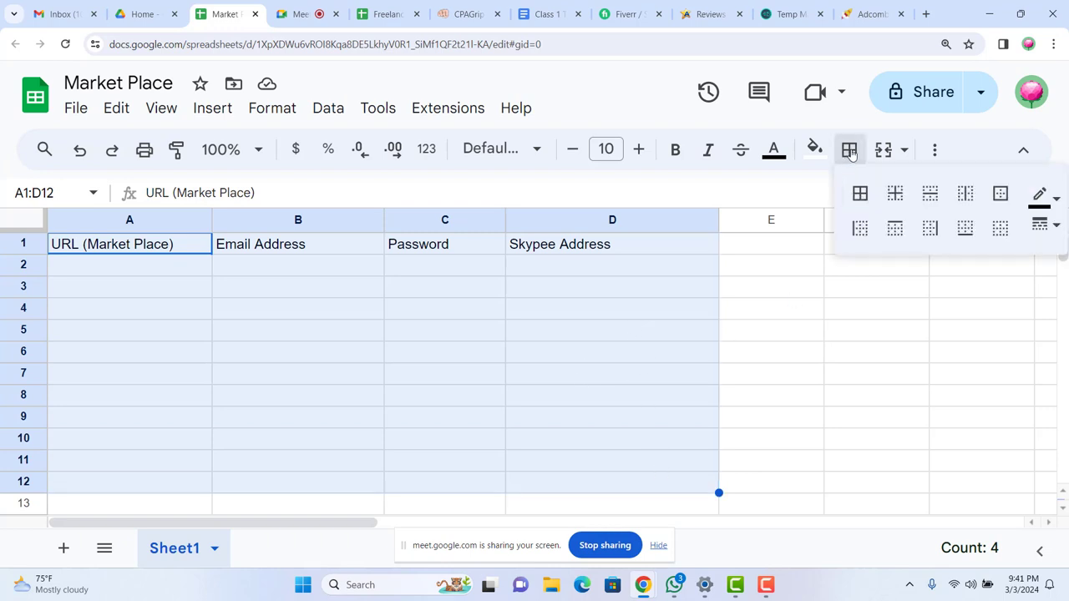
left_click(860, 198)
left_click(592, 336)
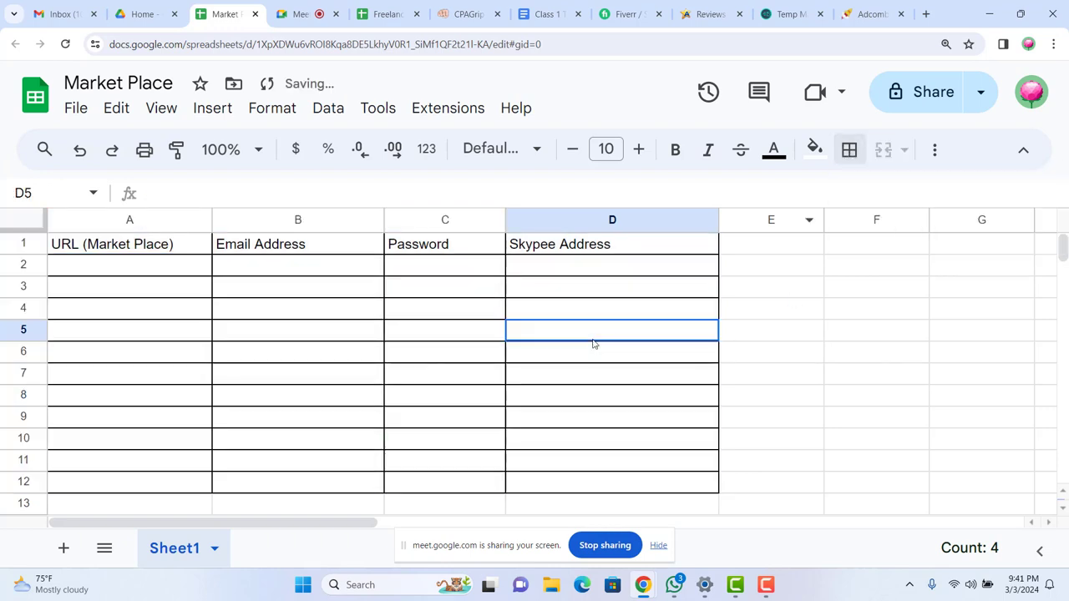
Center the headings in A1:D1 horizontally and make them bold
left_click_drag(95, 245, 625, 248)
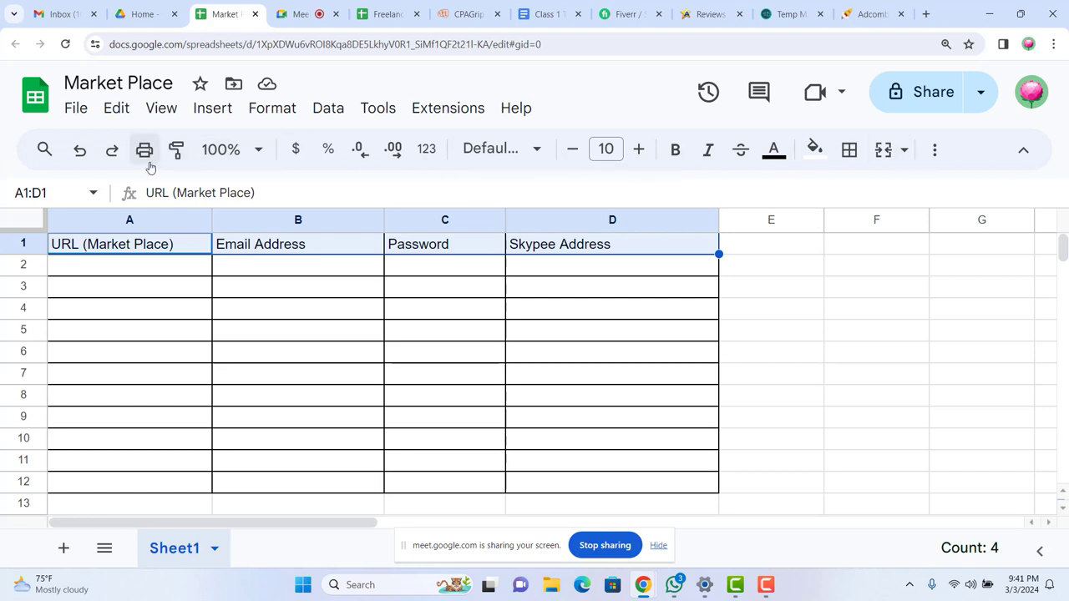
left_click(537, 155)
left_click(537, 152)
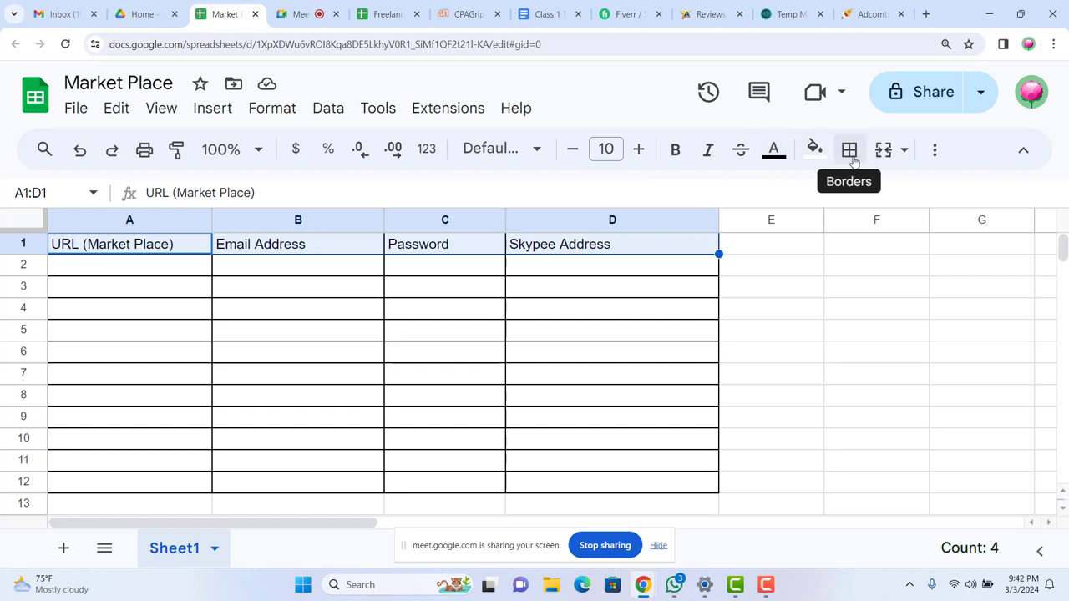
left_click(900, 156)
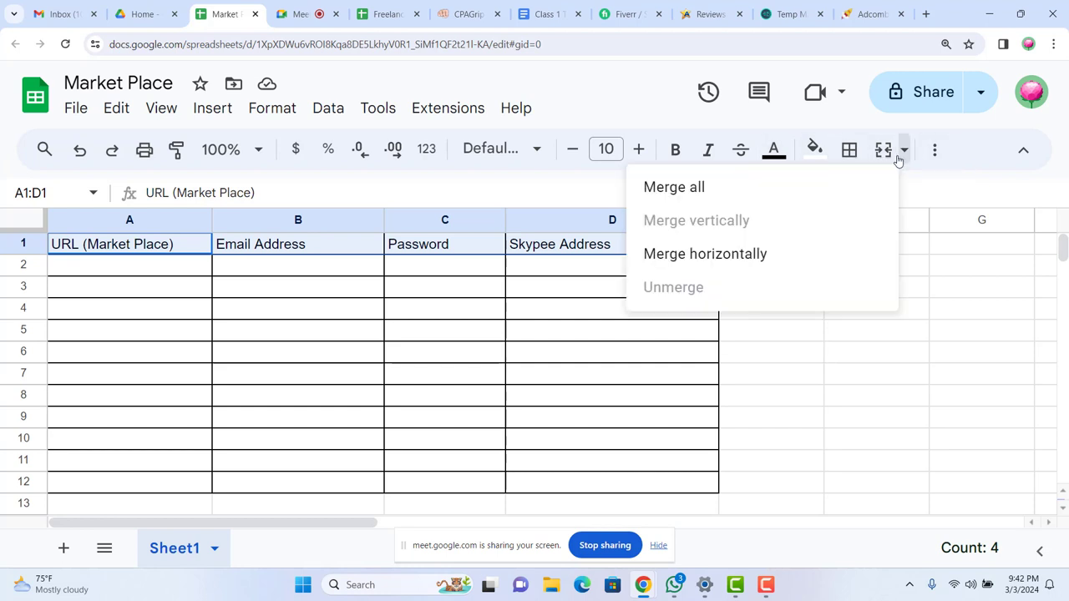
left_click(923, 157)
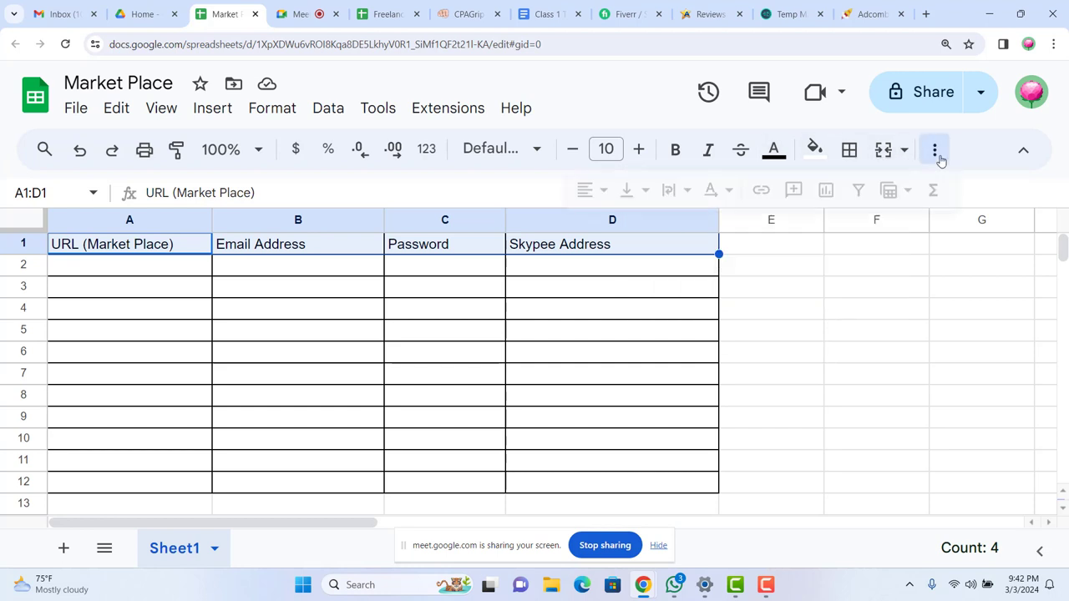
left_click(935, 151)
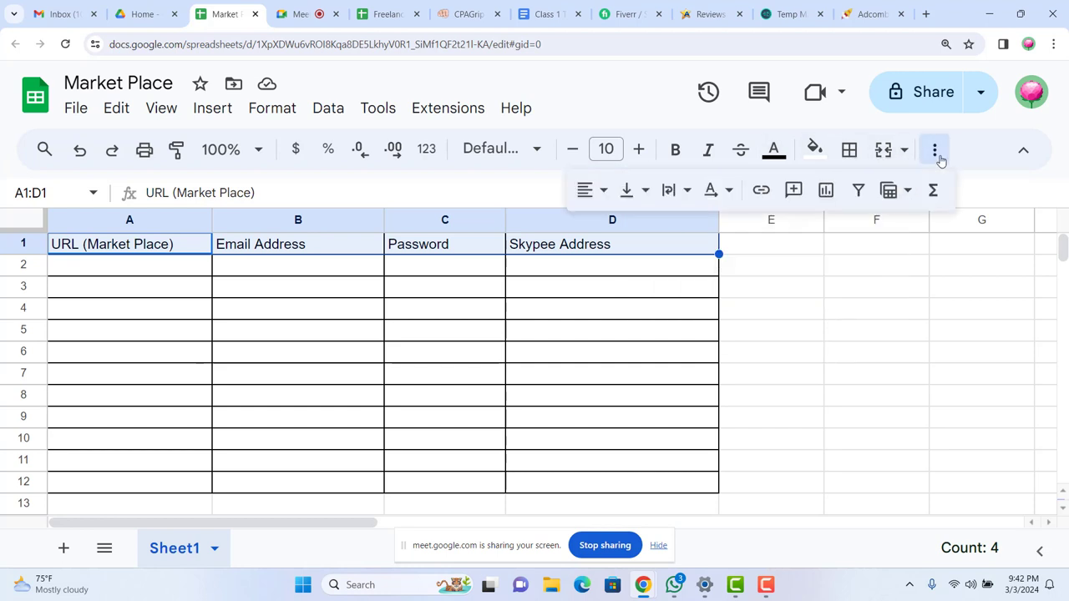
left_click(604, 193)
left_click(623, 228)
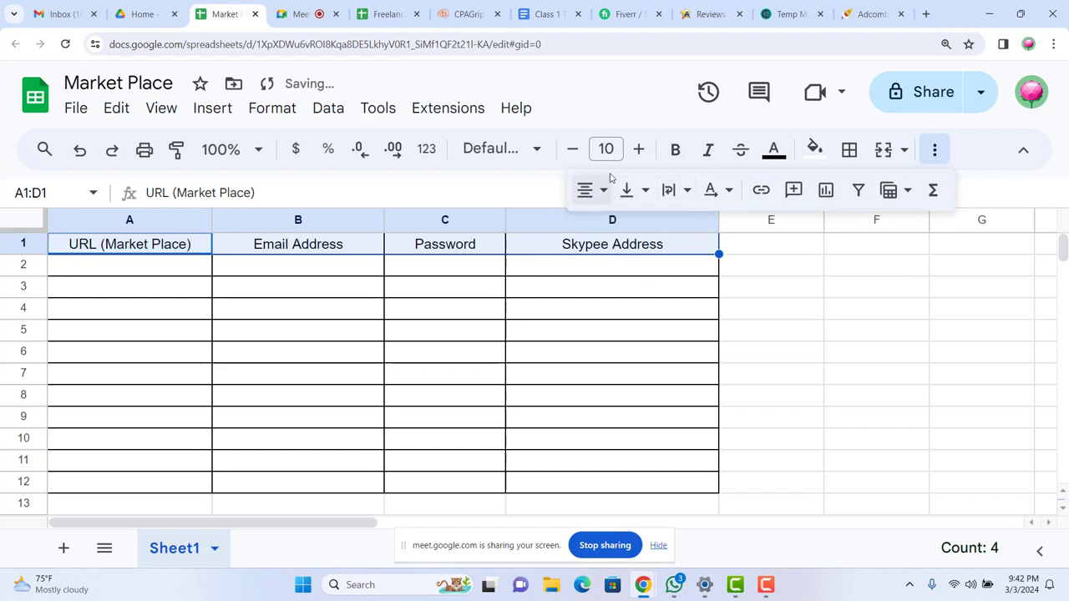
left_click(674, 150)
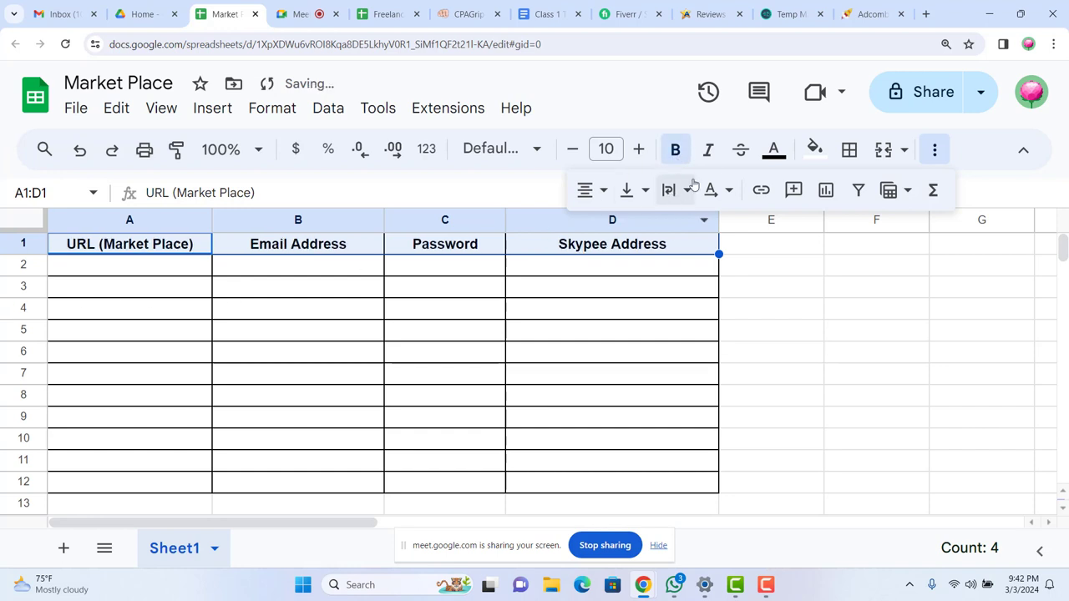
Fill the heading cells A1:D1 with cyan
left_click(814, 151)
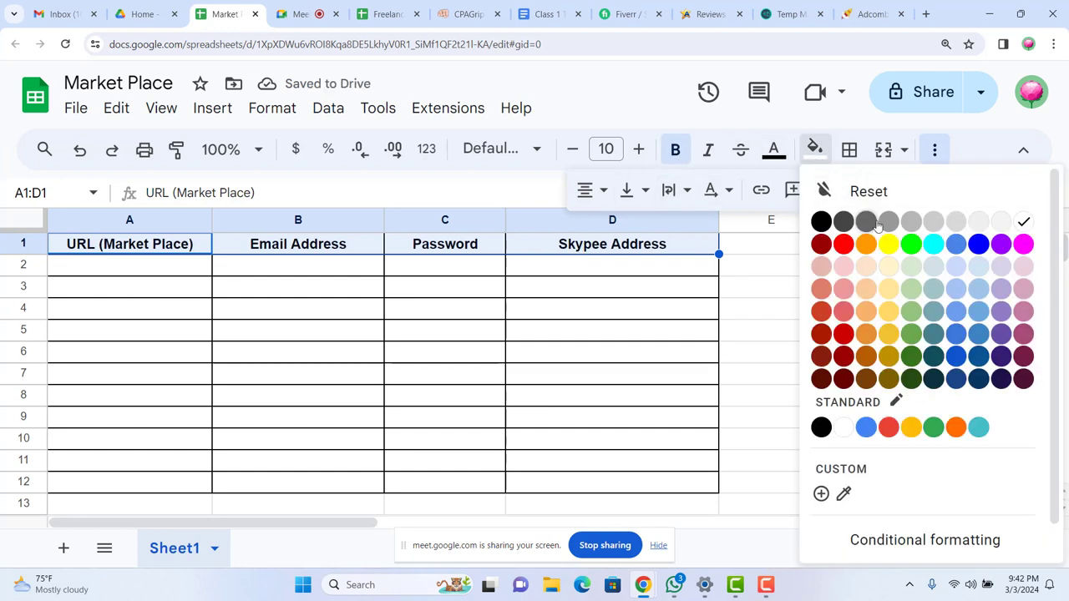
left_click(933, 244)
left_click(637, 351)
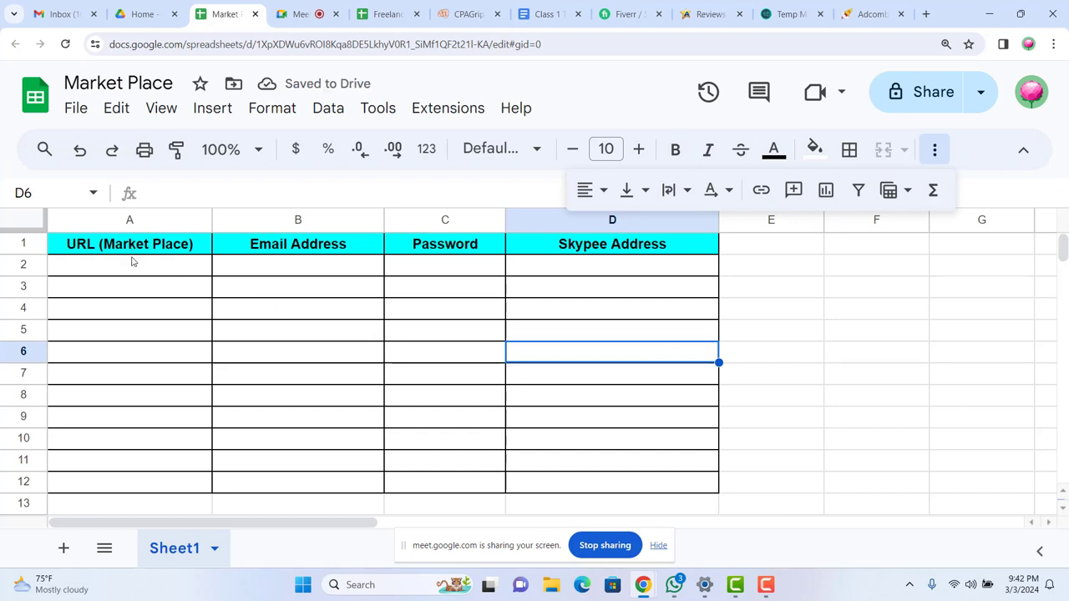
left_click_drag(131, 262, 159, 432)
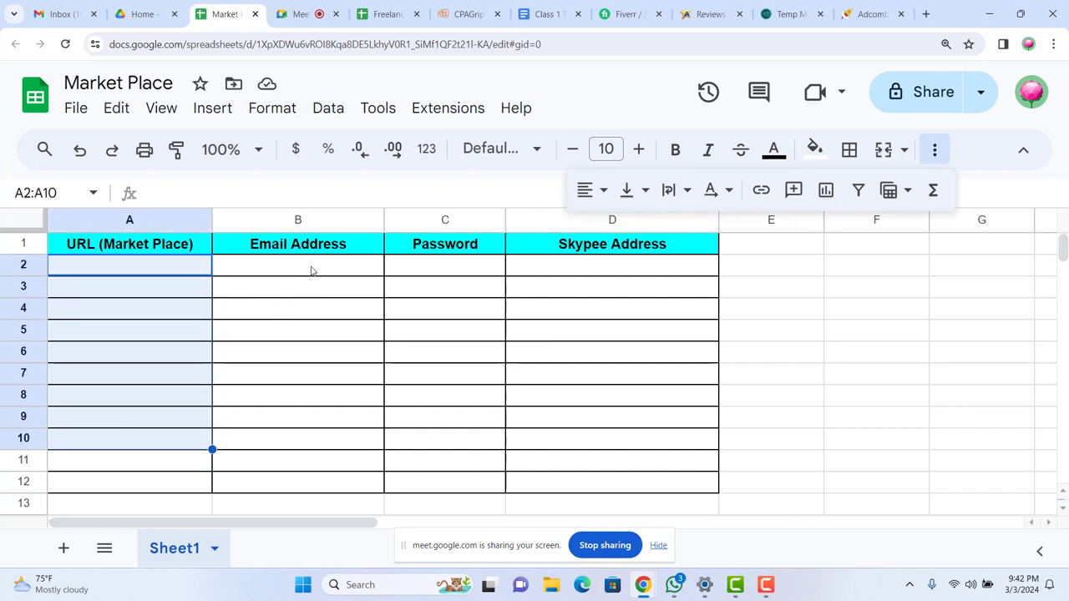
left_click_drag(312, 244, 326, 437)
left_click(452, 329)
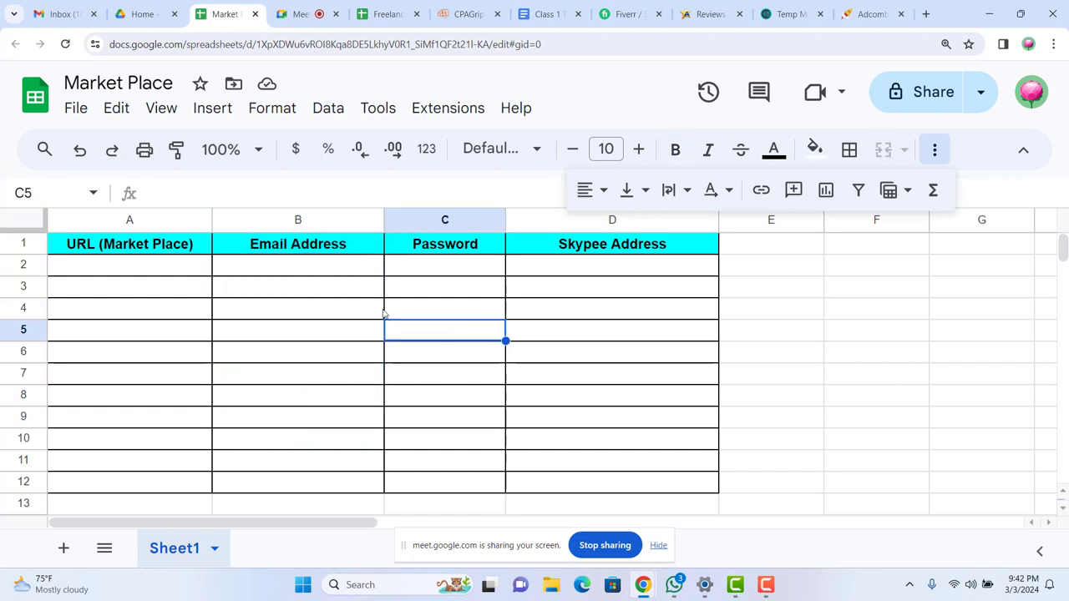
left_click(307, 273)
left_click(470, 267)
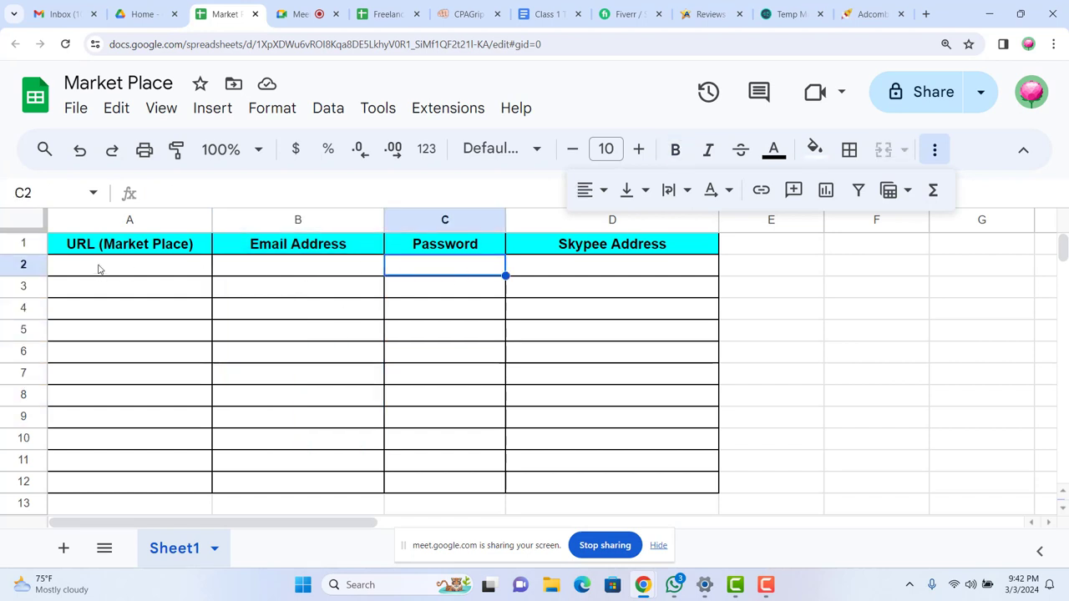
left_click_drag(98, 268, 96, 470)
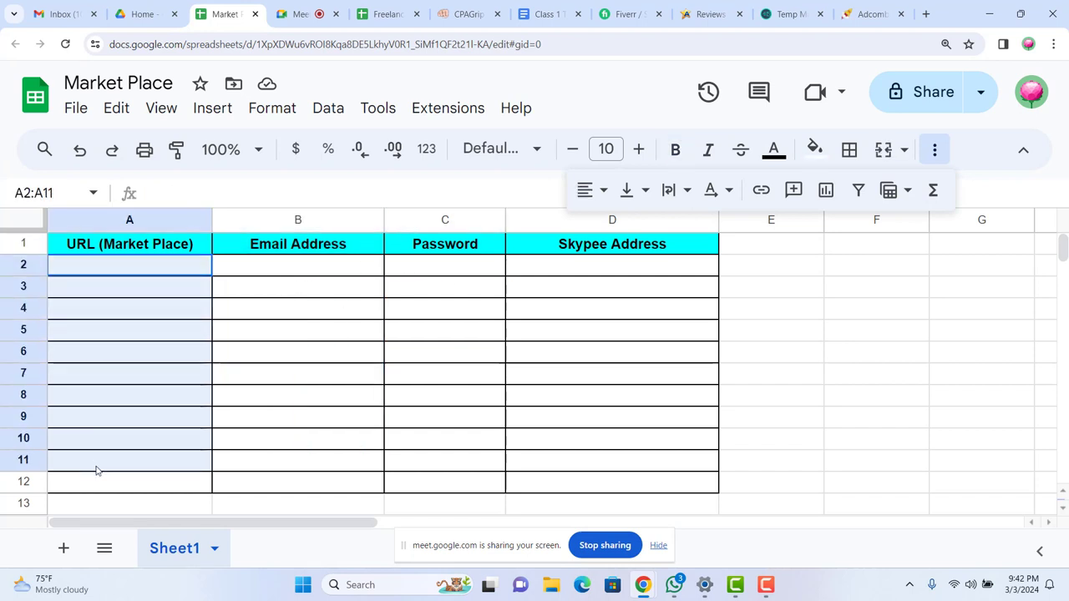
left_click(245, 373)
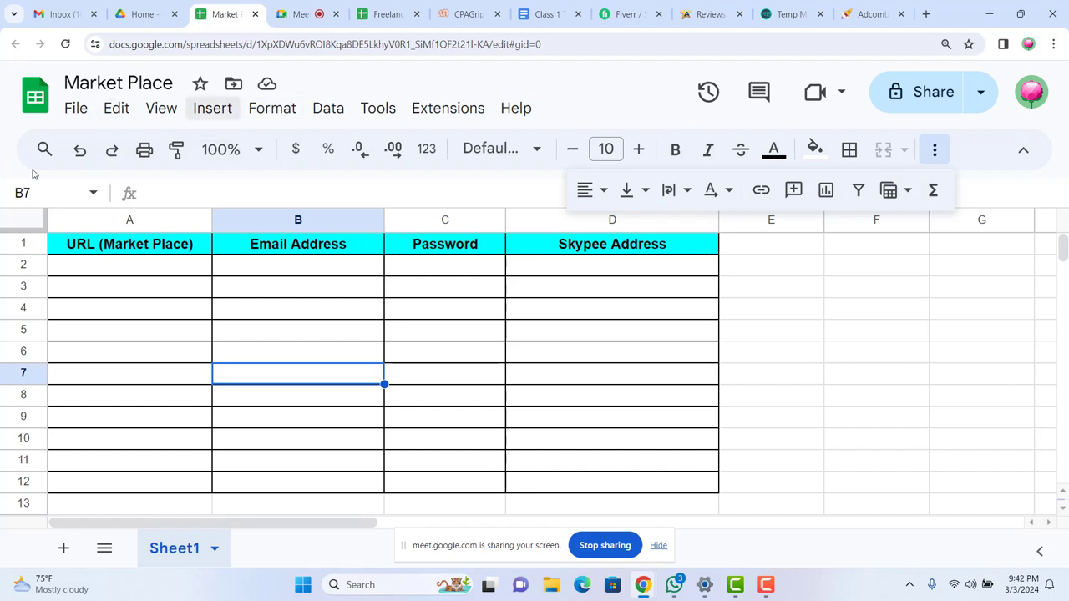
Close the Market Place spreadsheet and, in Google Drive, set the marketplace file's general access to Anyone with the link
left_click(255, 14)
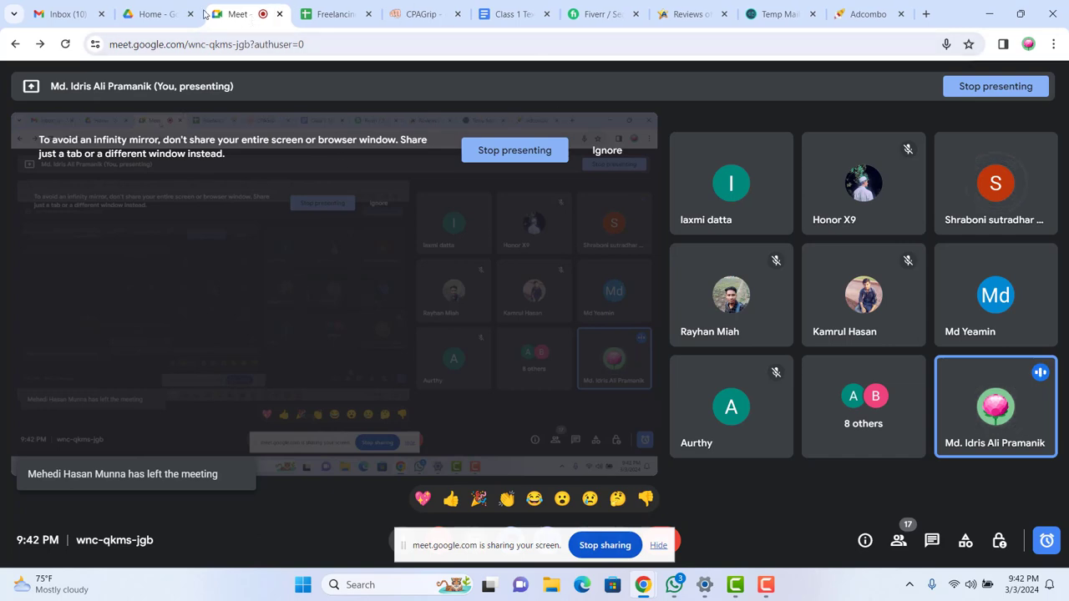
left_click(155, 14)
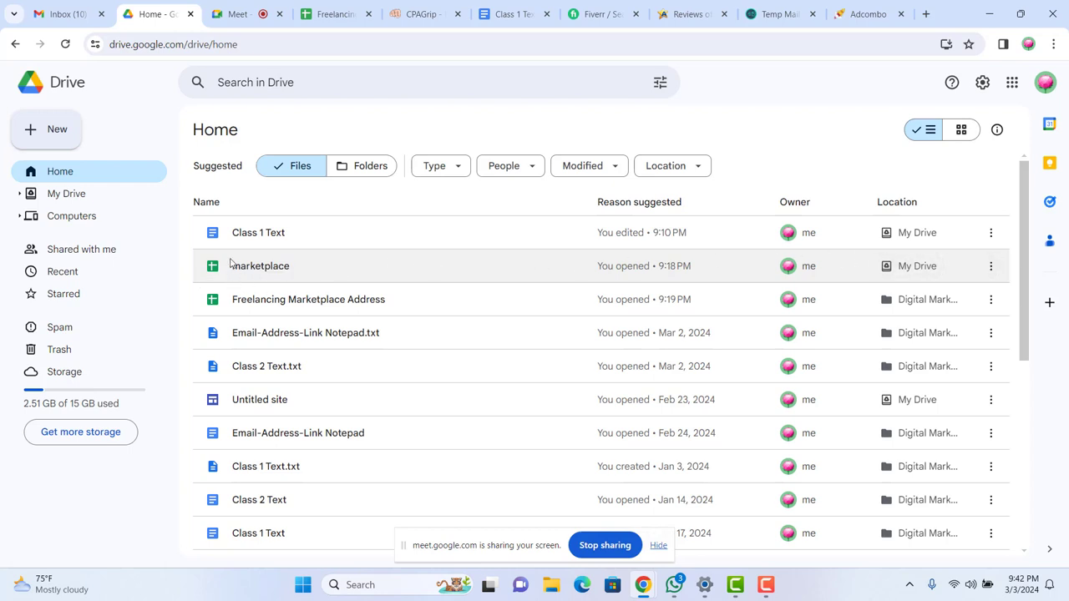
left_click(990, 272)
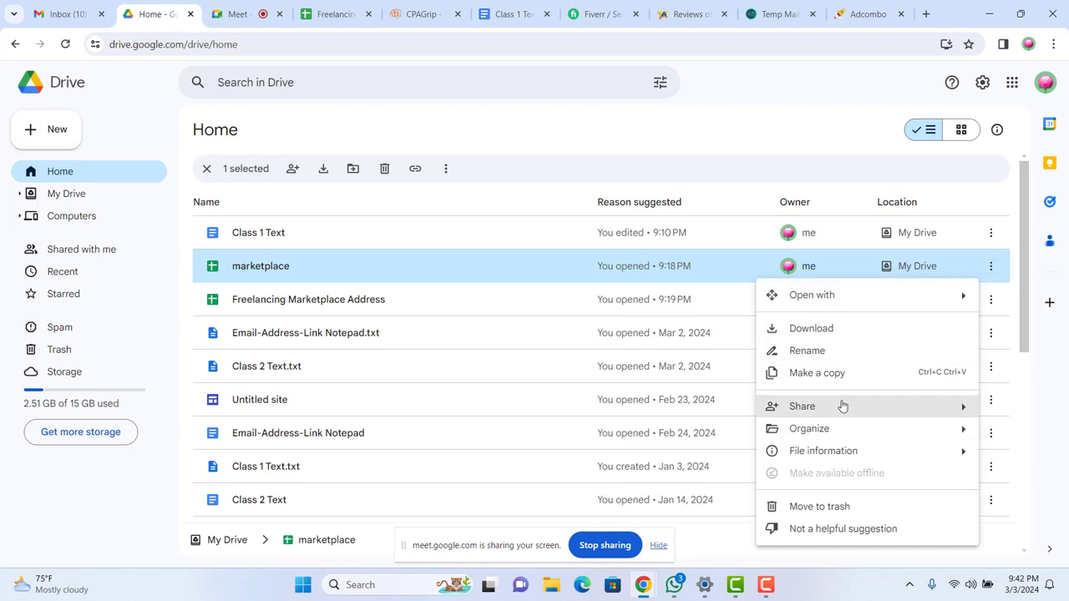
mouse_move(843, 406)
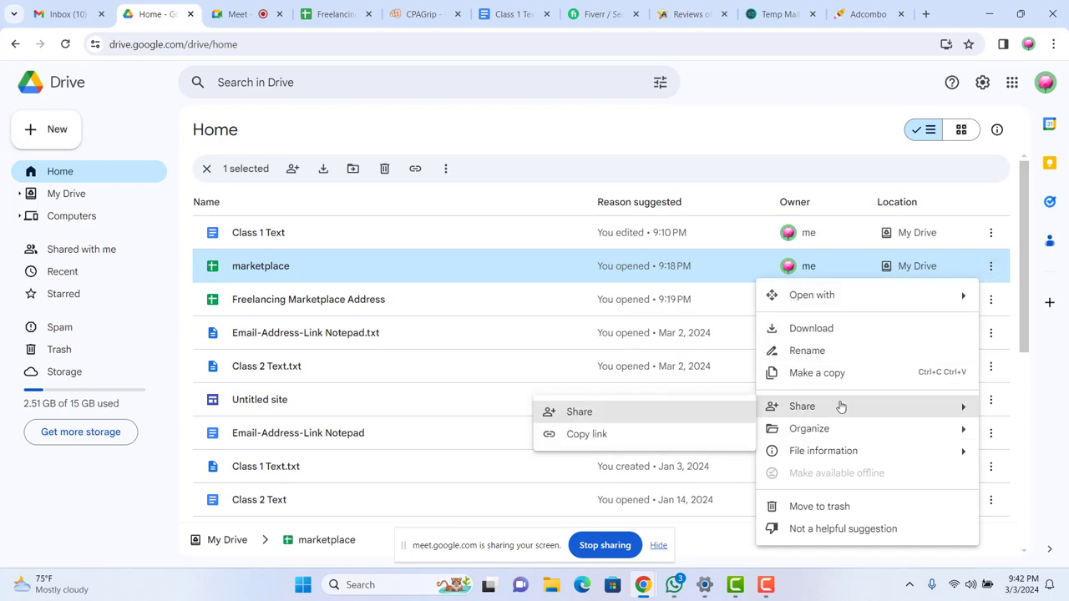
left_click(590, 414)
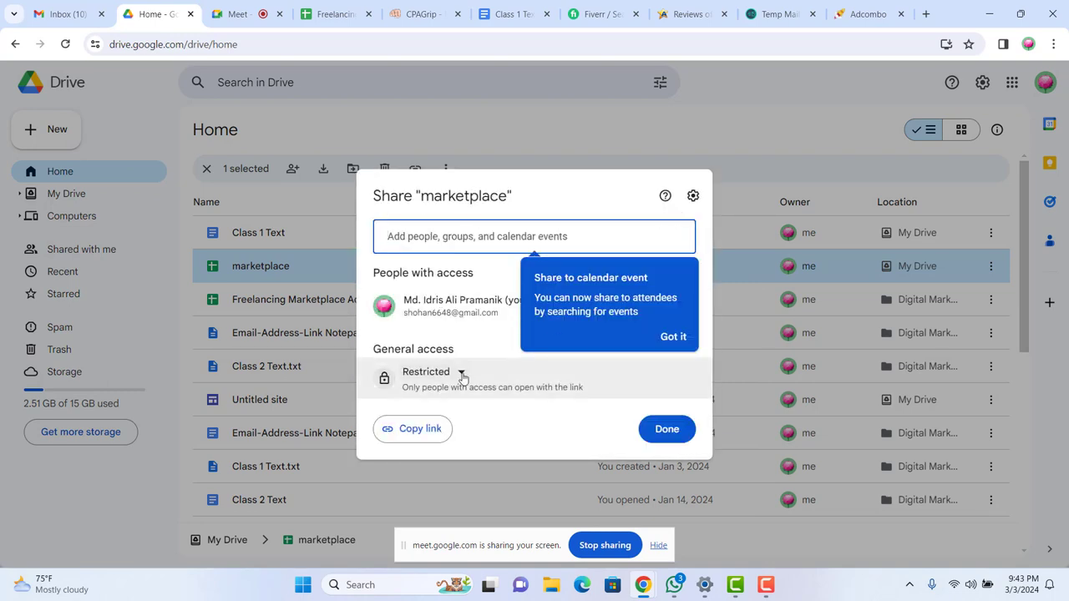
left_click(461, 378)
left_click(484, 437)
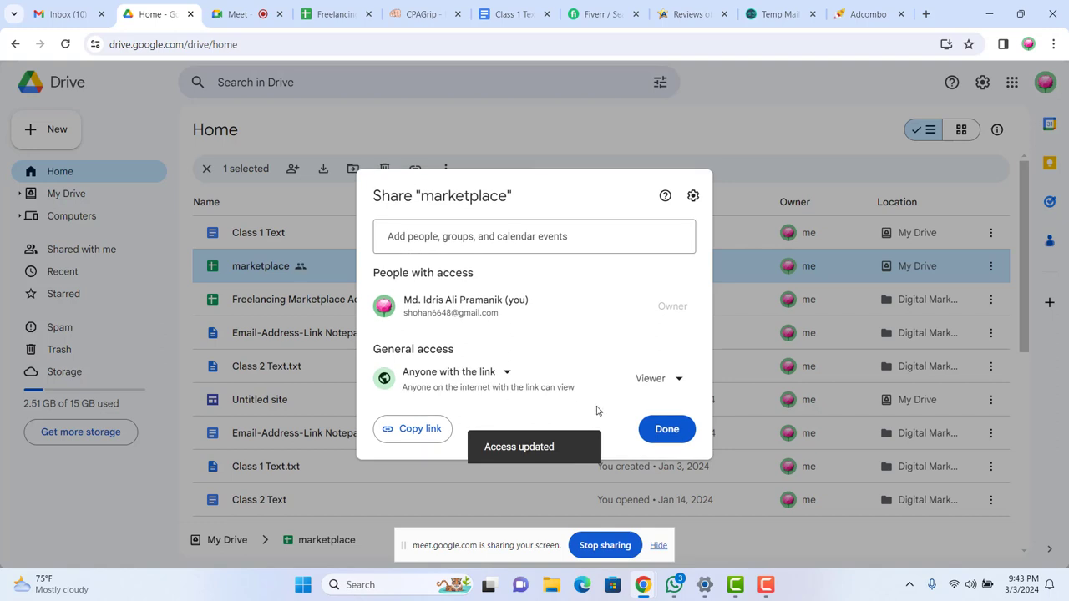
left_click(644, 430)
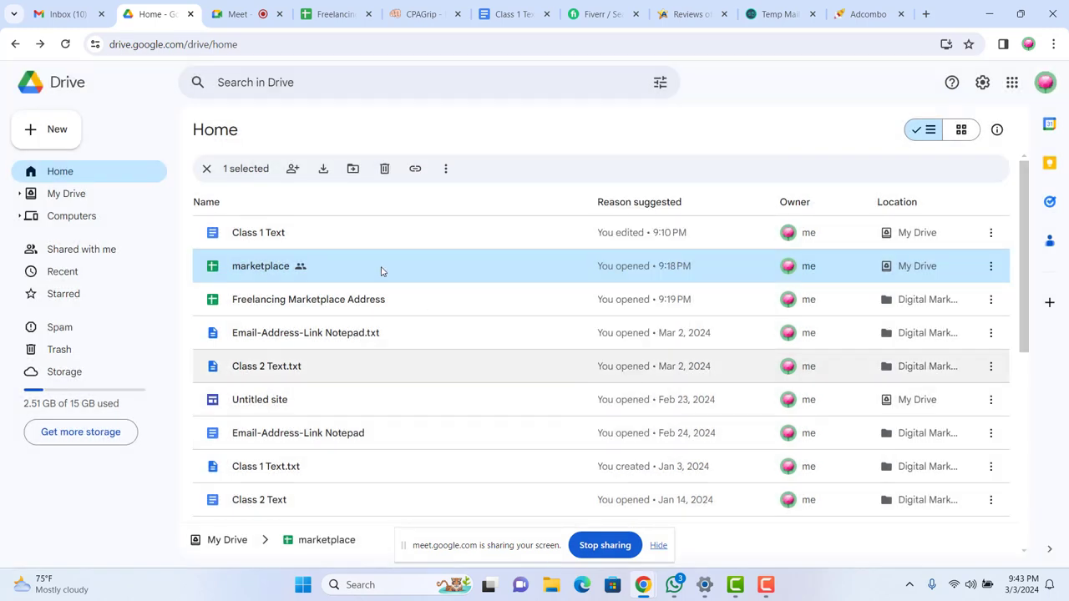
Copy the sharing link of the marketplace file and switch to WhatsApp
right_click(301, 268)
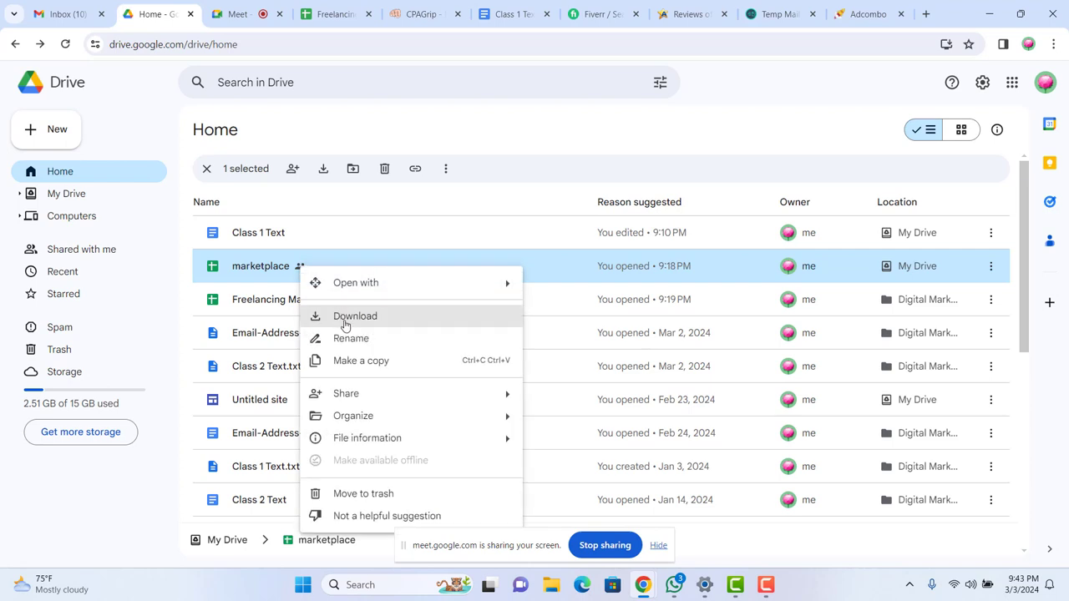
mouse_move(448, 402)
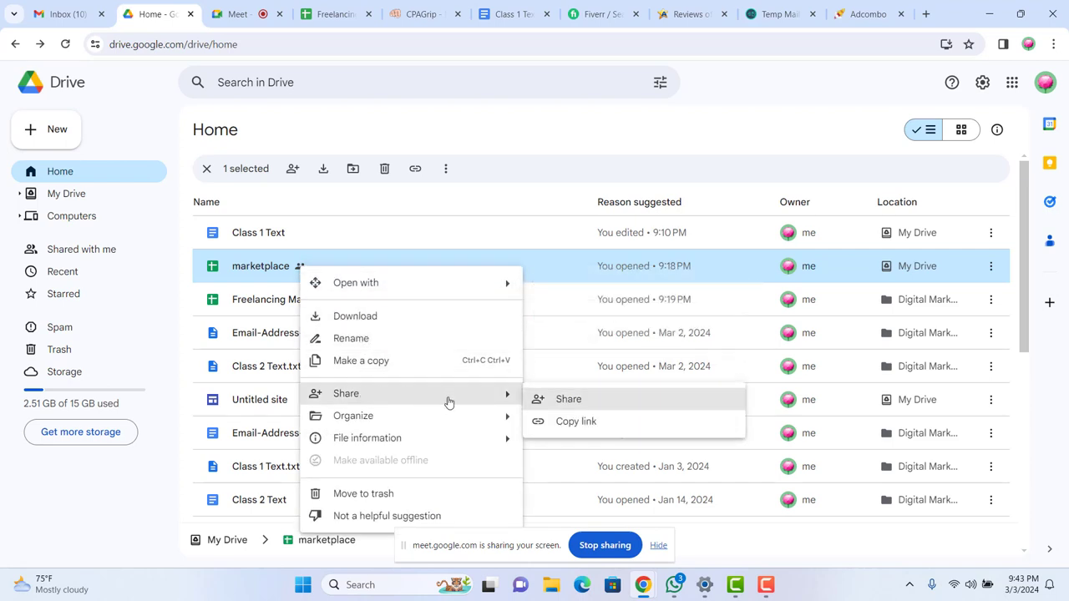
left_click(567, 423)
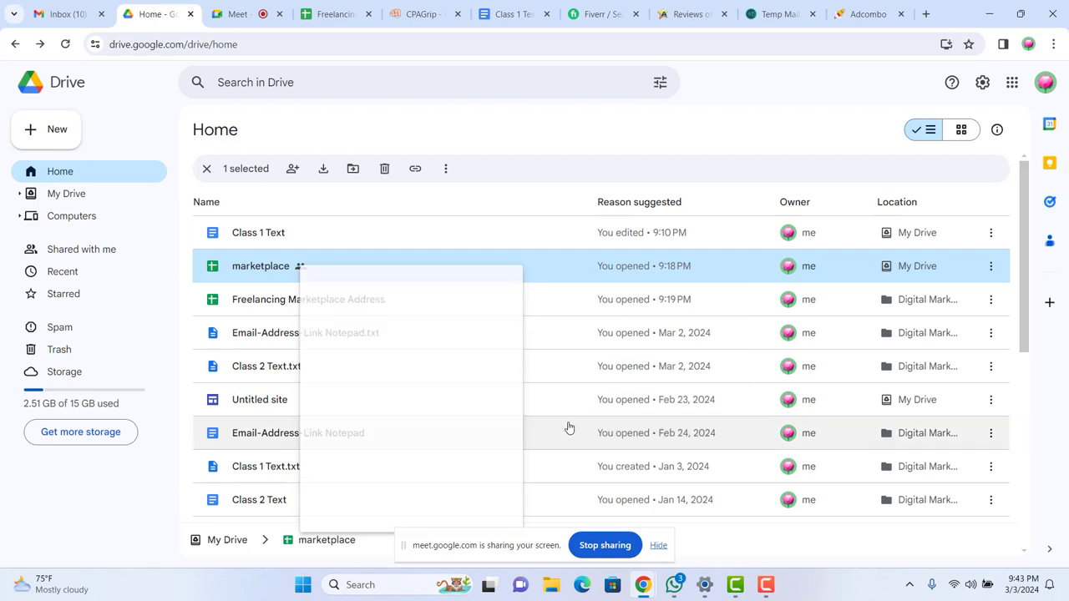
left_click(675, 587)
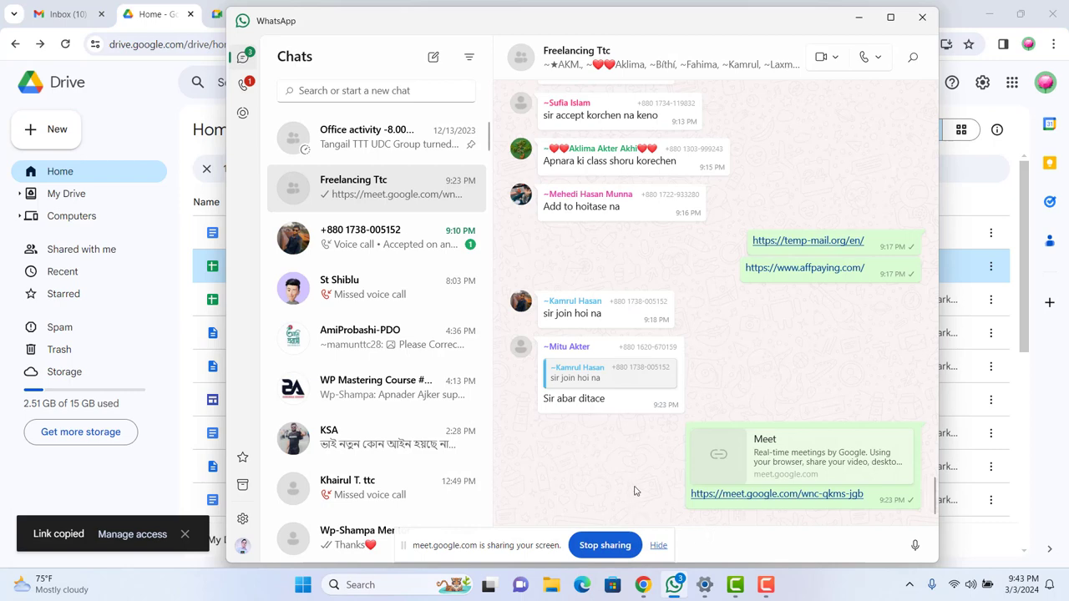
Send the copied marketplace file link to the Freelancing Ttc group, and return to Chrome with a new tab open
left_click_drag(534, 548, 323, 491)
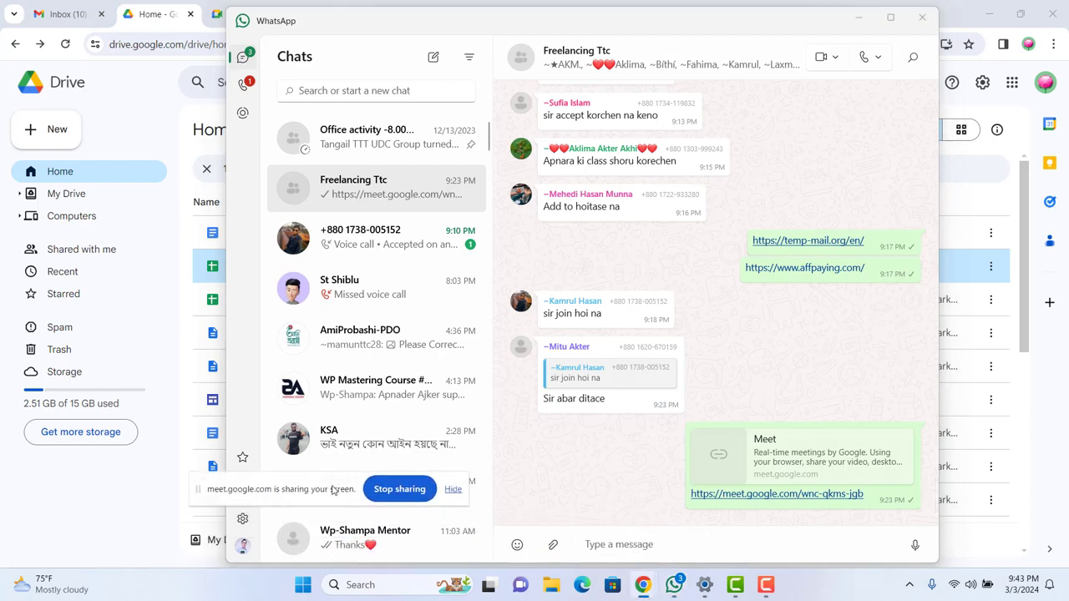
left_click(653, 553)
key("ctrl+v")
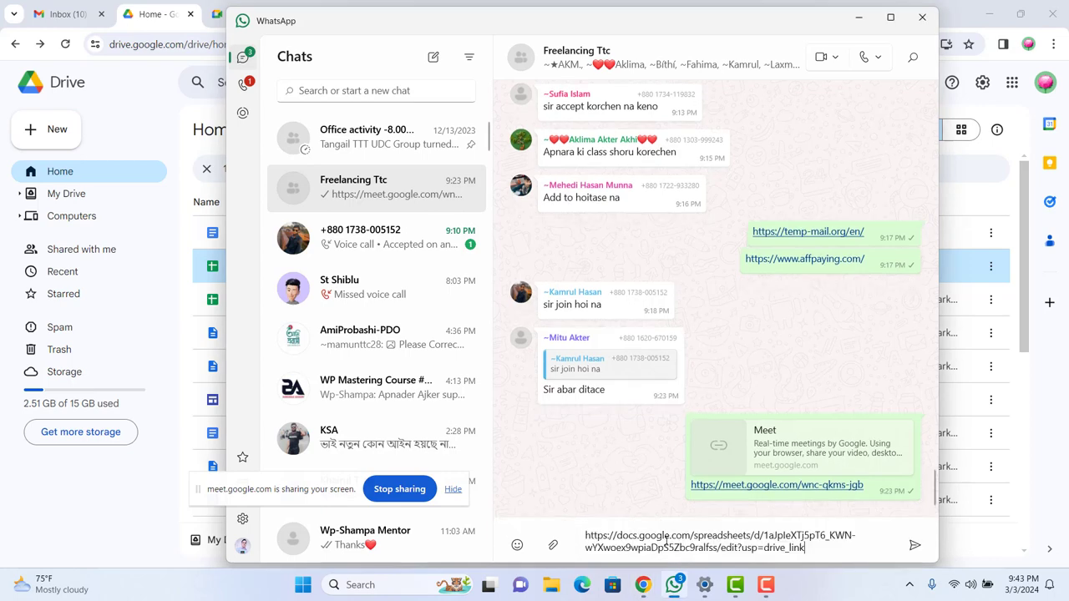
key("Return")
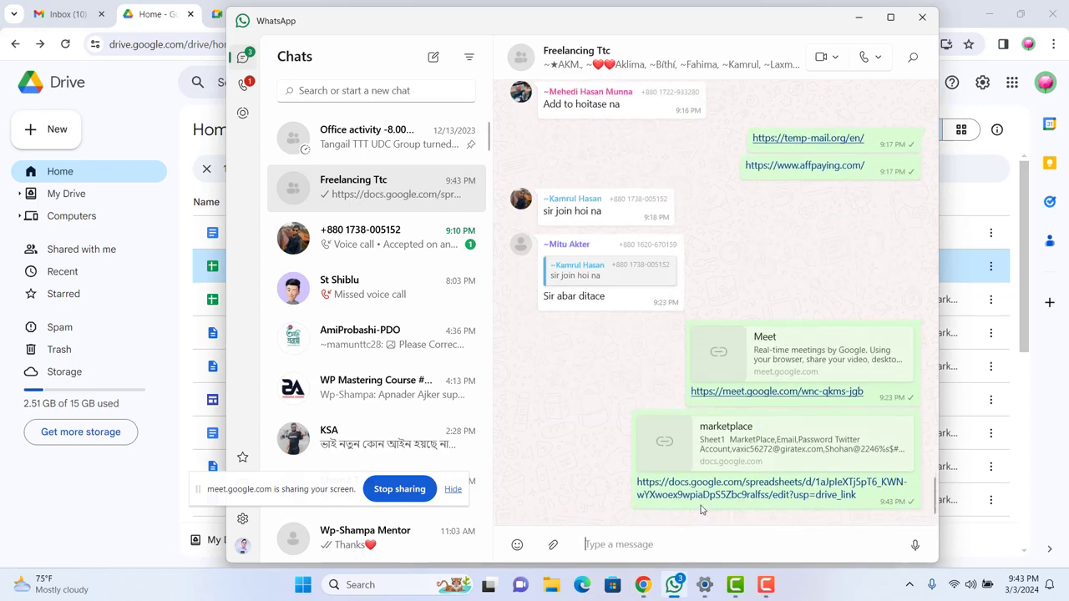
left_click(859, 16)
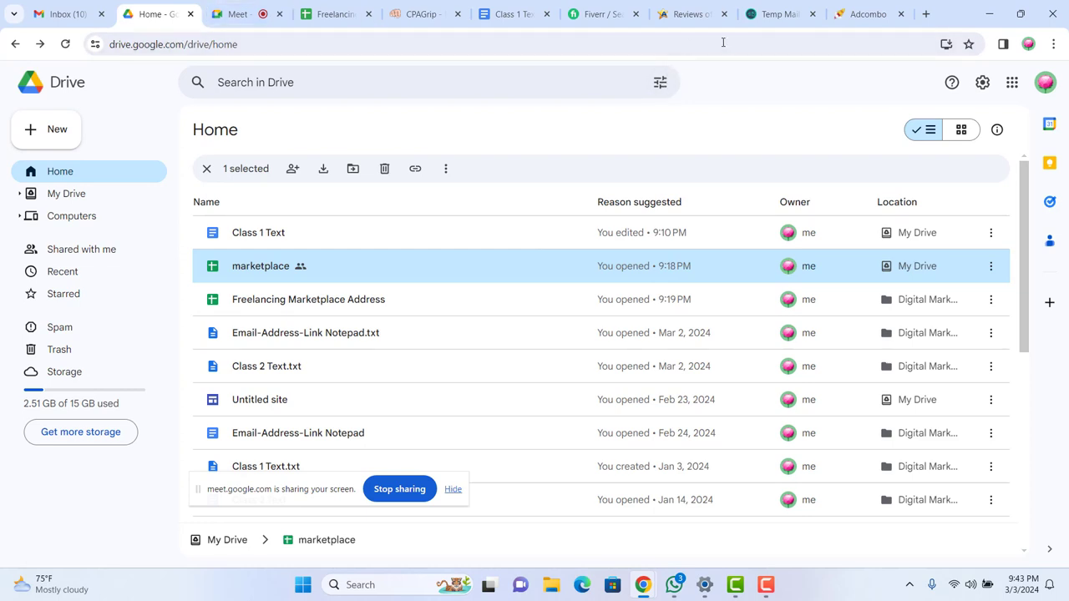
left_click(925, 15)
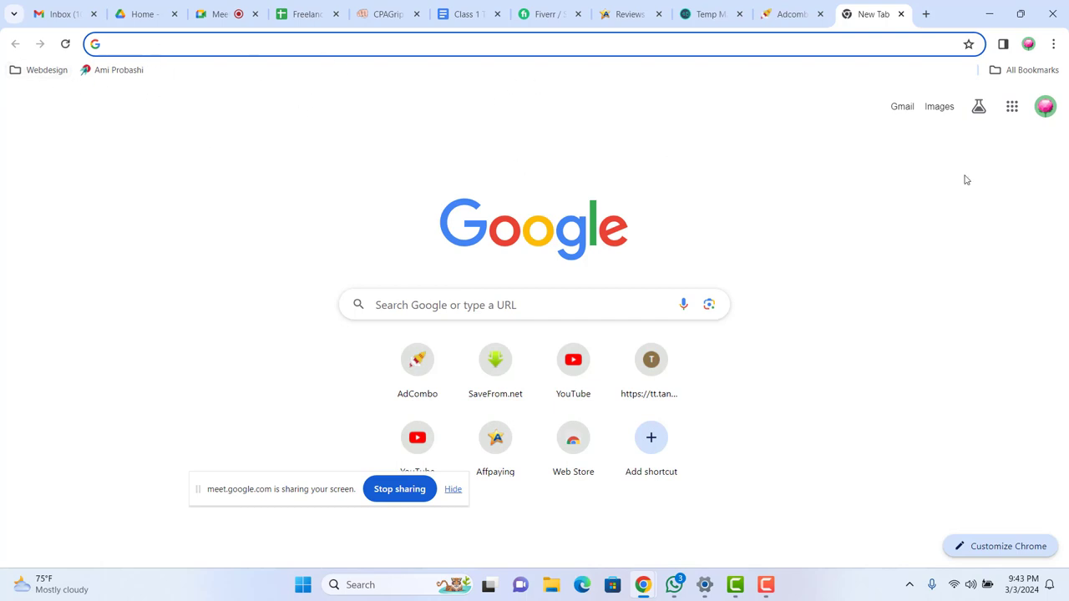
Bookmark the new tab page on the bookmarks bar under the name Digital Marketing, and delete that bookmark
left_click(969, 45)
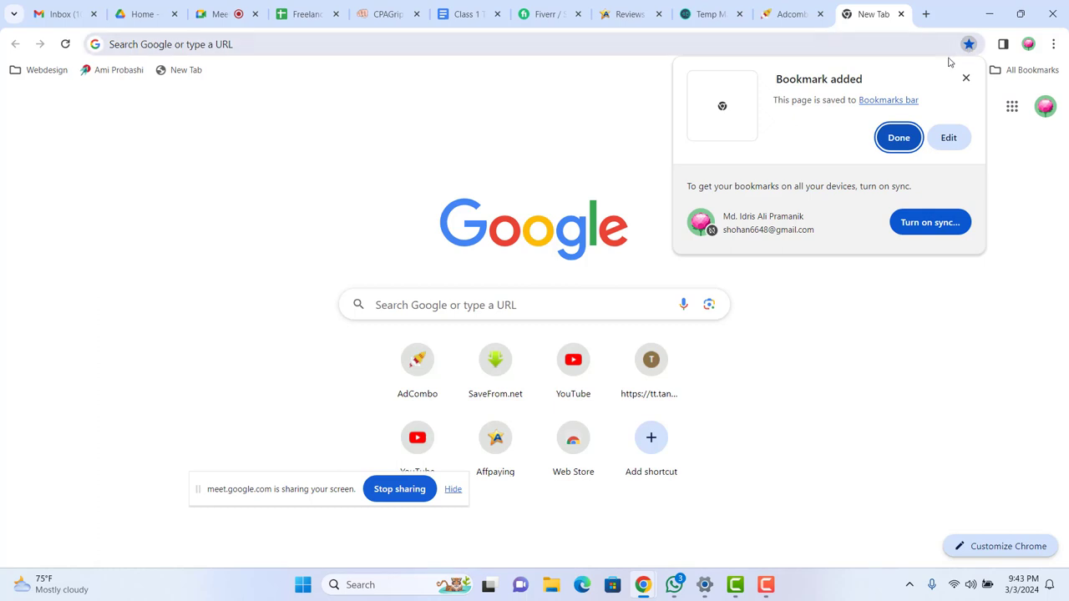
left_click(887, 100)
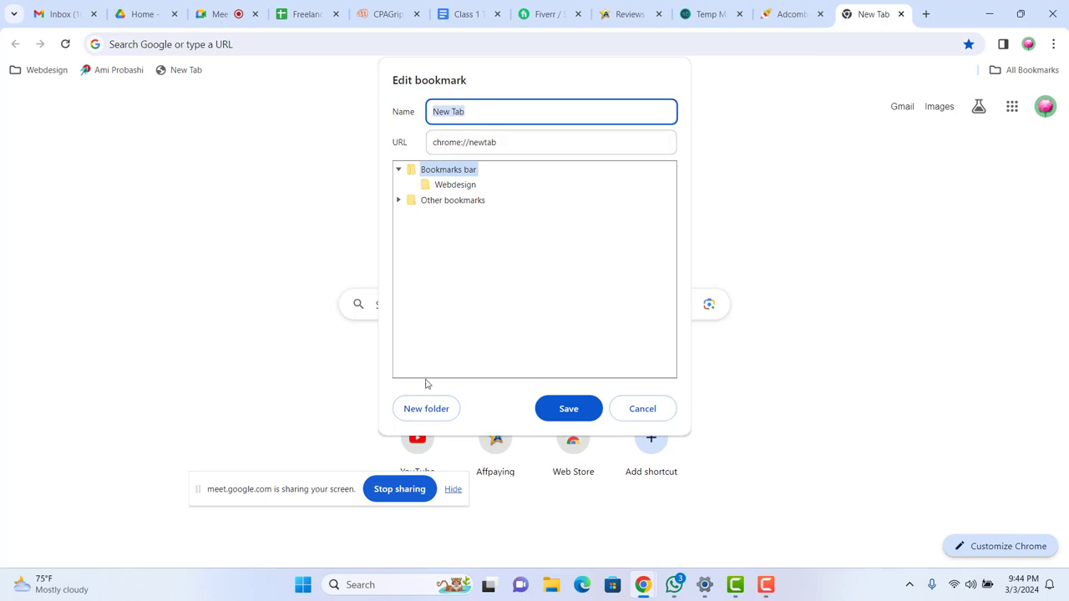
left_click(481, 115)
key("ctrl+a")
type("D")
left_click(568, 408)
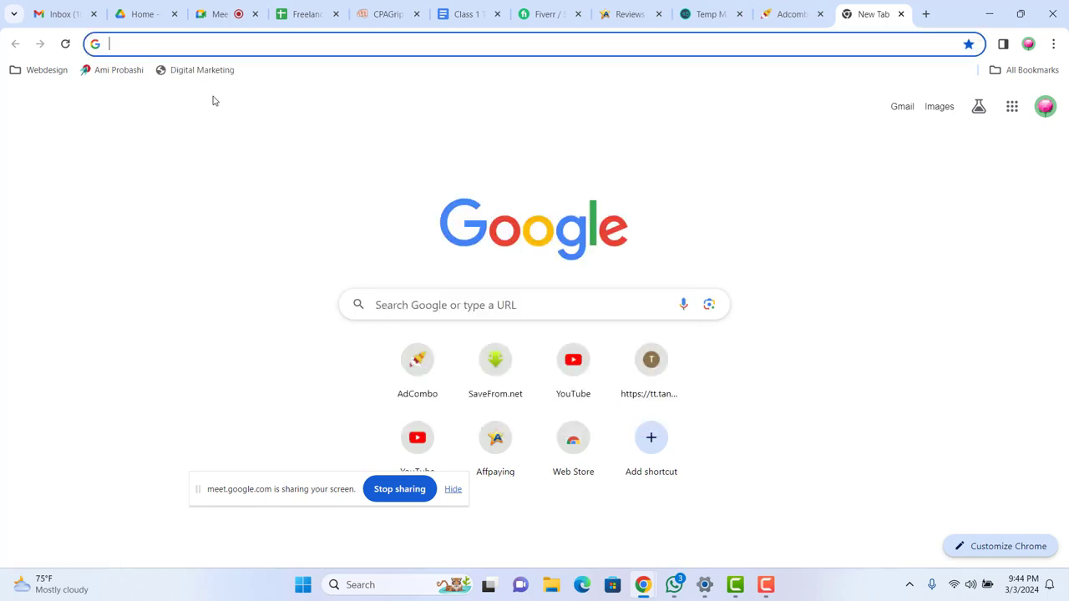
right_click(197, 75)
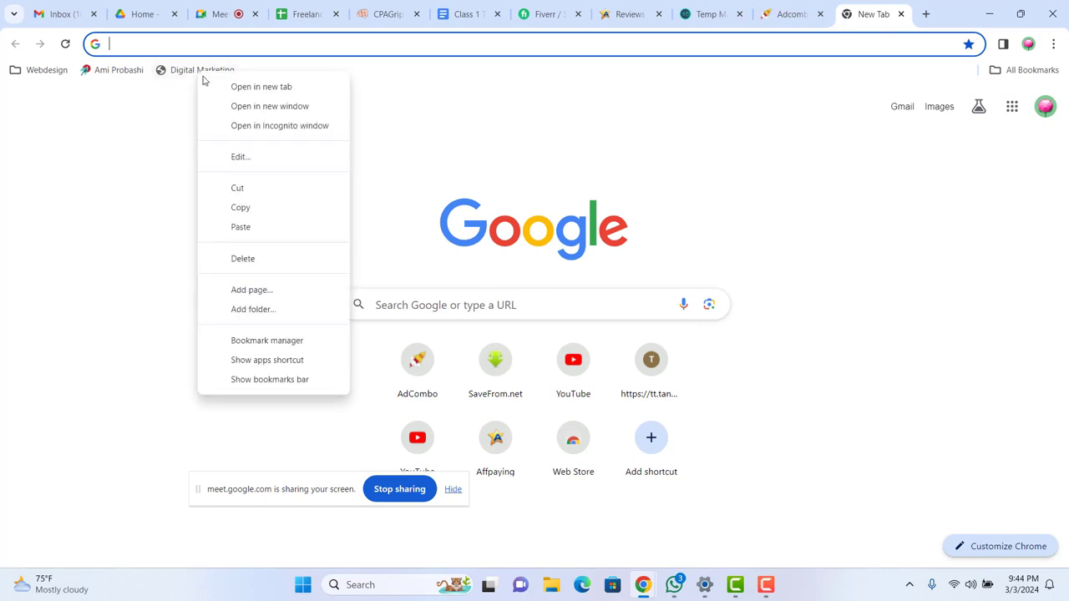
left_click(259, 266)
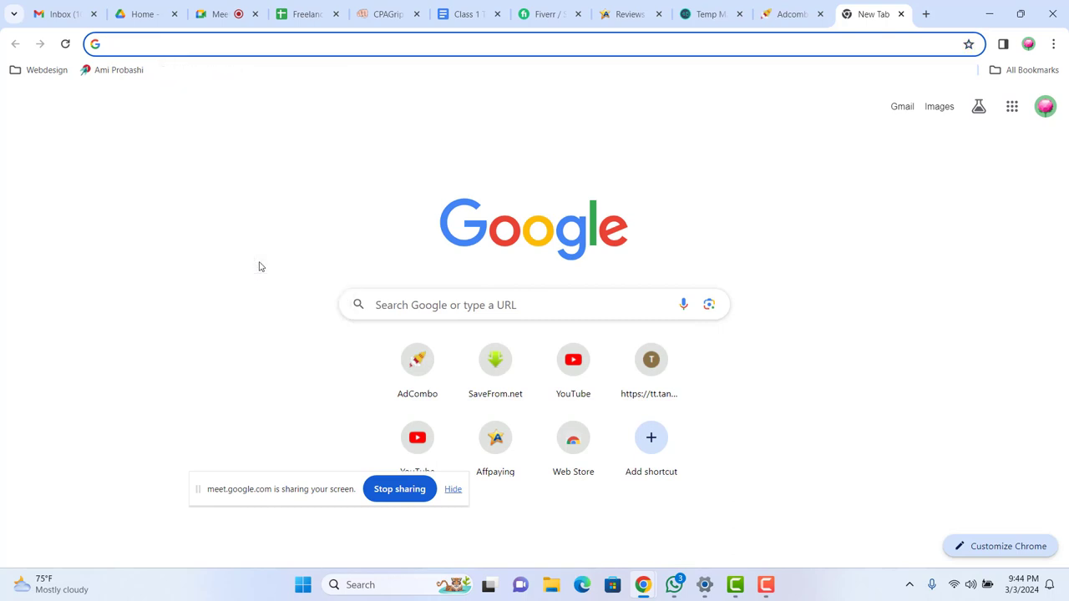
Bookmark the new tab page inside a new bookmarks bar folder named Digital Marketing
left_click(968, 44)
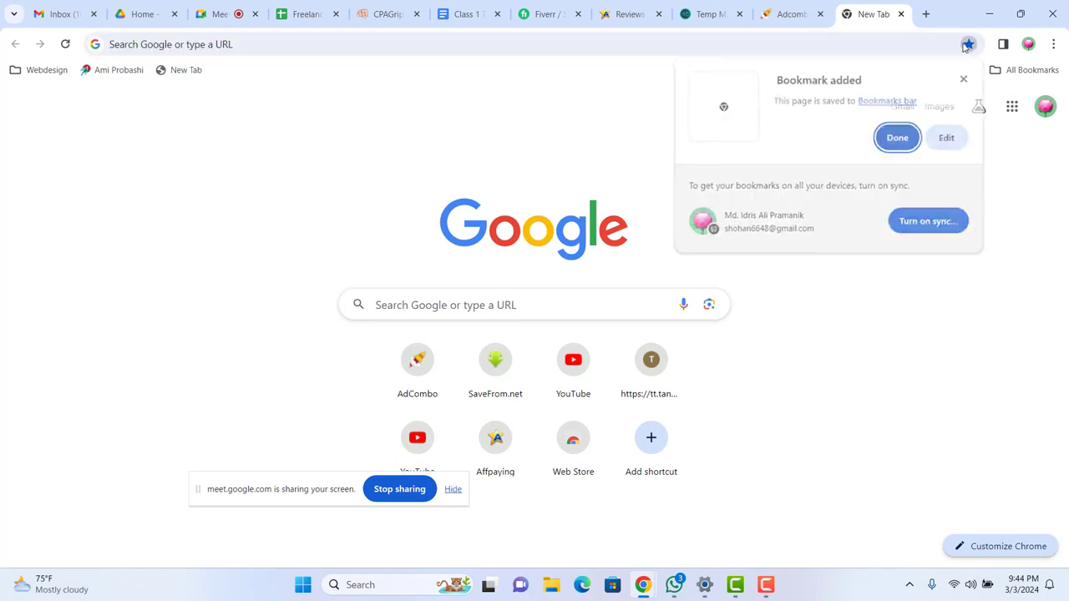
left_click(887, 103)
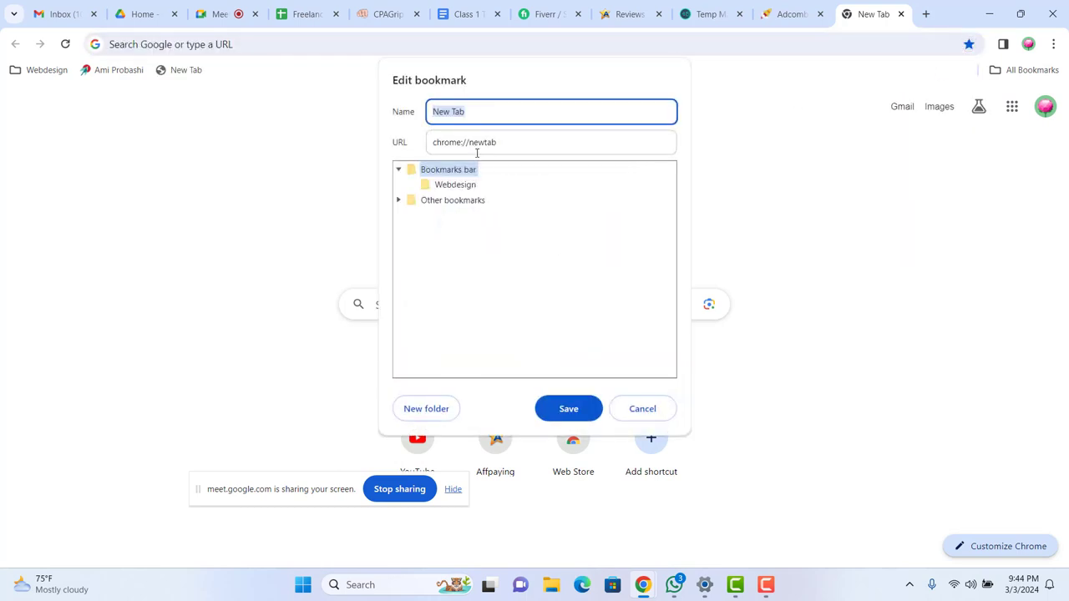
left_click(429, 409)
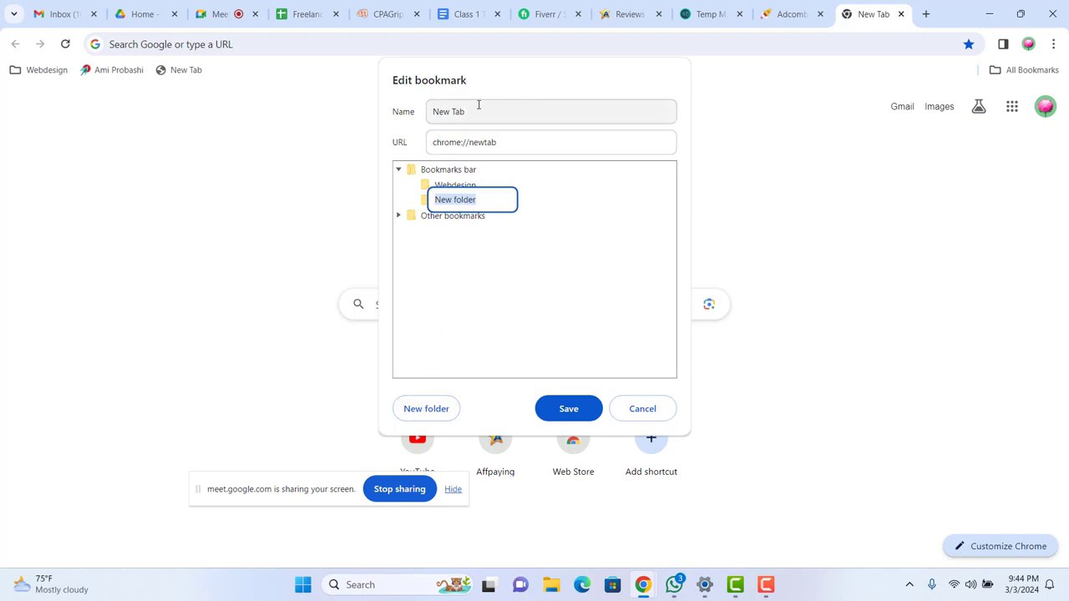
left_click_drag(491, 200, 395, 206)
type("Digital Marketing")
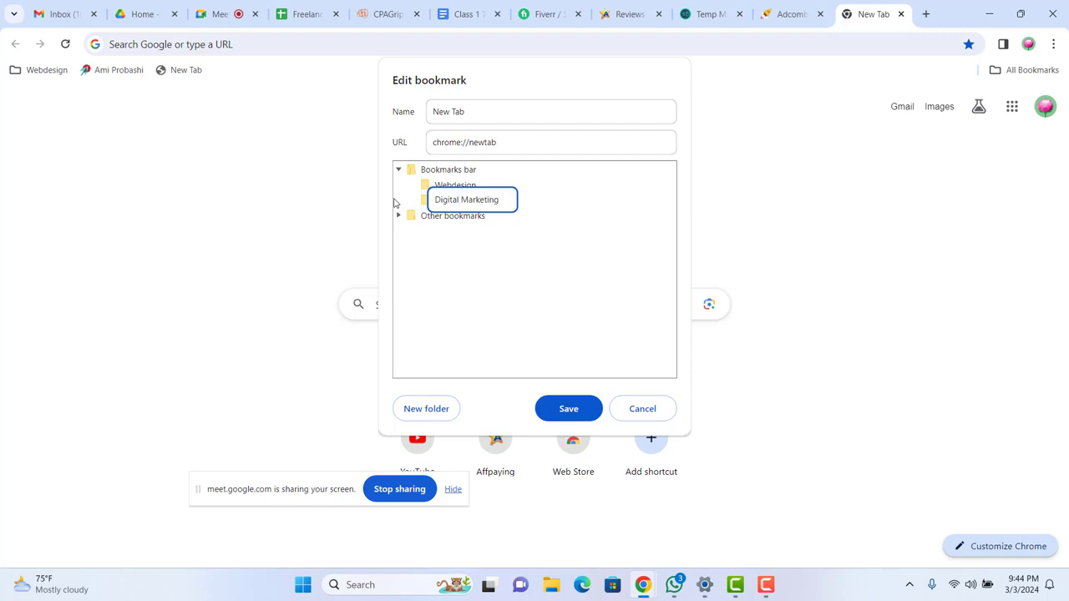
left_click(568, 409)
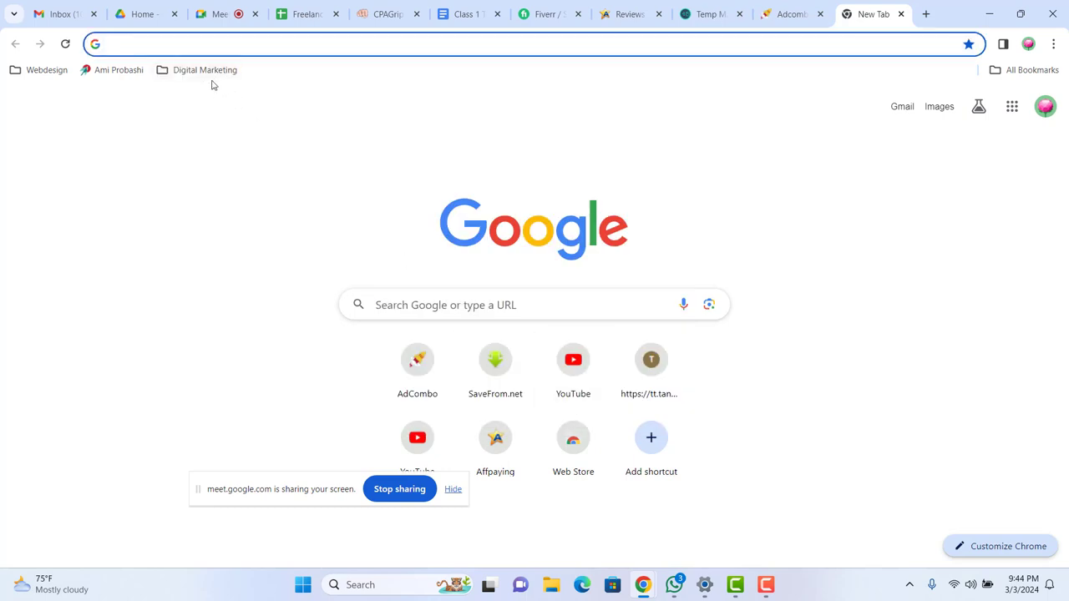
Bookmark the open Adcombo and CPAGrip offers pages in the Digital Marketing folder
left_click(785, 14)
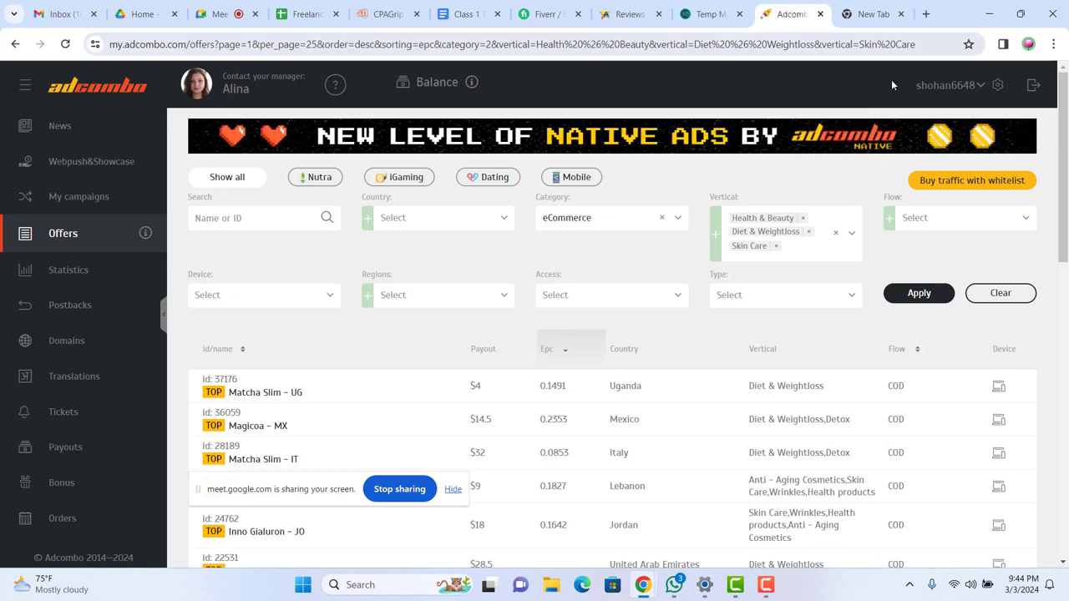
left_click(969, 44)
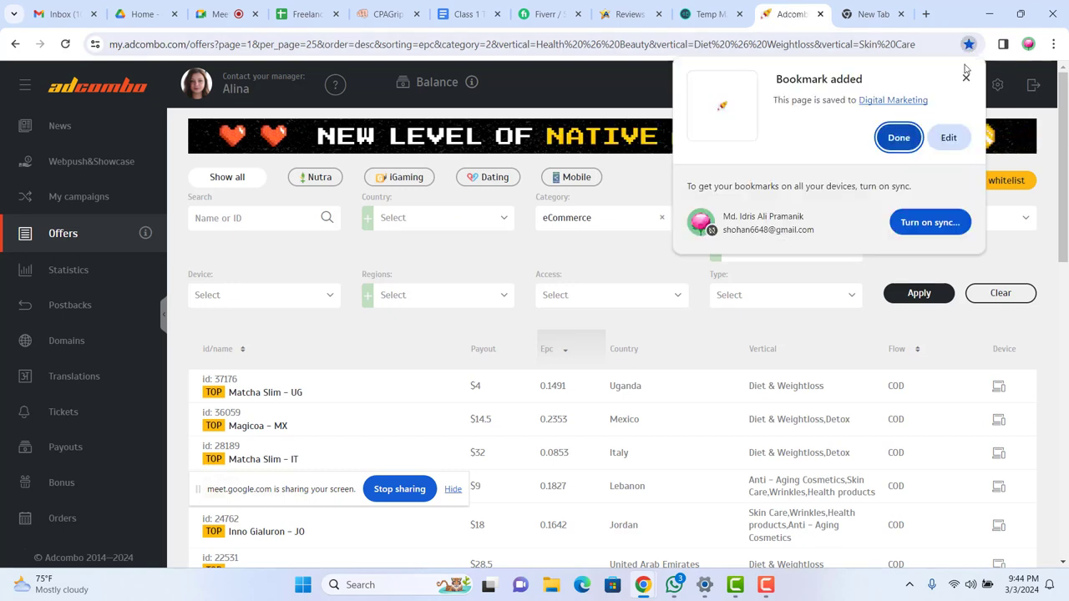
left_click(898, 138)
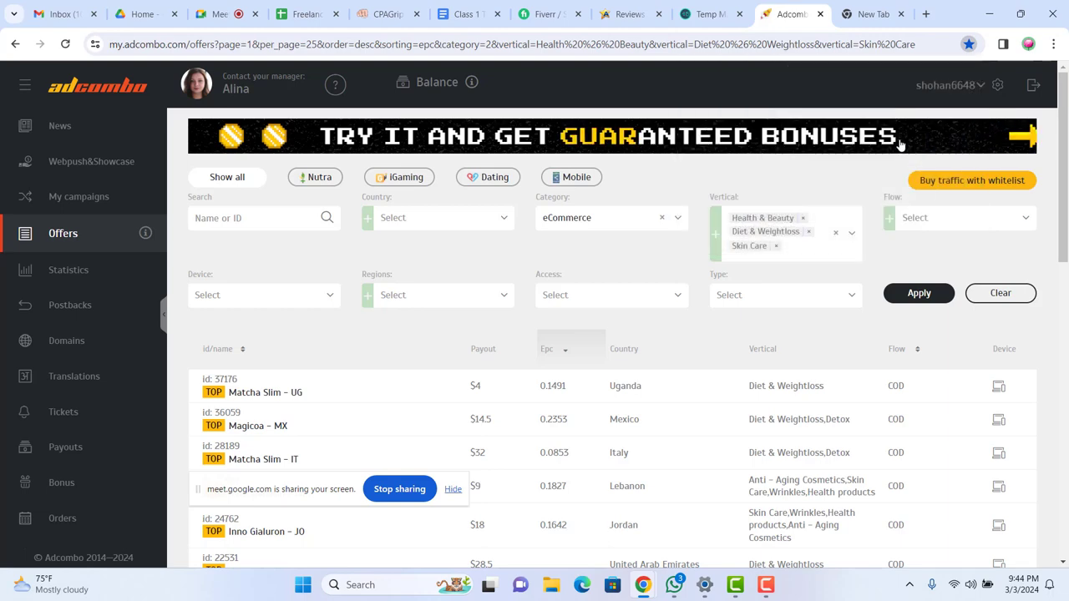
left_click(389, 15)
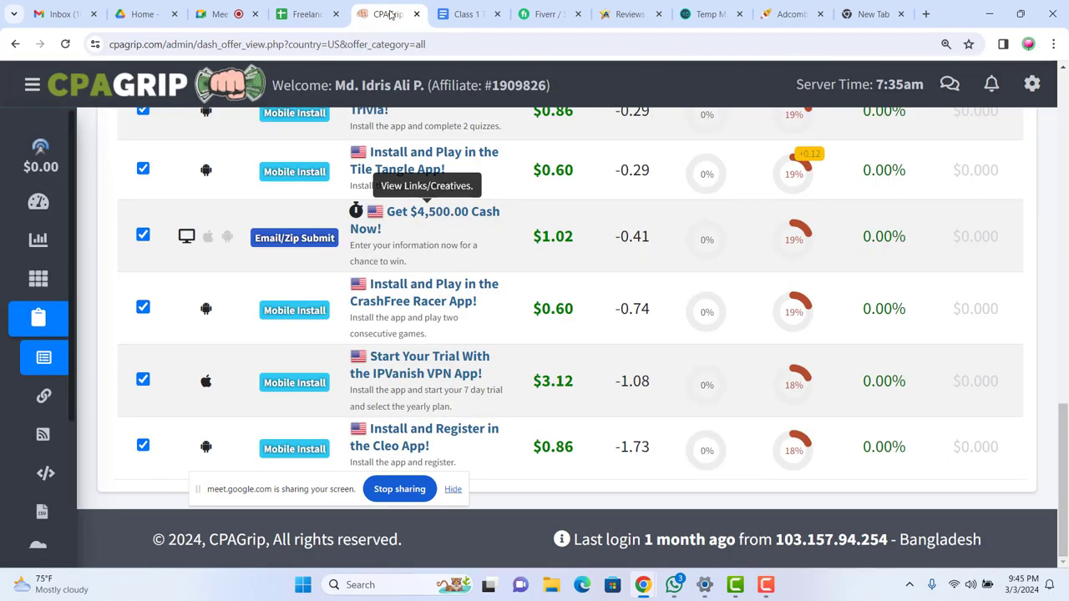
left_click(969, 44)
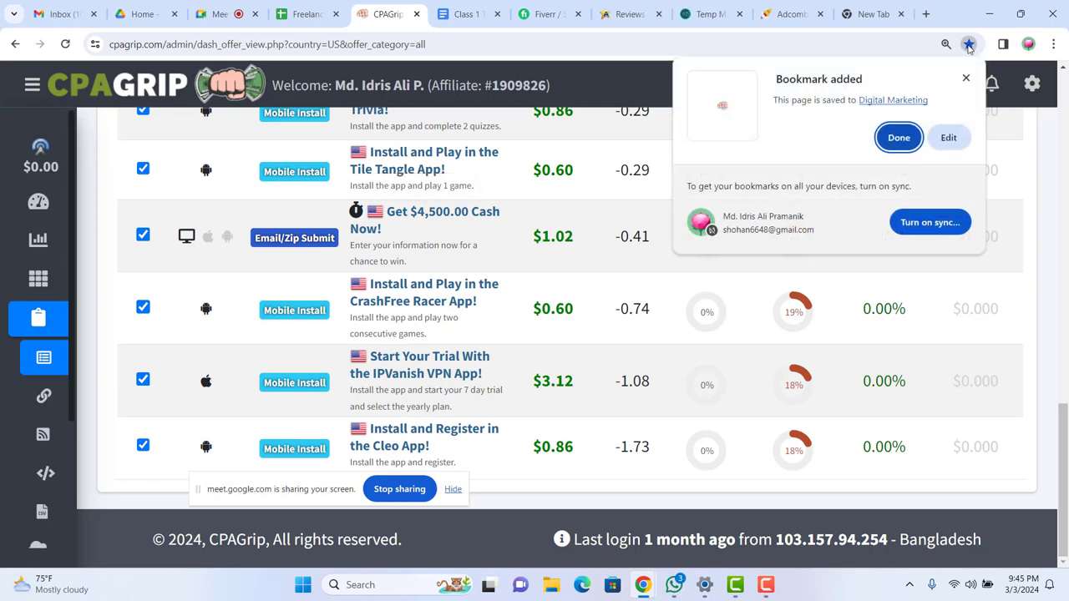
left_click(894, 139)
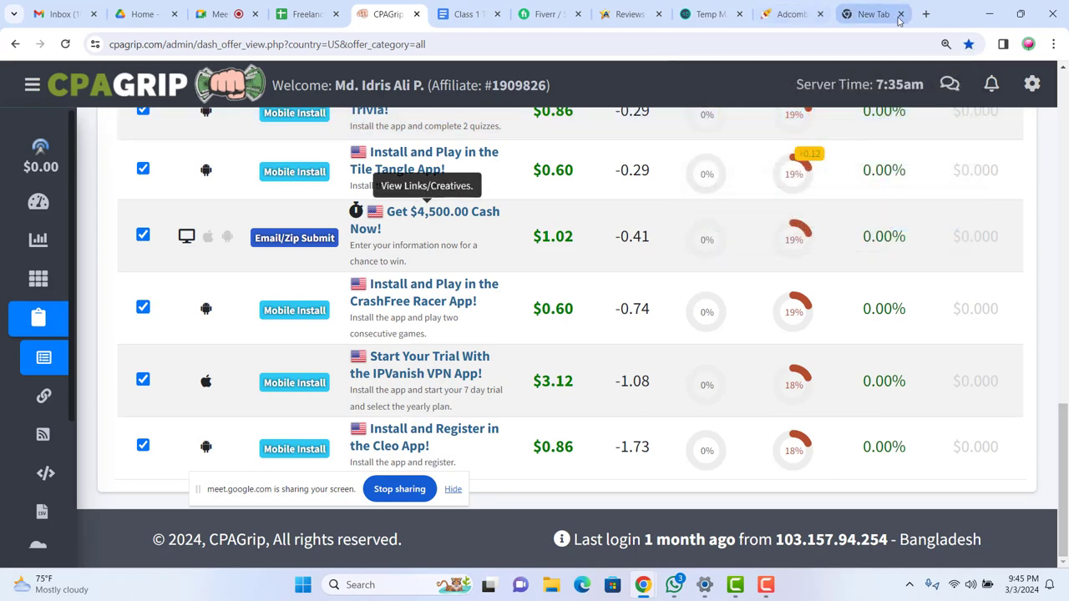
From a new tab, delete the New Tab bookmark in the Digital Marketing folder and open the Adcombo bookmark
left_click(925, 14)
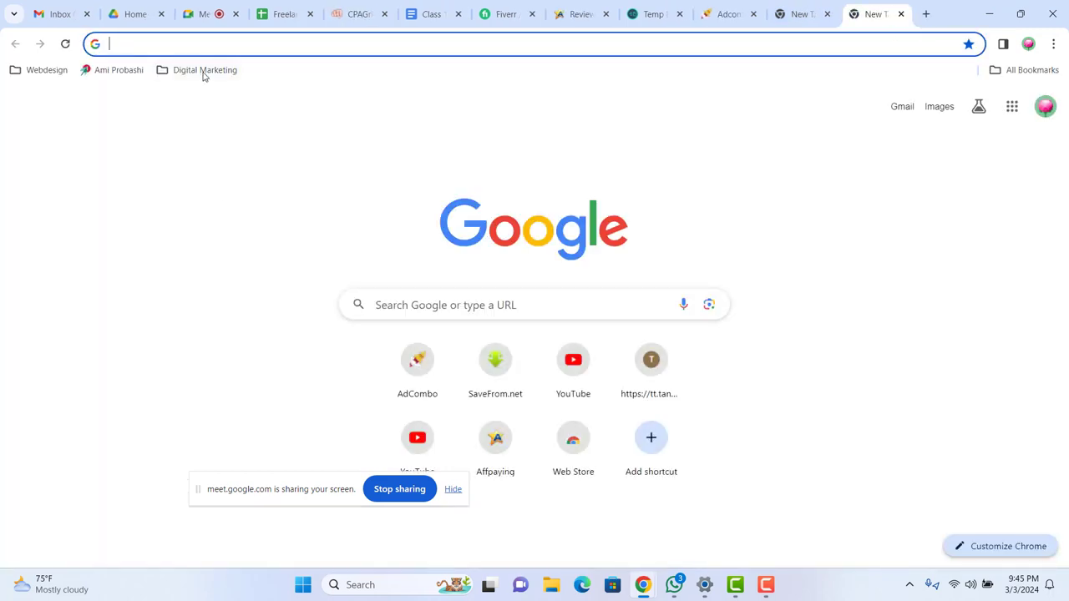
left_click(205, 70)
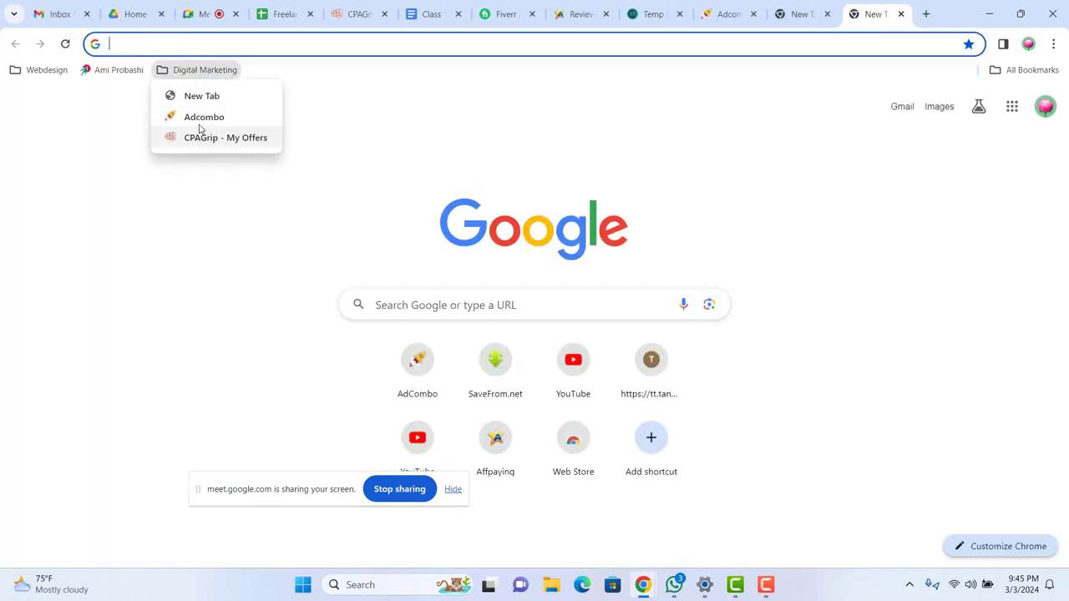
right_click(198, 97)
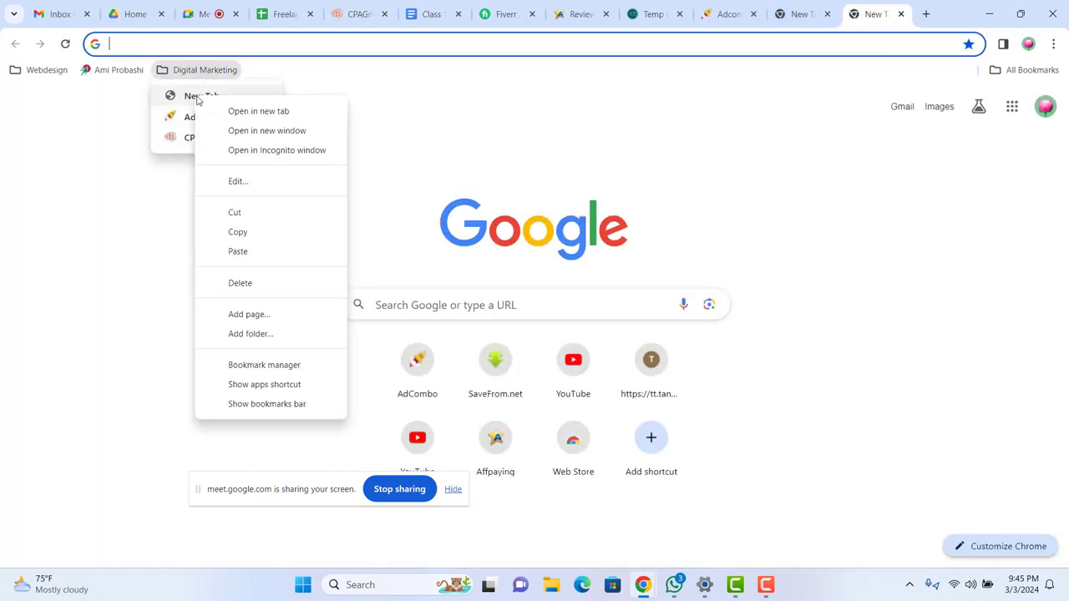
left_click(240, 283)
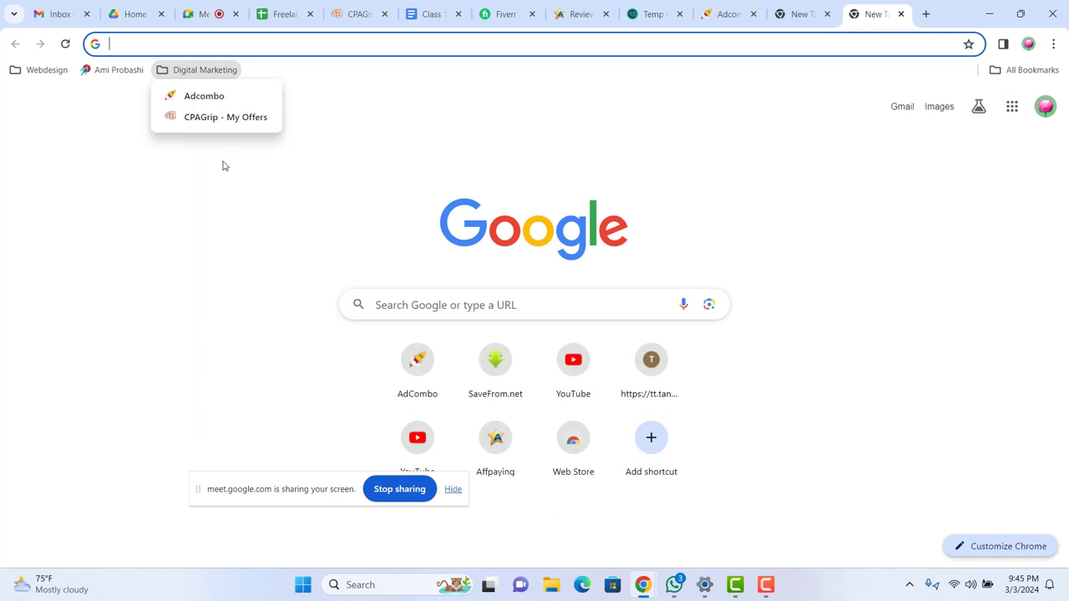
left_click(205, 97)
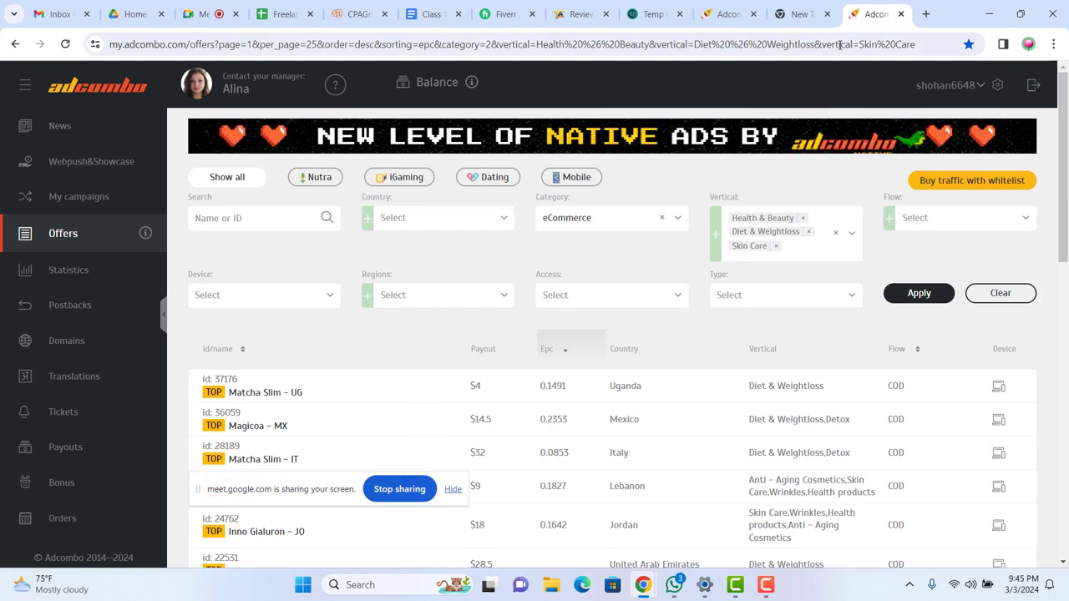
Bookmark another new tab page inside a new bookmarks bar folder named Essential tolls
left_click(925, 15)
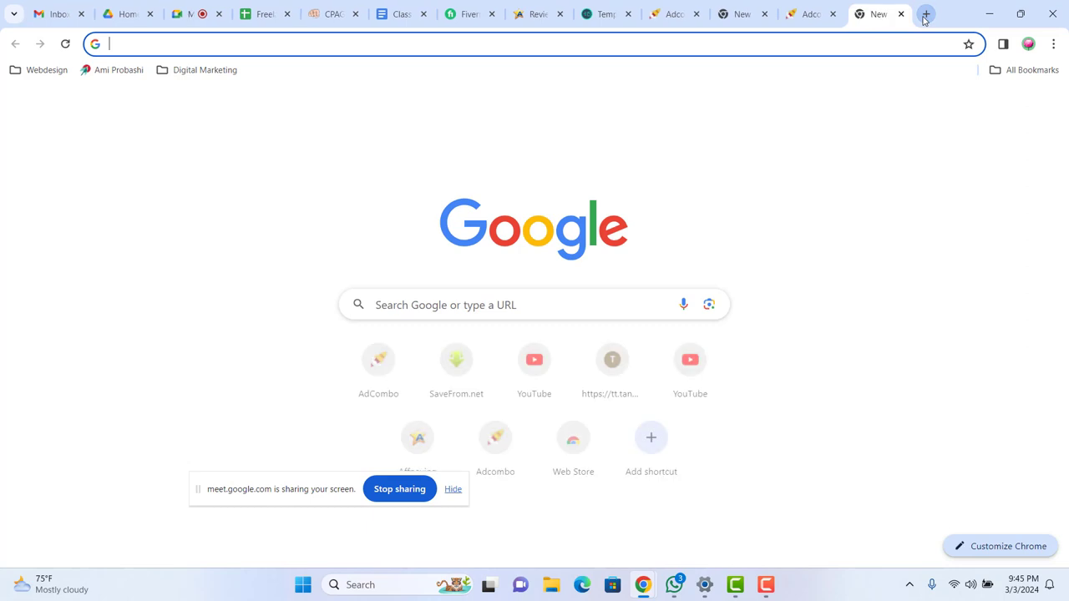
left_click(968, 44)
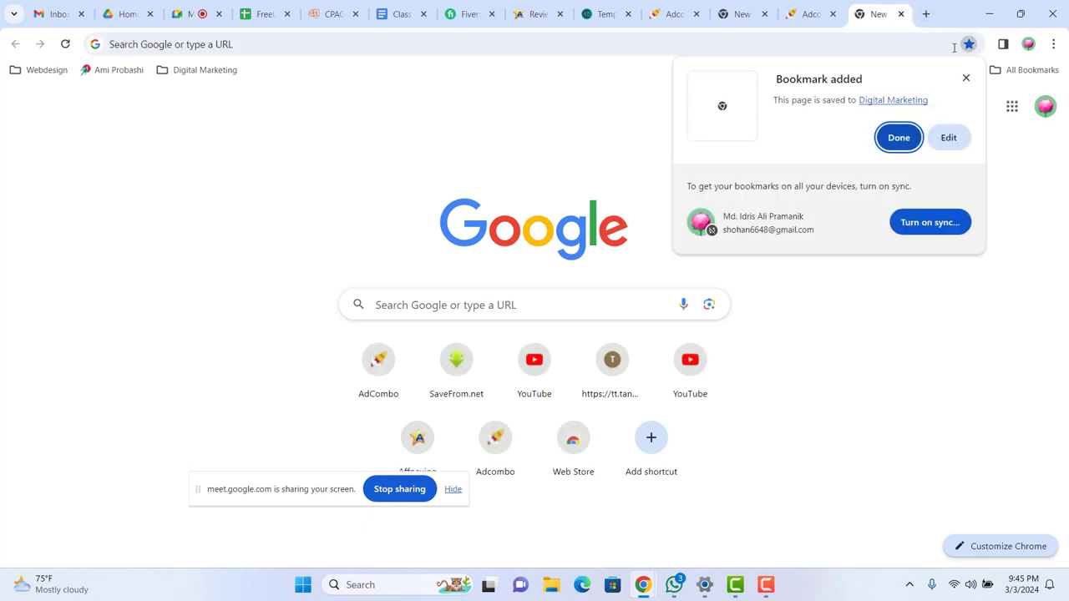
left_click(889, 100)
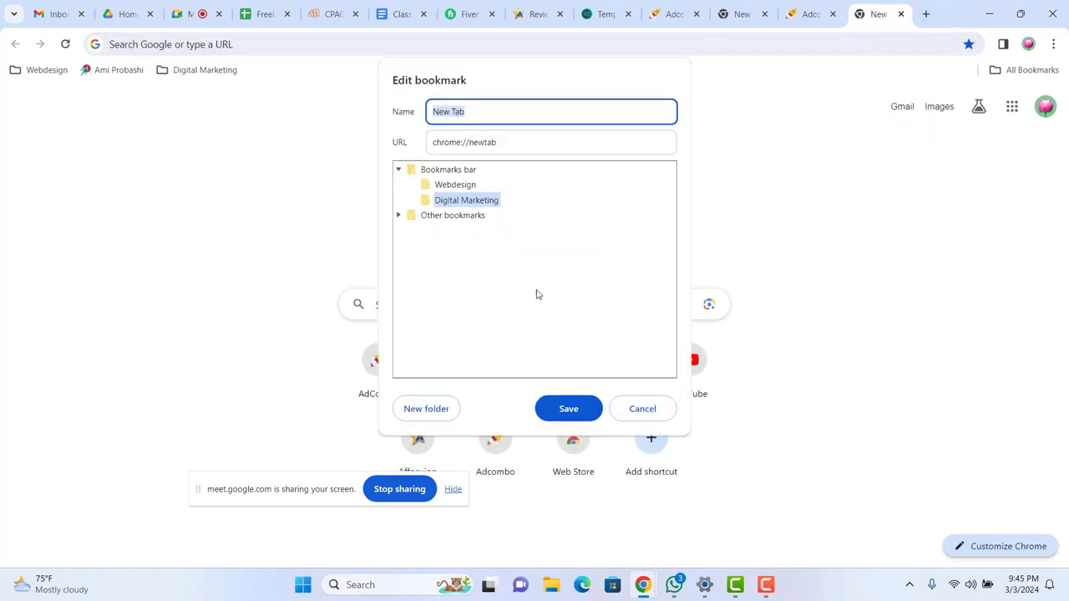
left_click(425, 415)
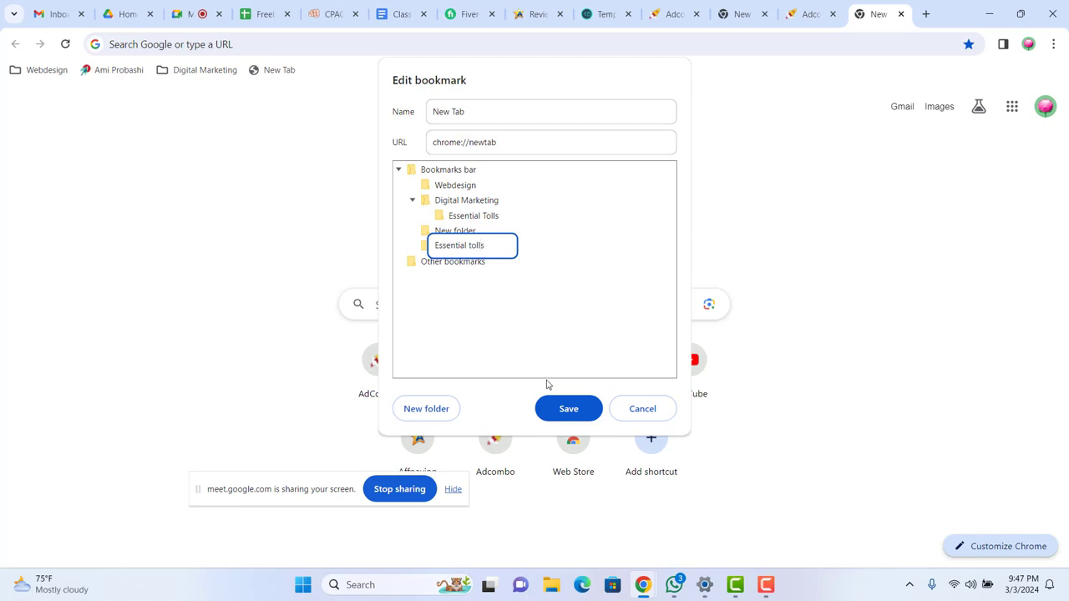
left_click(570, 409)
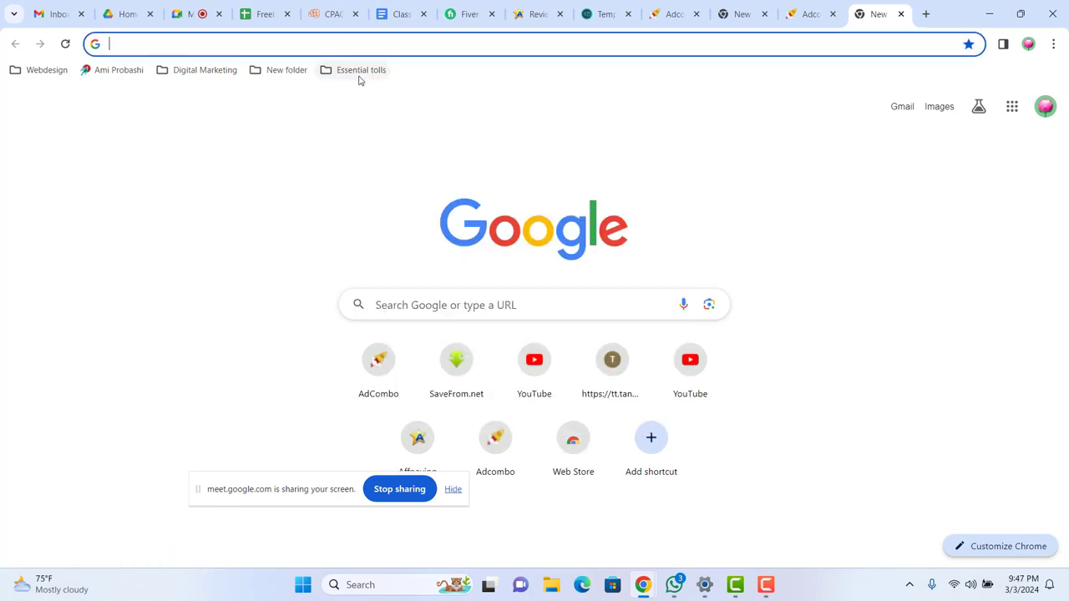
Delete the surplus New folder from the bookmarks bar and the empty Essential Tolls subfolder from Digital Marketing
right_click(291, 75)
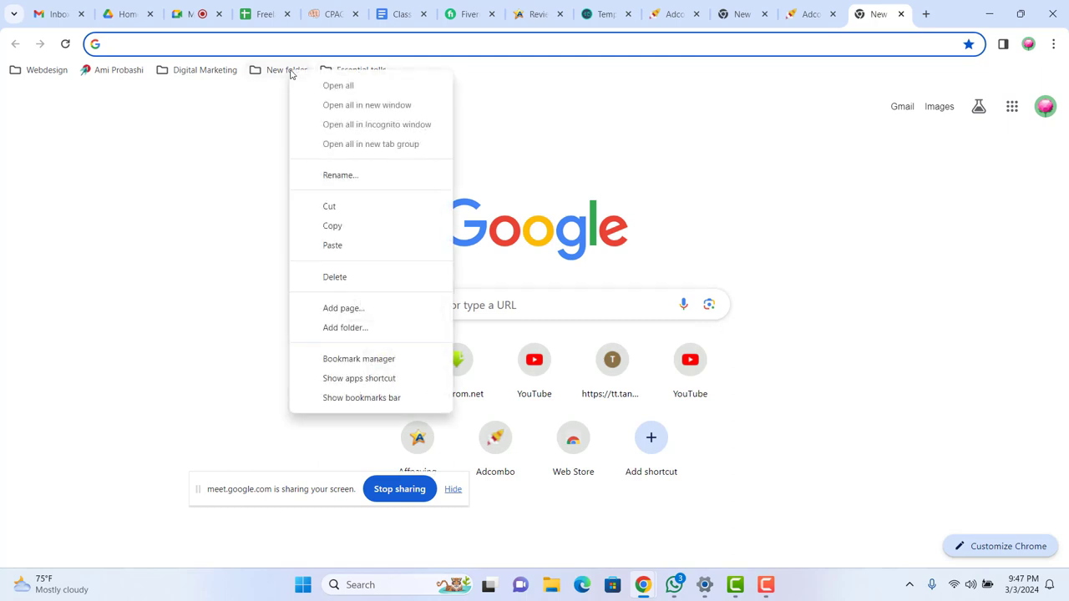
left_click(335, 277)
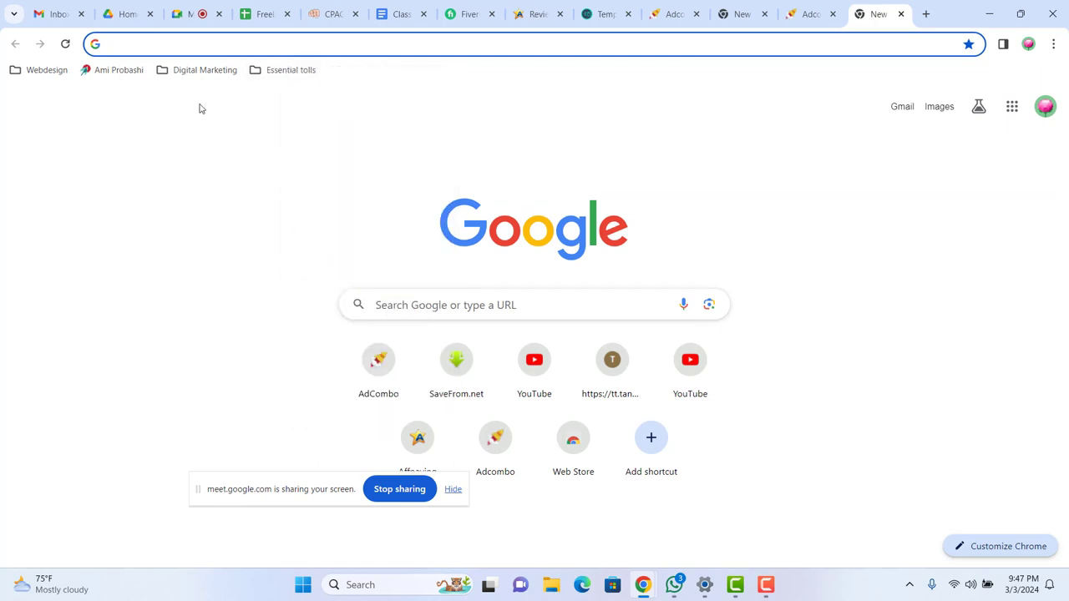
left_click(191, 72)
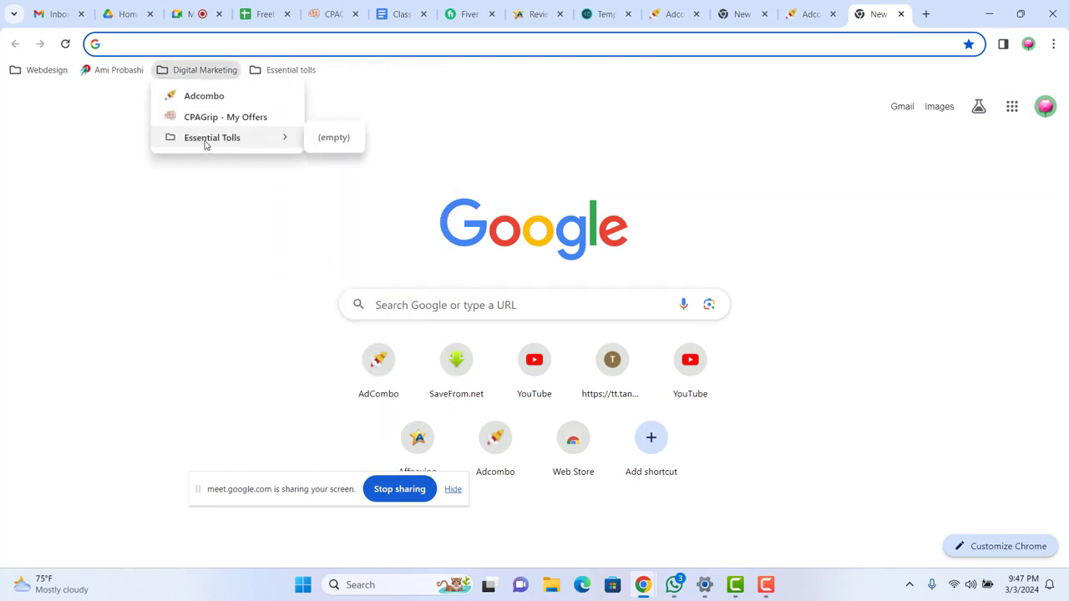
right_click(205, 144)
left_click(255, 349)
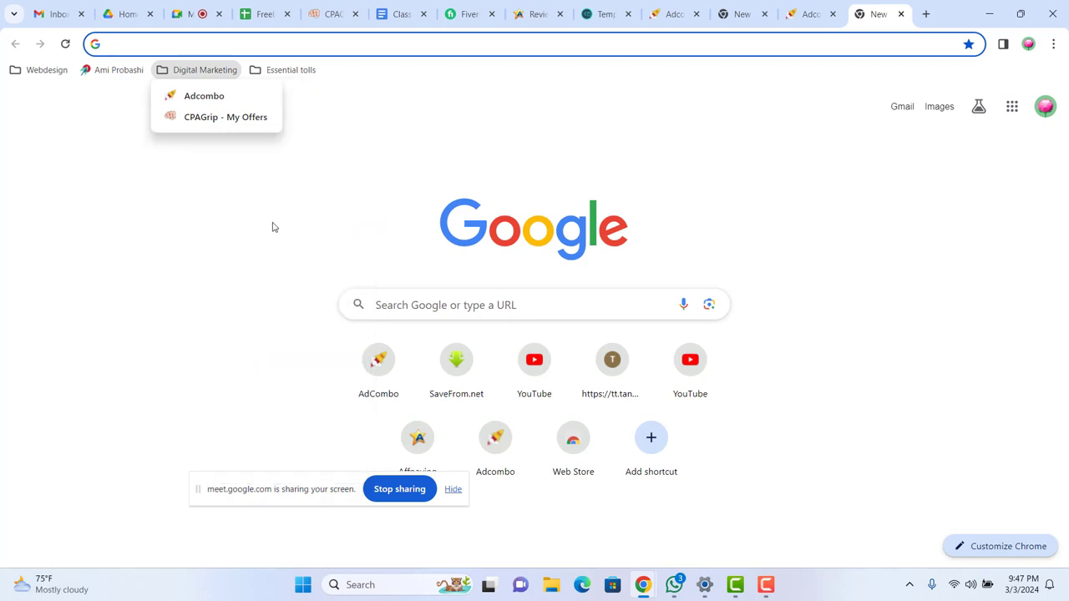